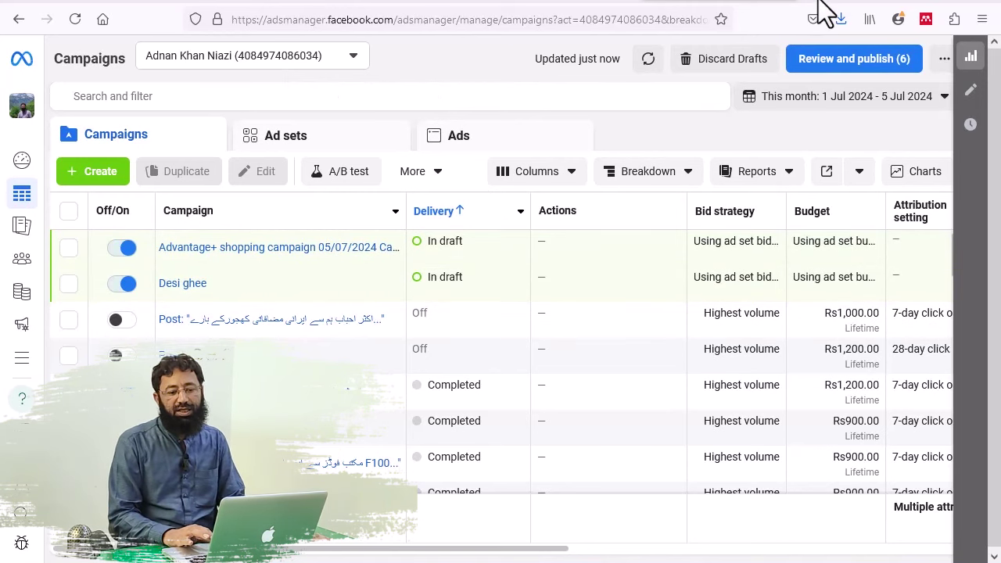
Step: Open adsmanager.facebook.com in a new browser tab
key("ctrl+t")
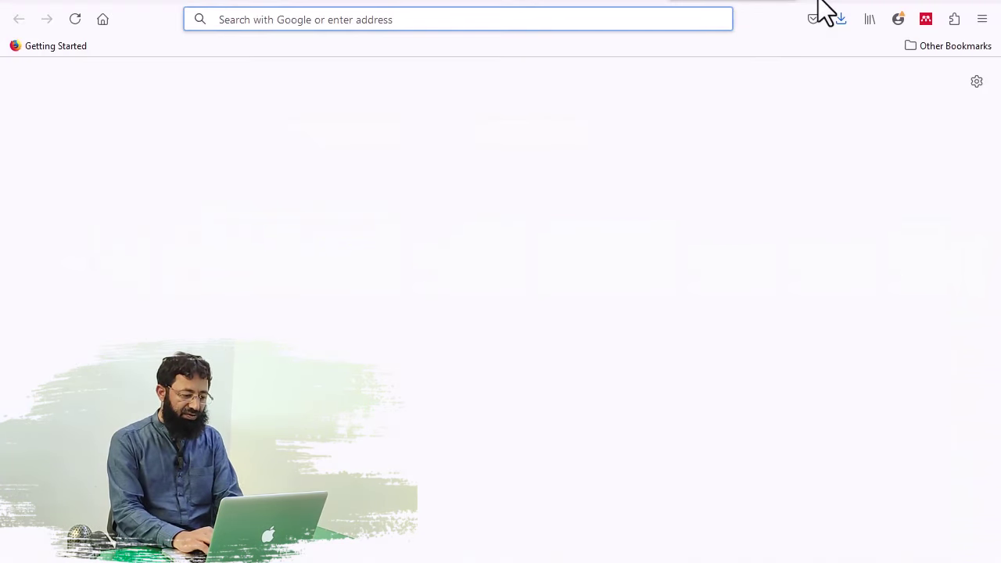
type("ad")
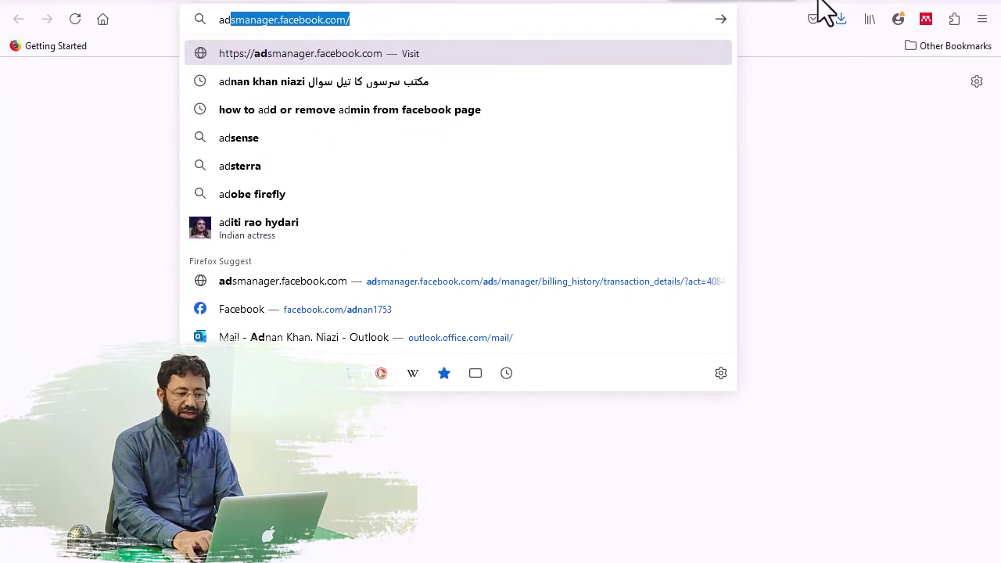
key("Return")
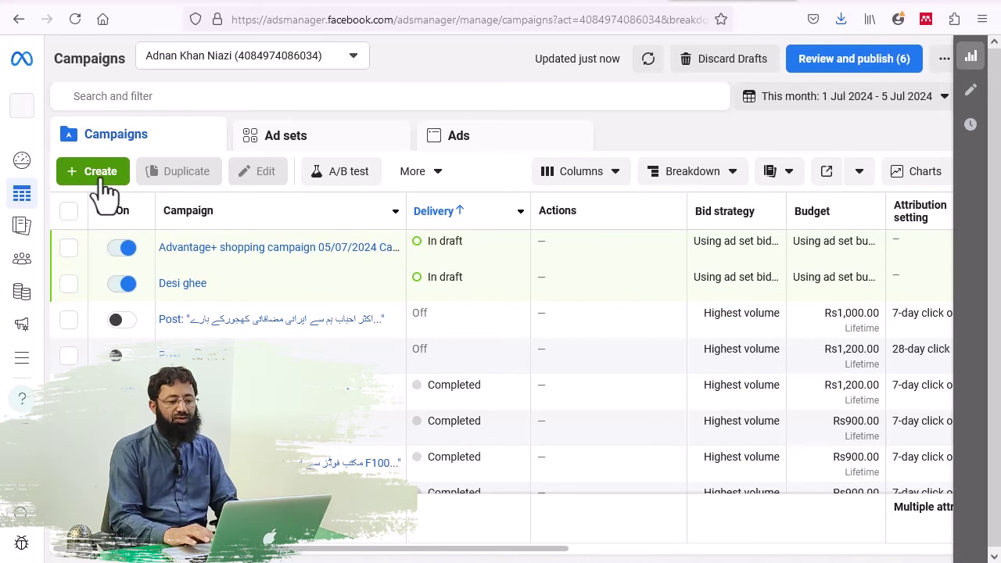
Step: Start creating a new campaign and show the available buying types
left_click(102, 179)
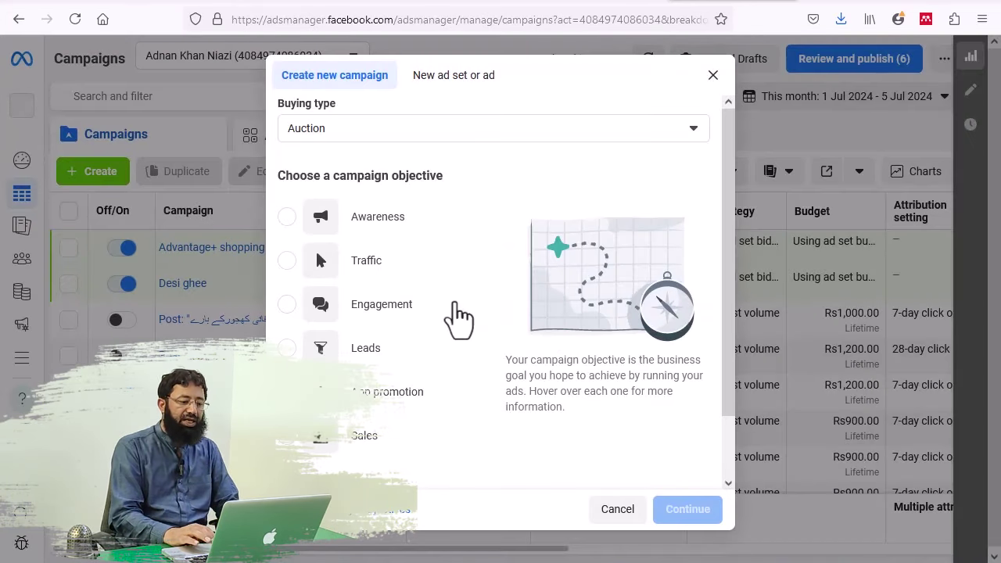
mouse_move(456, 305)
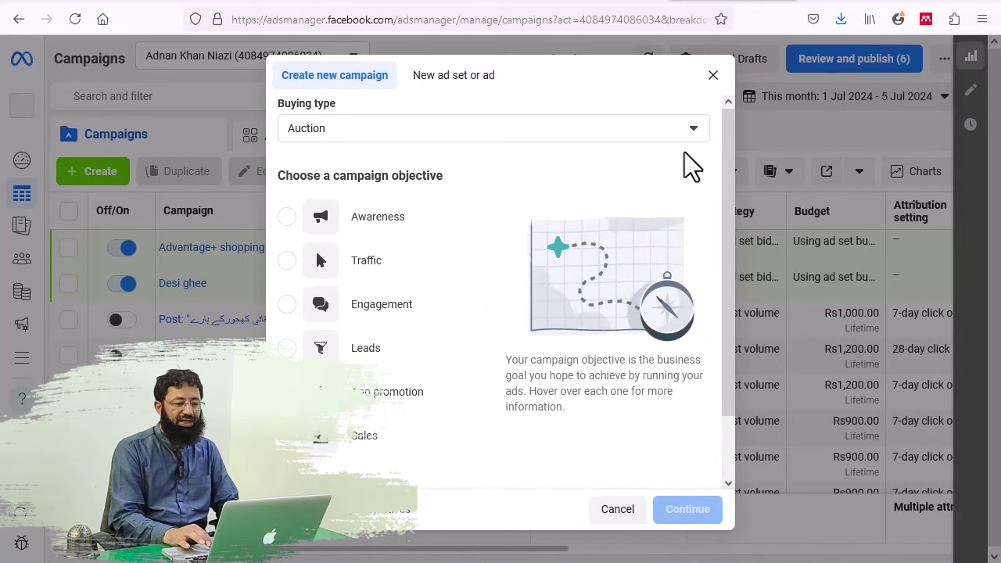
left_click(695, 128)
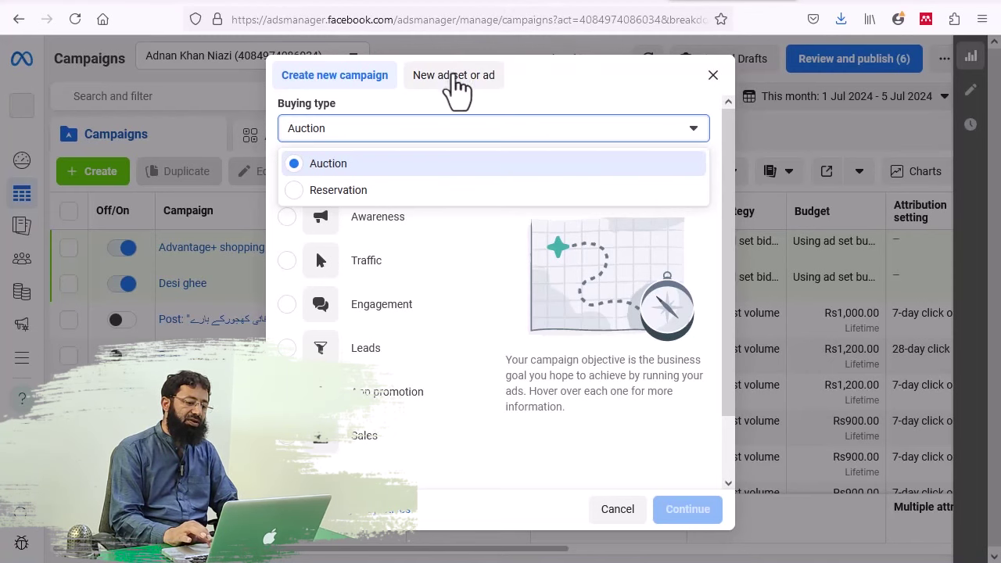
Step: Look through the existing campaigns offered for a new ad set or ad, and return to creating a new campaign
left_click(454, 77)
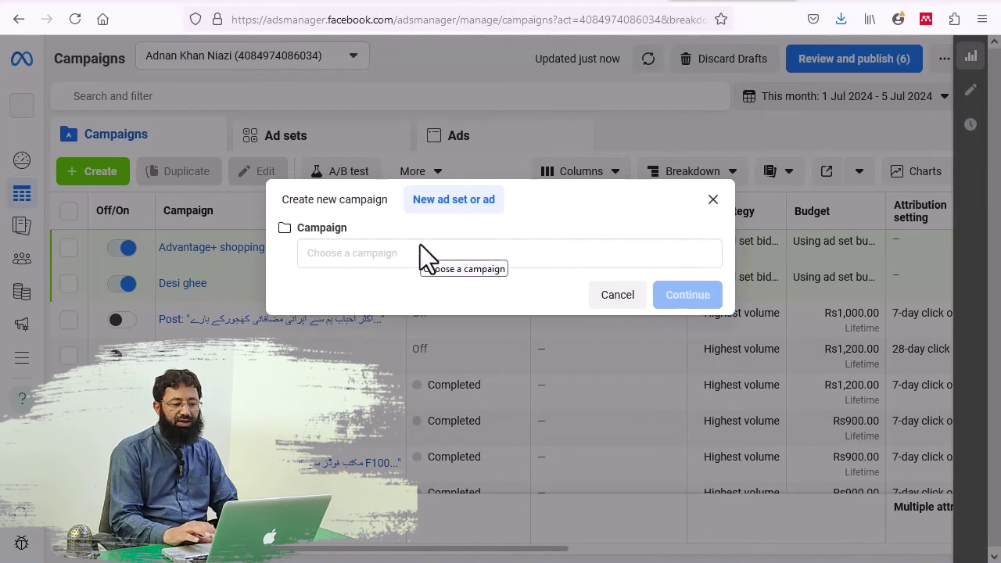
left_click(392, 253)
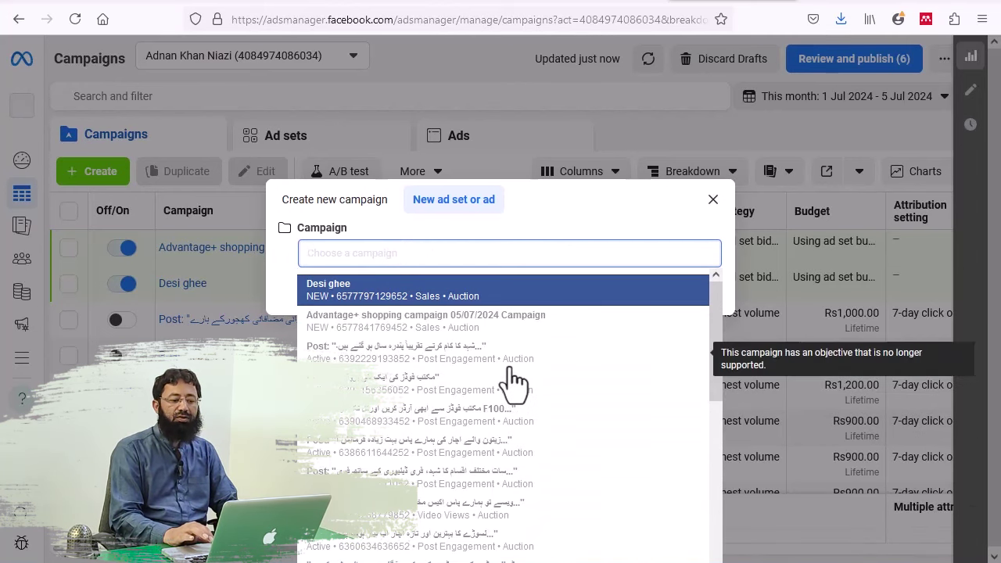
left_click(348, 206)
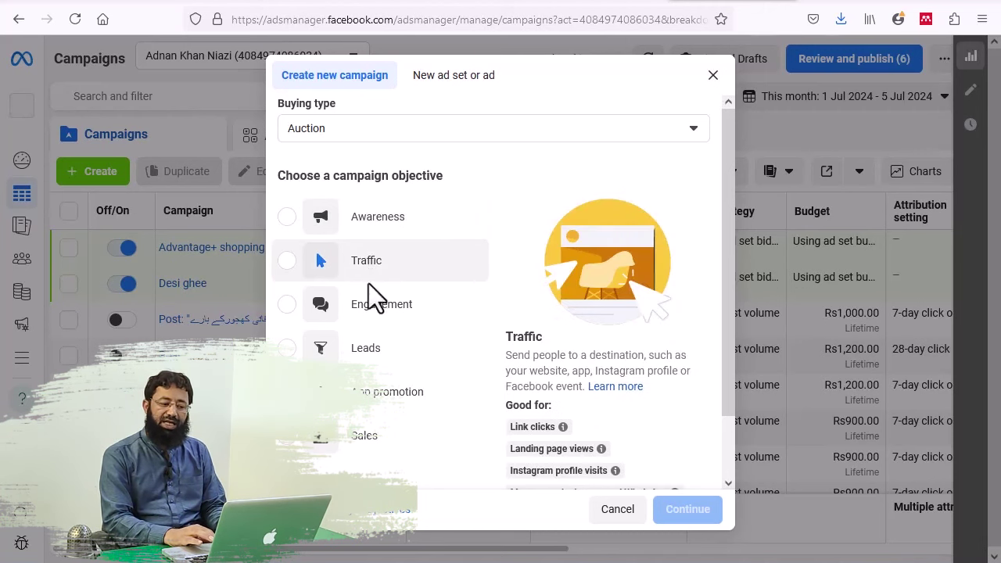
Step: Examine the Sales, Awareness, Traffic, Engagement, Leads and App promotion campaign objectives one after another
left_click(369, 453)
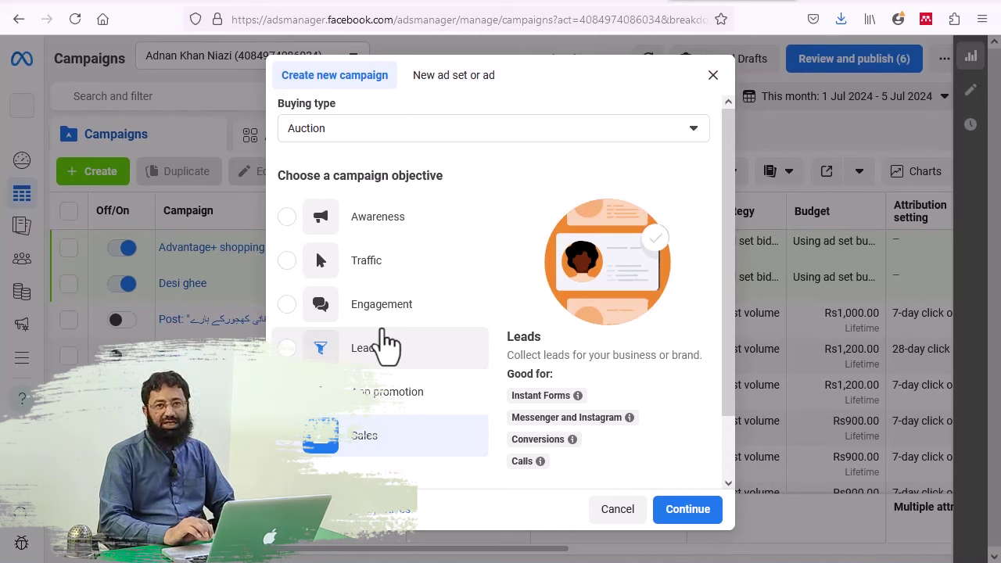
left_click(290, 223)
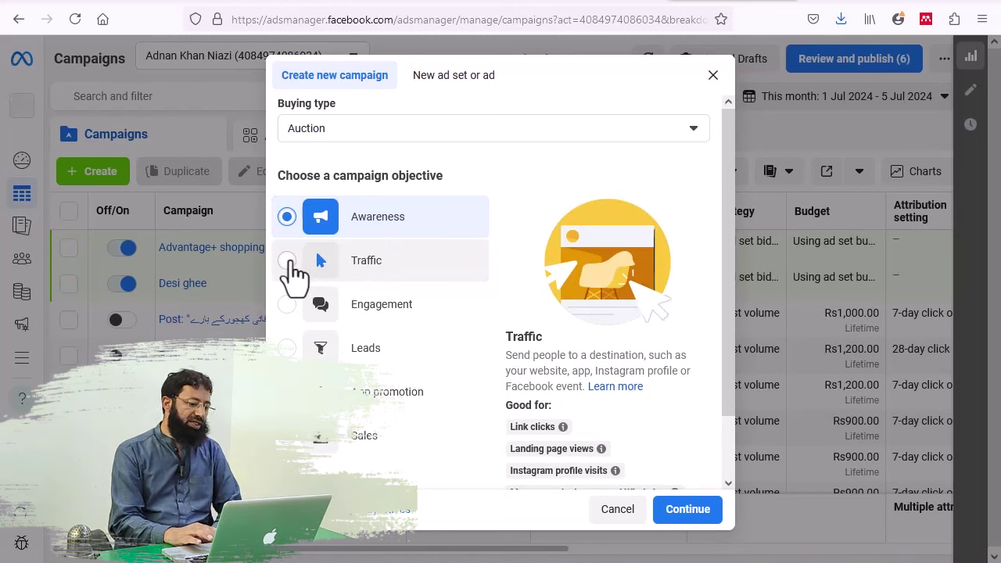
left_click(419, 285)
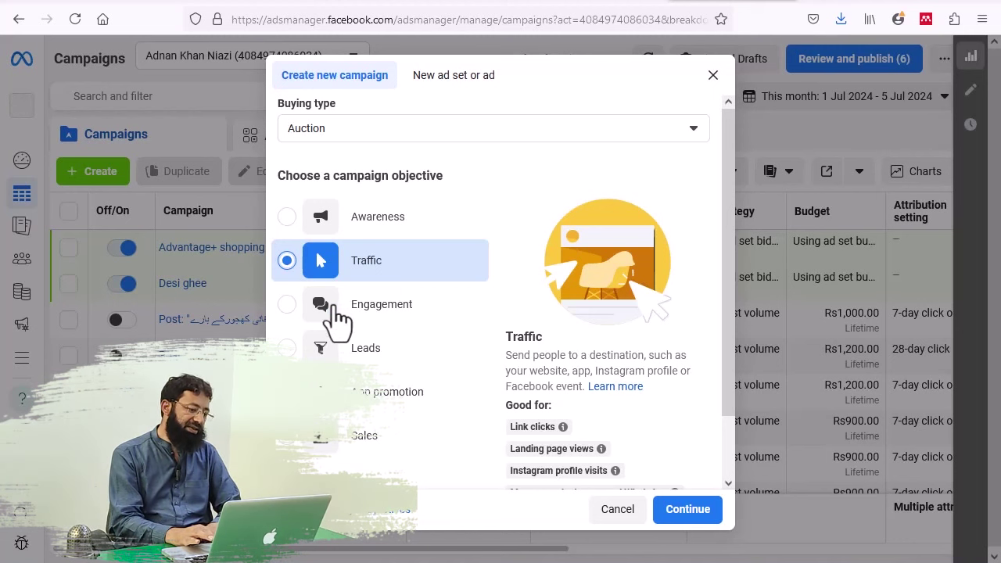
left_click(287, 306)
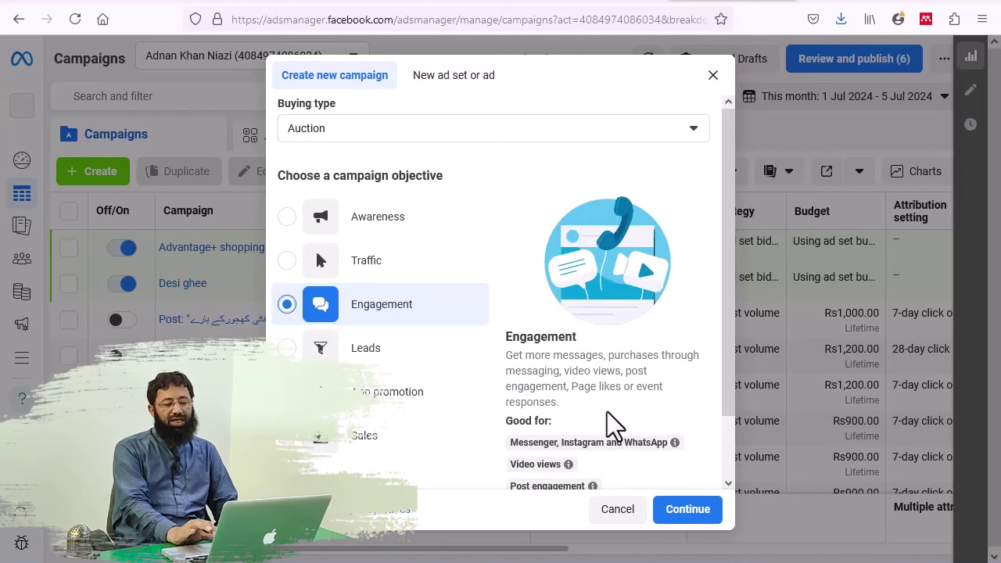
mouse_move(609, 411)
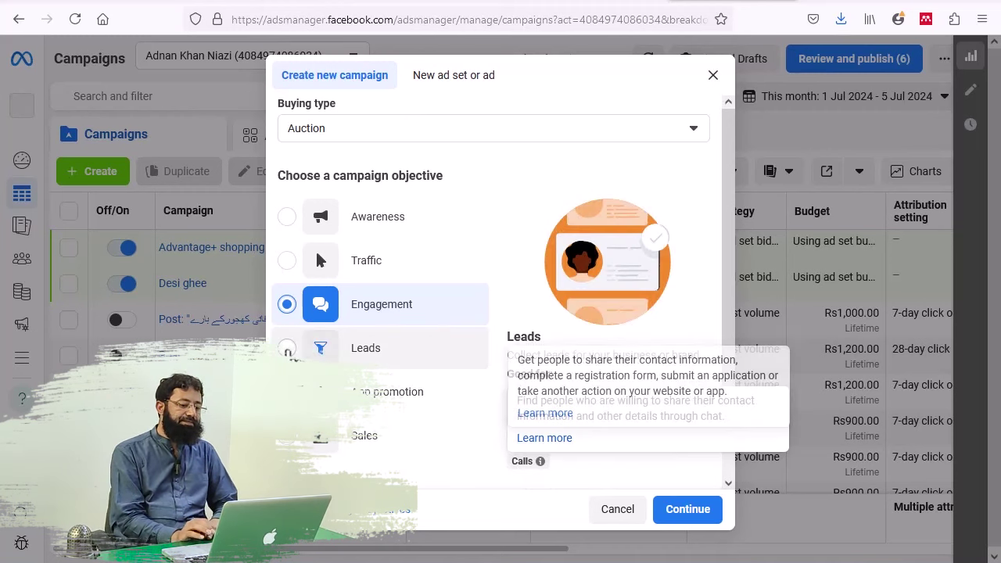
left_click(288, 351)
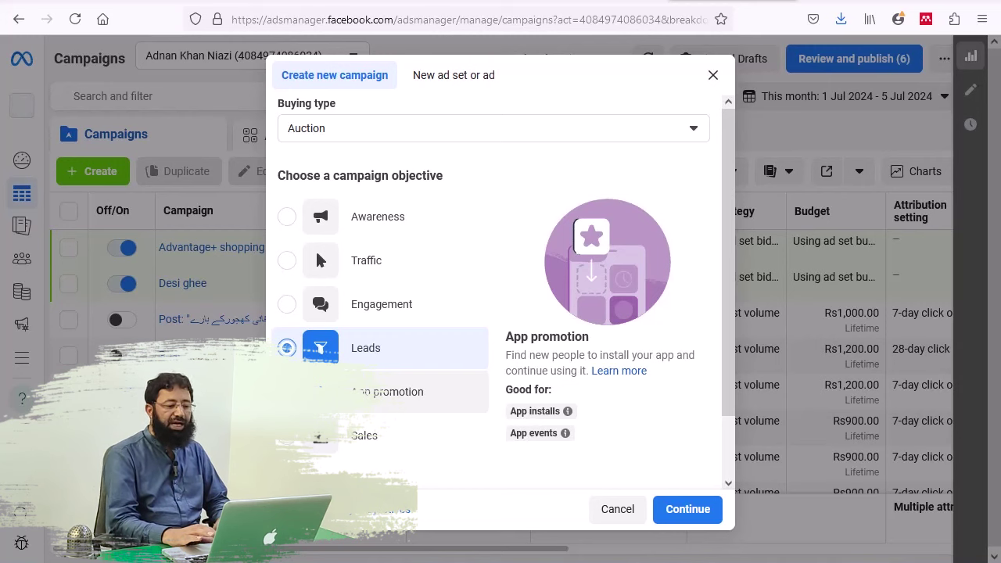
left_click(391, 392)
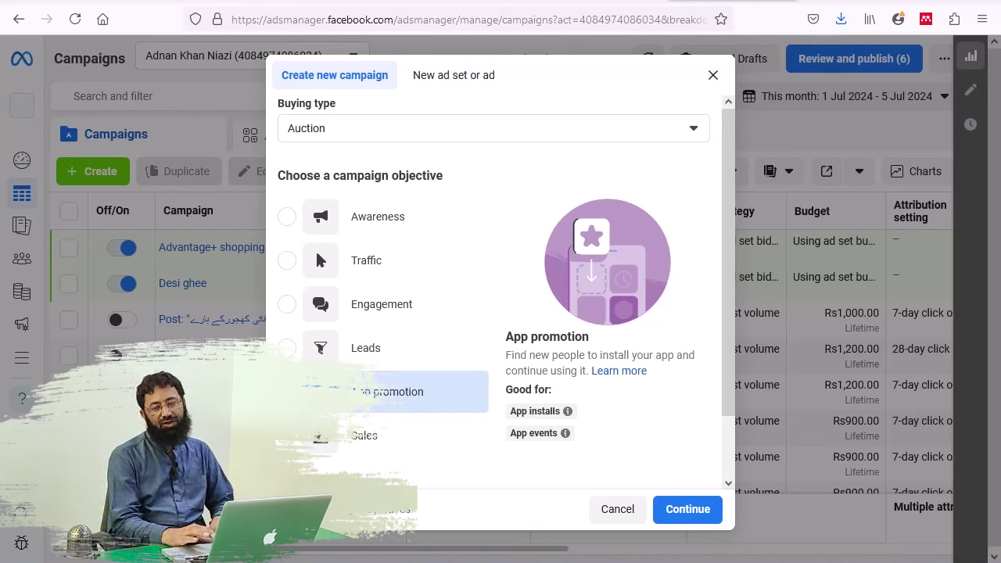
Step: Choose the Sales objective and continue with the Advantage+ shopping campaign setup
left_click(297, 446)
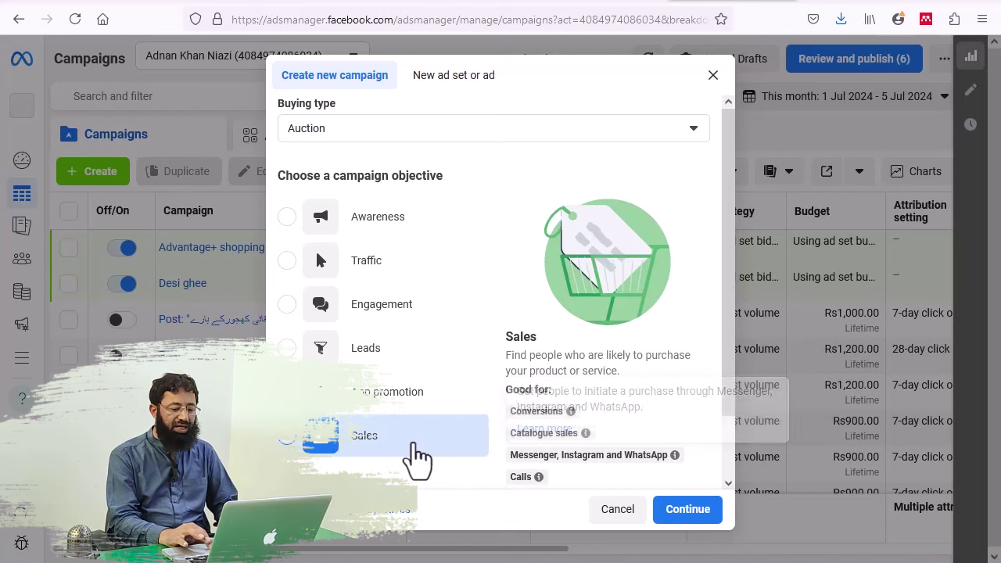
left_click(687, 518)
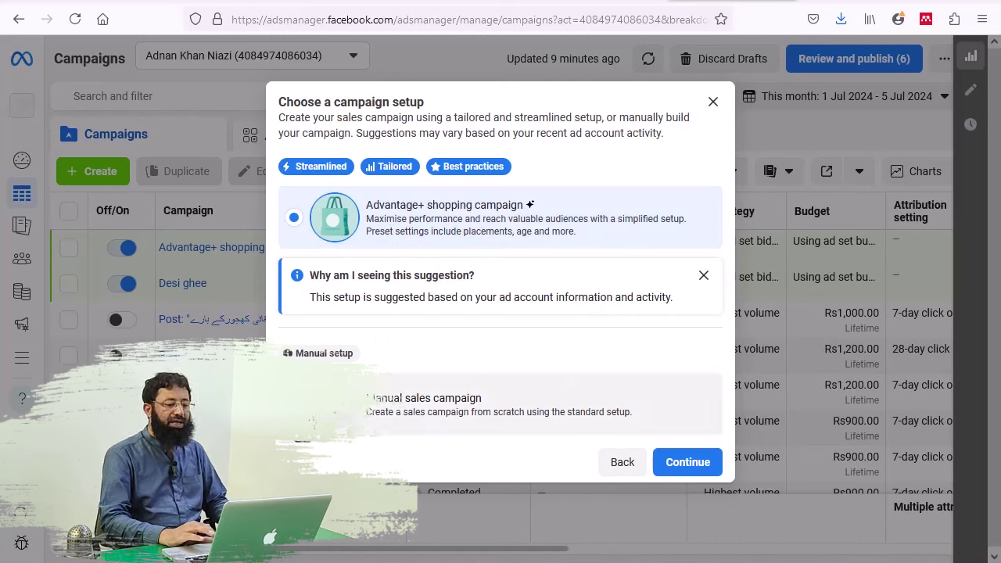
left_click(294, 404)
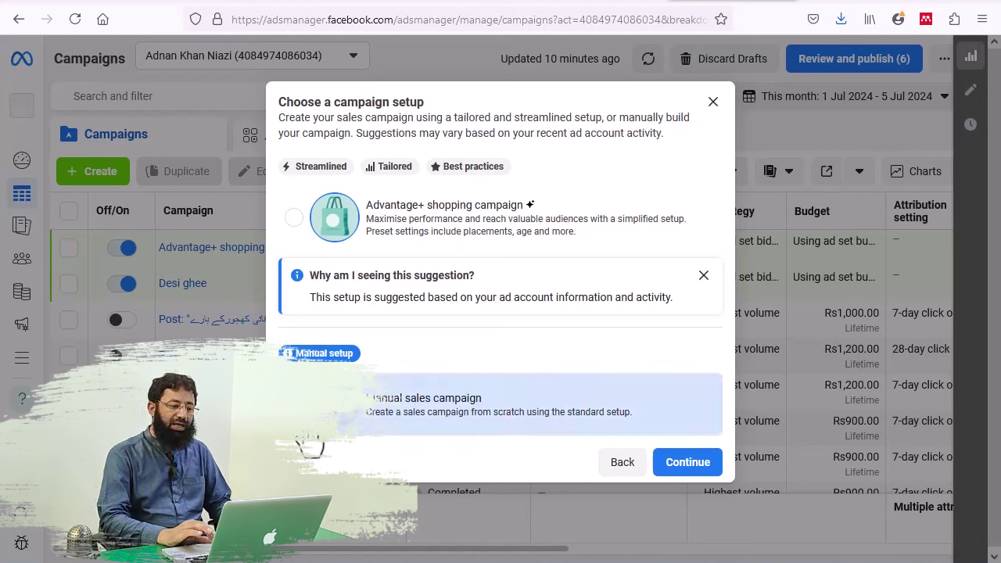
left_click(294, 217)
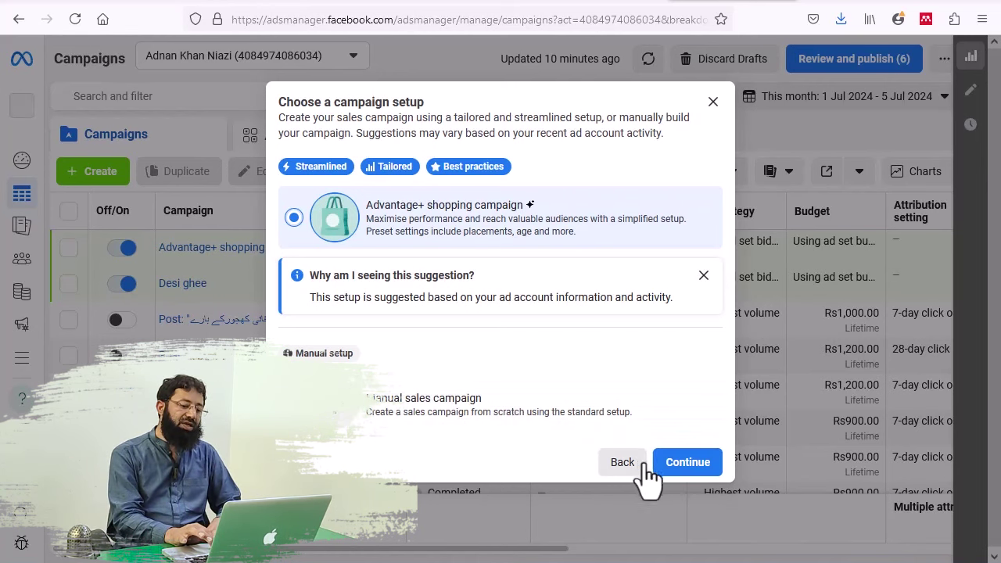
left_click(694, 468)
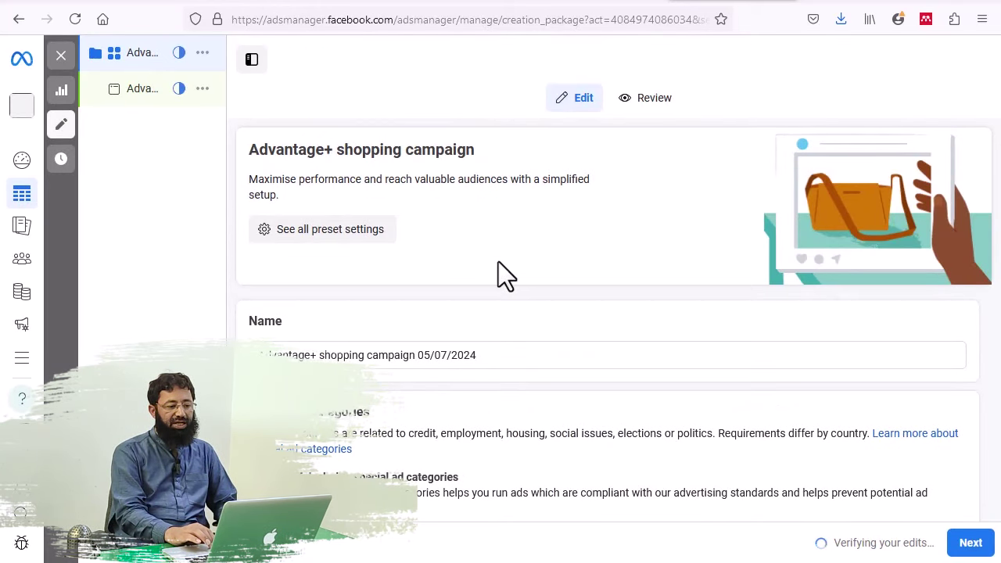
Step: Rename the campaign as "Choti makhi jungli beri shahad 05-7-24"
scroll(498, 266, "down", 1)
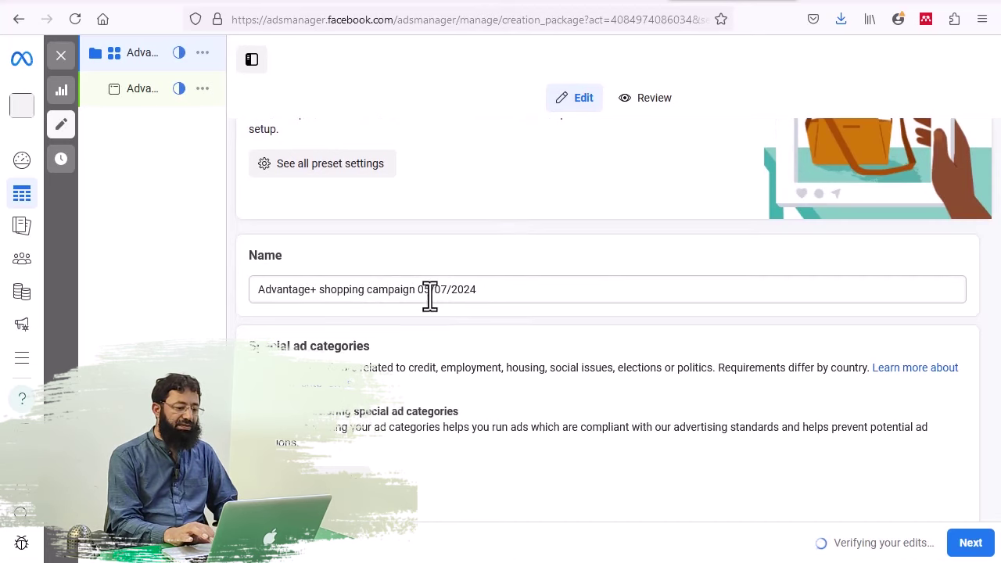
left_click(498, 295)
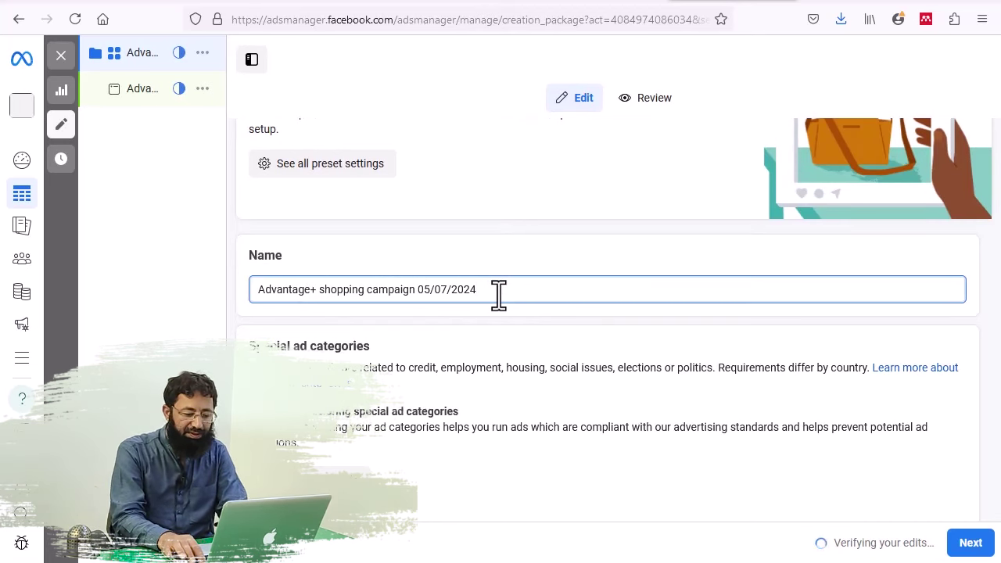
key("BackSpace")
key("BackSpace")
key("BackSpace")
key("BackSpace")
key("BackSpace")
key("BackSpace")
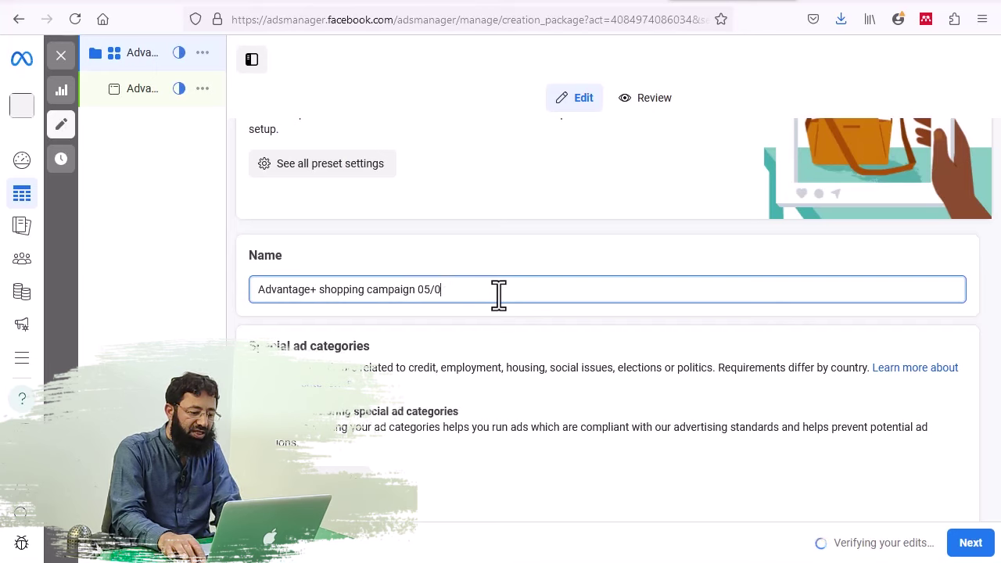
key("BackSpace")
key("BackSpace")
key("BackSpace")
key("BackSpace")
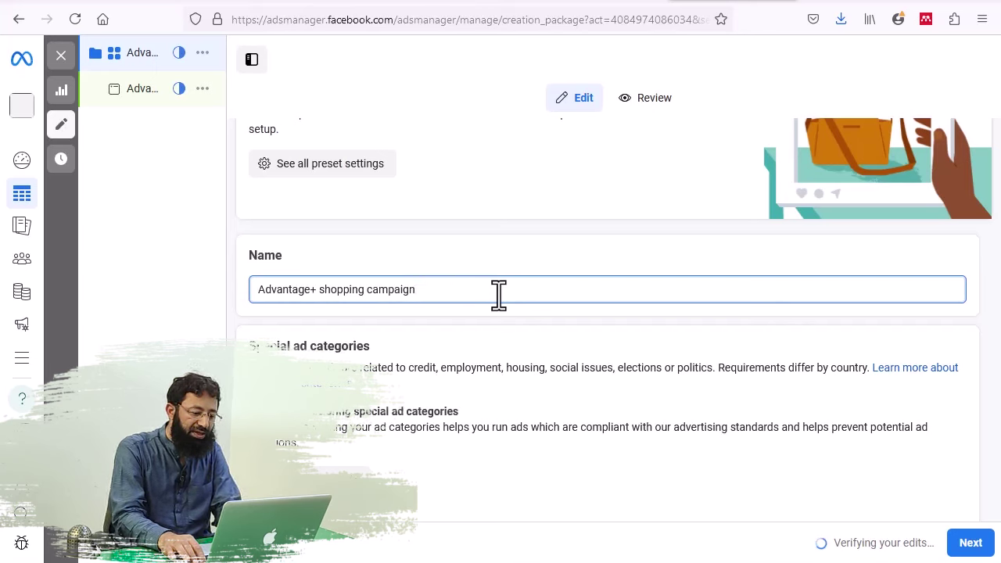
key("BackSpace")
key("BackSpace")
key("BackSpace")
key("BackSpace")
key("BackSpace")
key("BackSpace")
key("BackSpace")
key("BackSpace")
key("BackSpace")
key("BackSpace")
key("BackSpace")
key("BackSpace")
key("BackSpace")
key("BackSpace")
key("BackSpace")
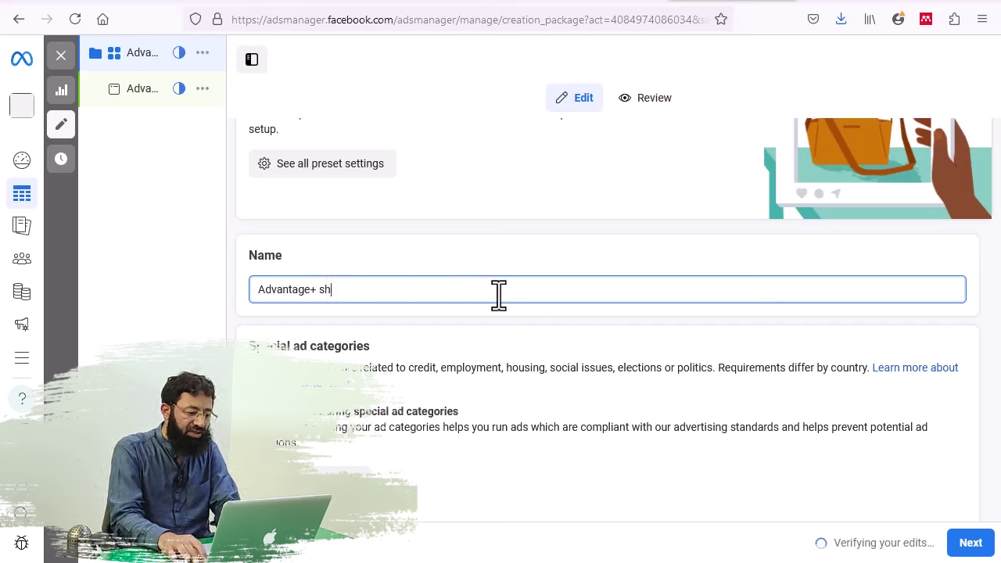
key("BackSpace")
key("BackSpace")
key("BackSpace")
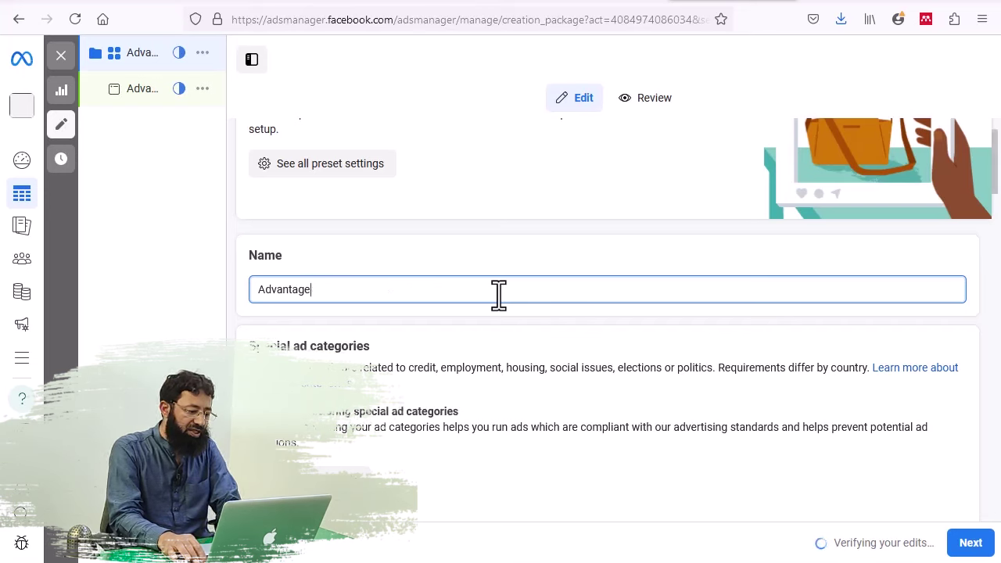
key("BackSpace")
key("BackSpace")
key("BackSpace")
key("BackSpace")
key("BackSpace")
key("BackSpace")
key("BackSpace")
key("BackSpace")
key("BackSpace")
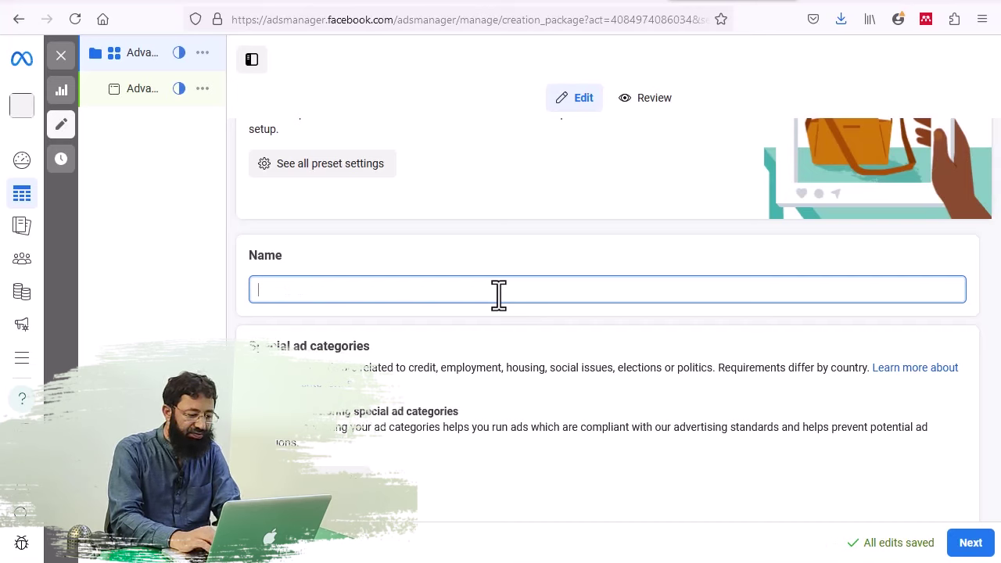
type("Chot")
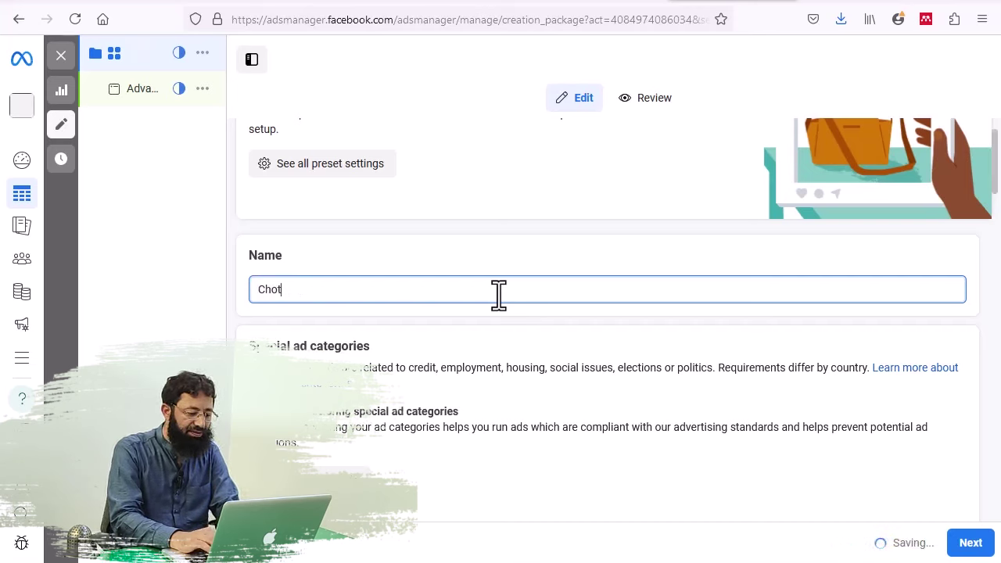
type("i makhi ")
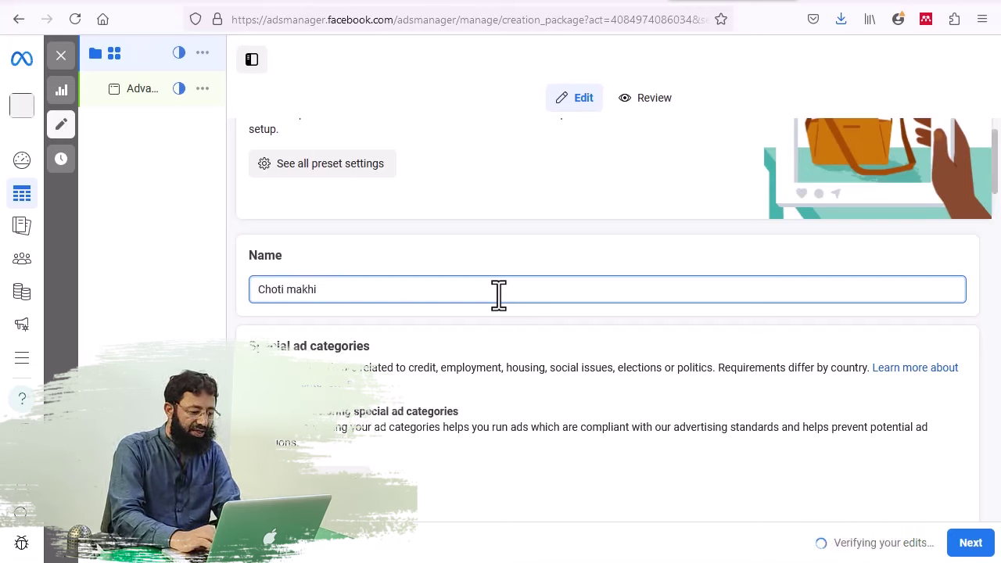
type("jungli ")
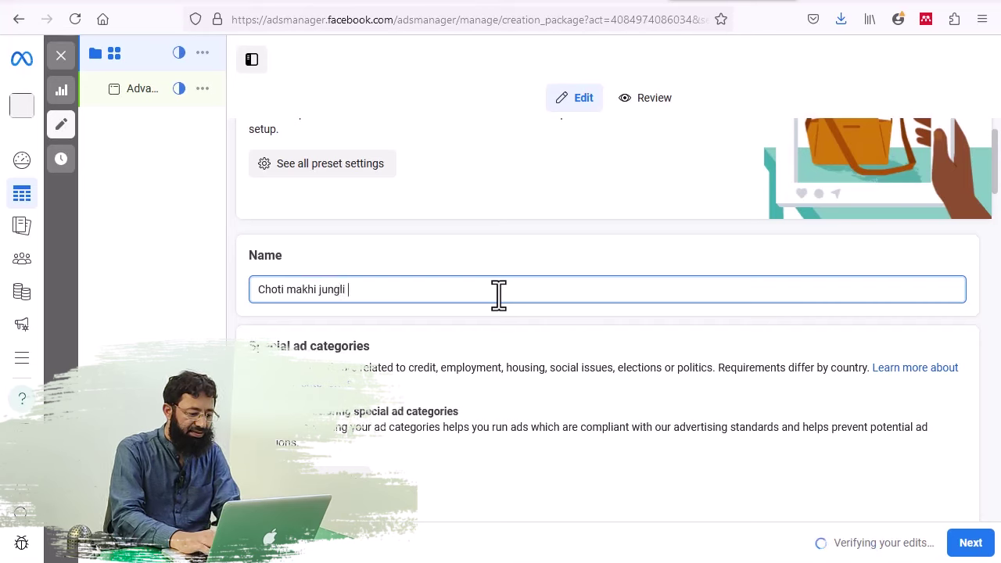
type("beri shah")
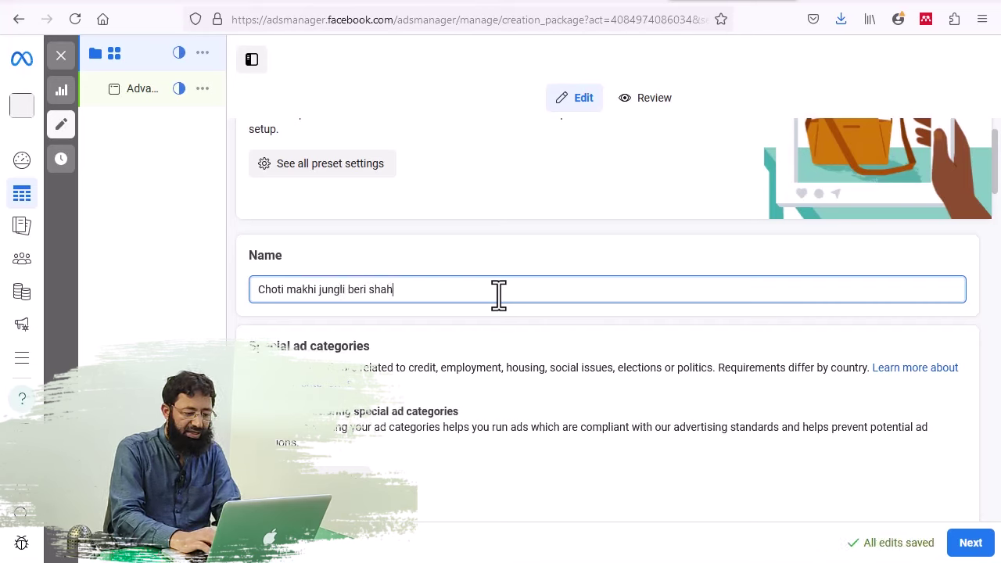
type("ad")
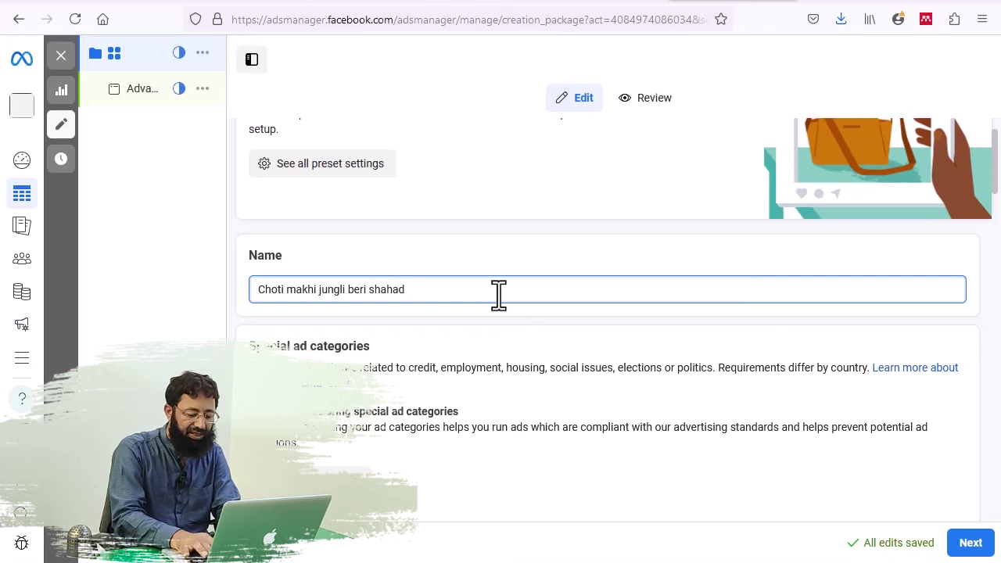
type(" 05-")
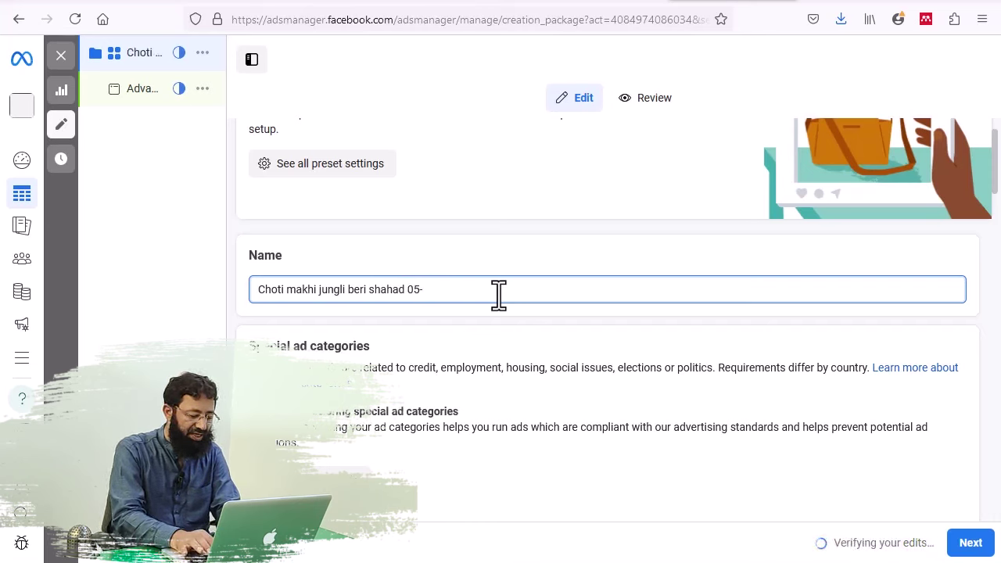
type("7-24")
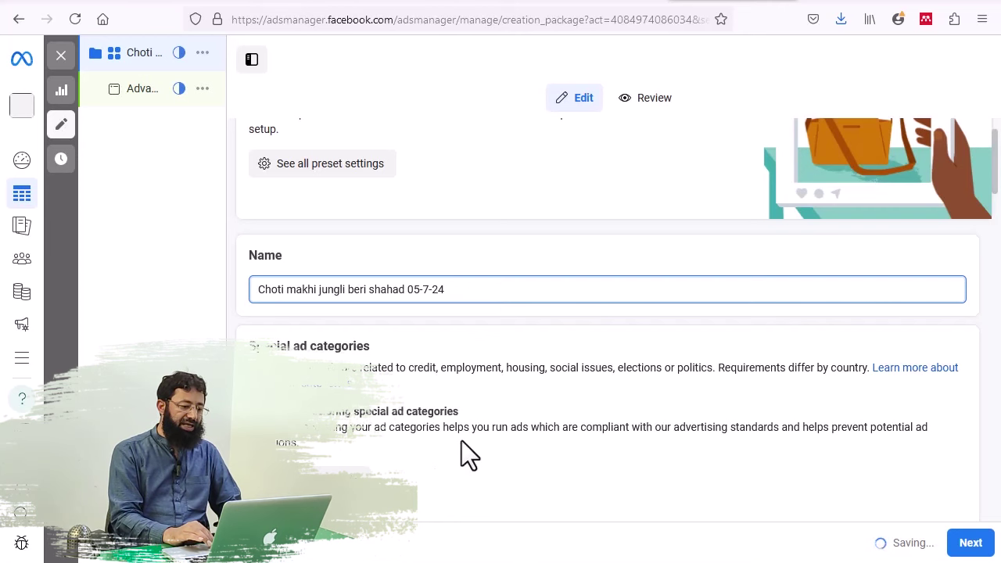
Step: Review the special ad categories on offer without declaring one, and look over the Advantage+ catalogue ads section
scroll(462, 440, "down", 3)
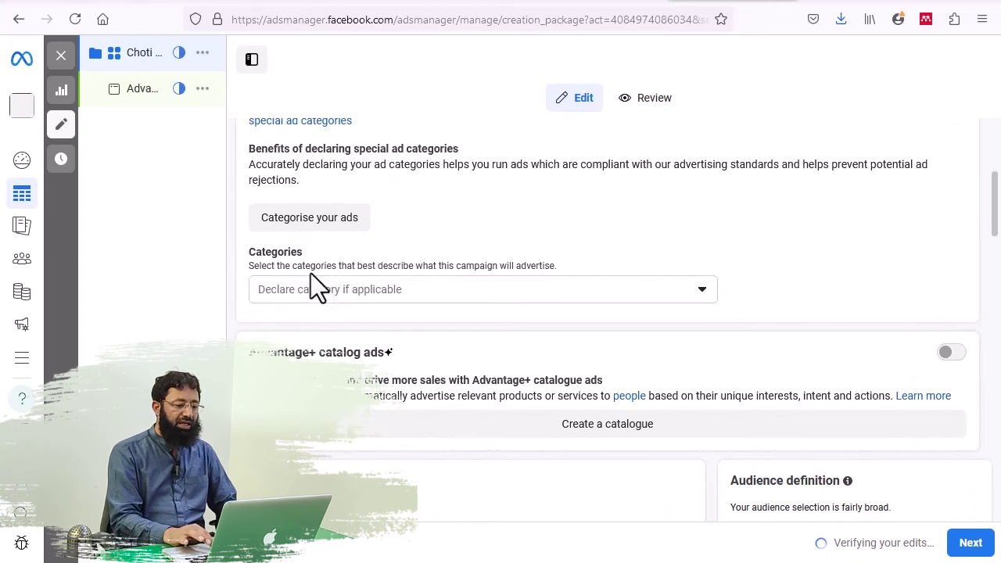
left_click(702, 291)
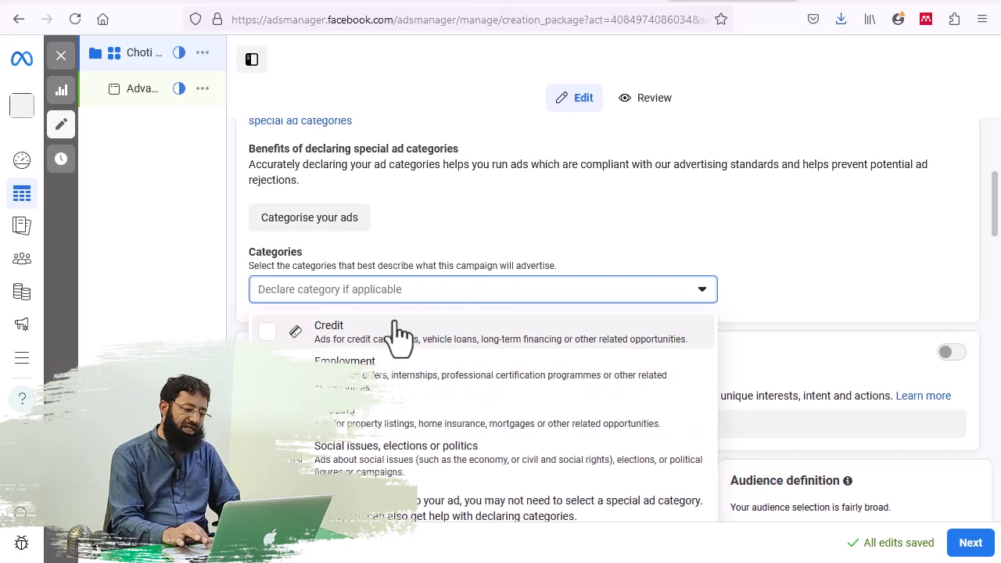
left_click(767, 283)
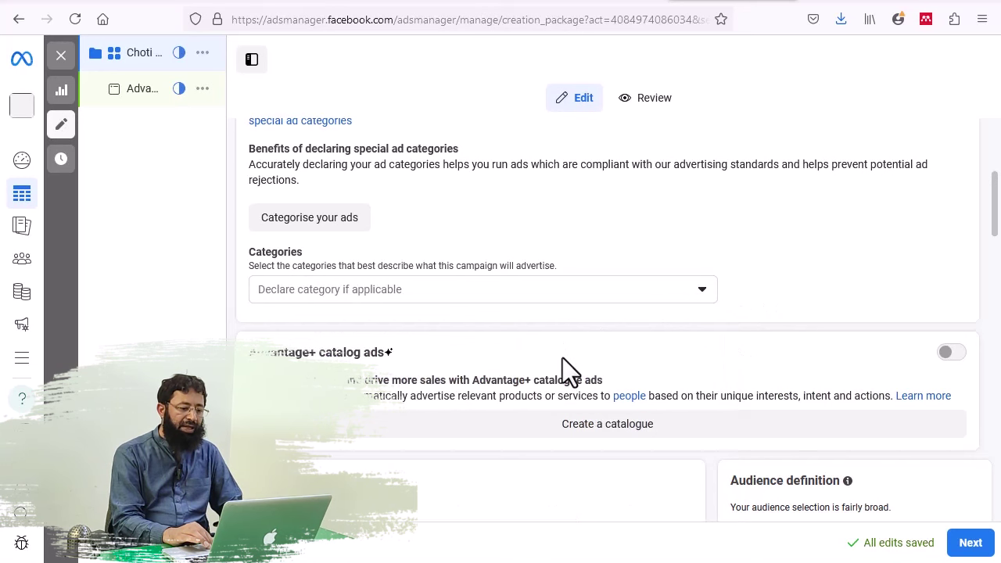
scroll(562, 357, "down", 3)
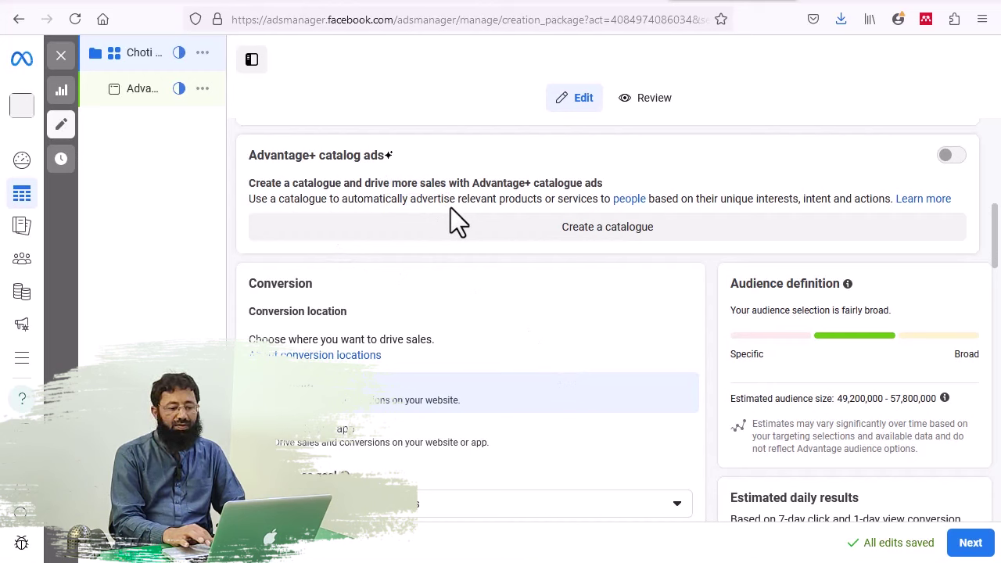
left_click(608, 229)
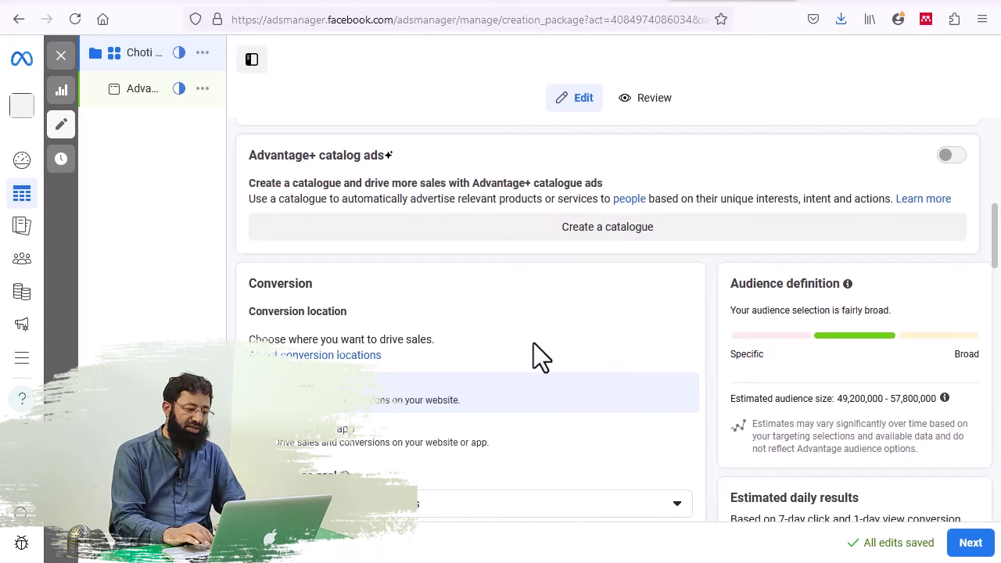
Step: Examine the conversion location choices and the available performance goals, leaving the goal at maximising the number of conversions
scroll(534, 344, "down", 5)
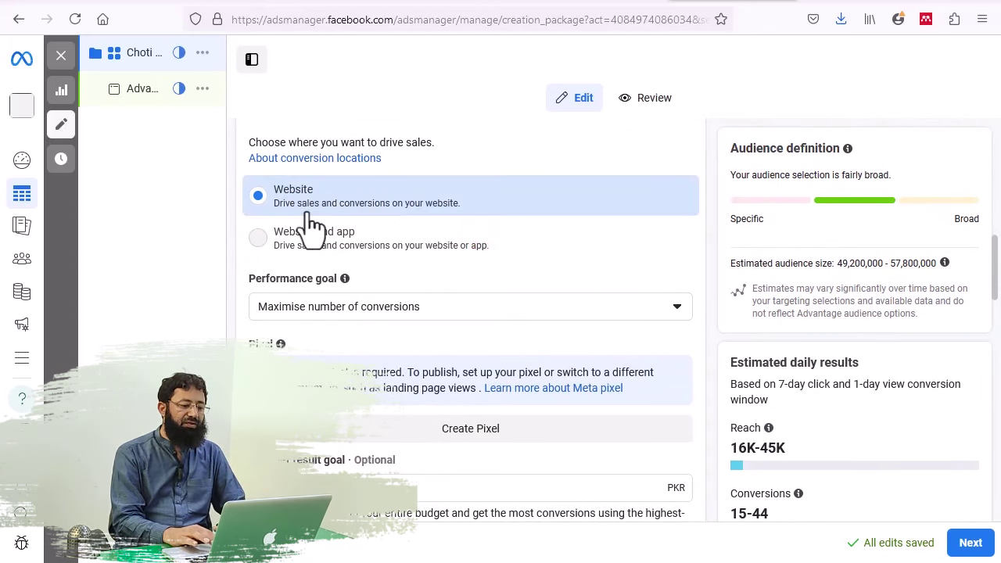
mouse_move(330, 249)
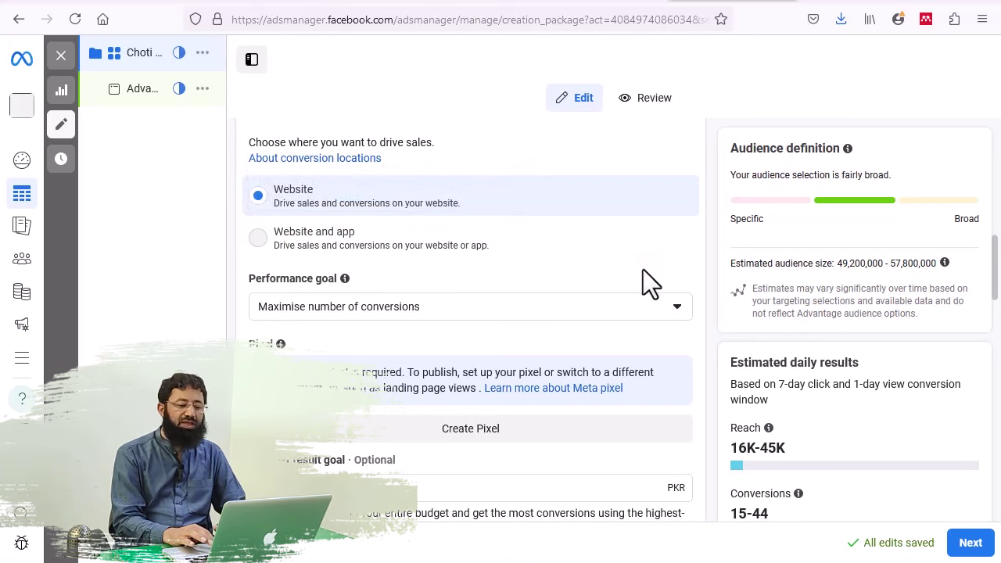
left_click(507, 317)
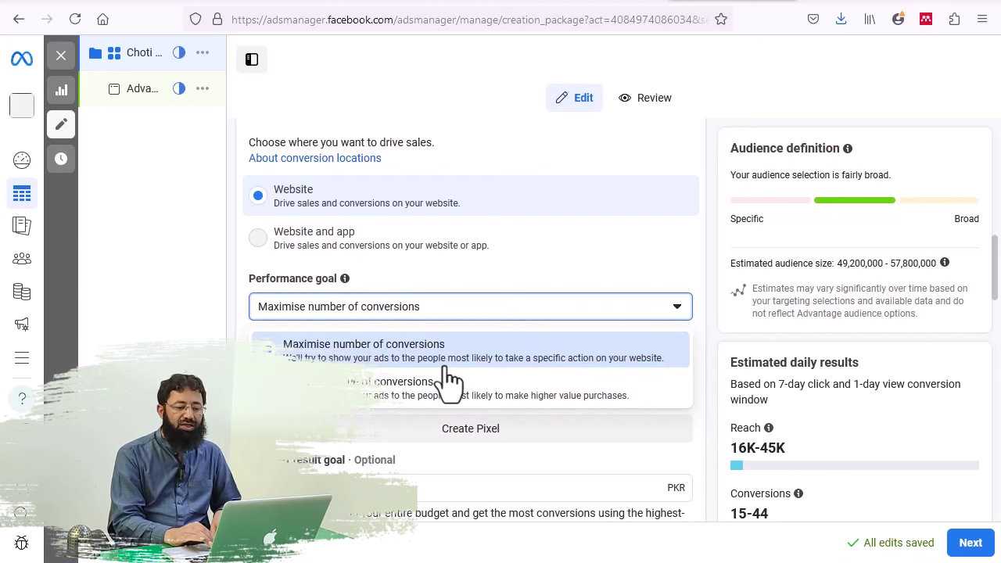
scroll(450, 381, "down", 3)
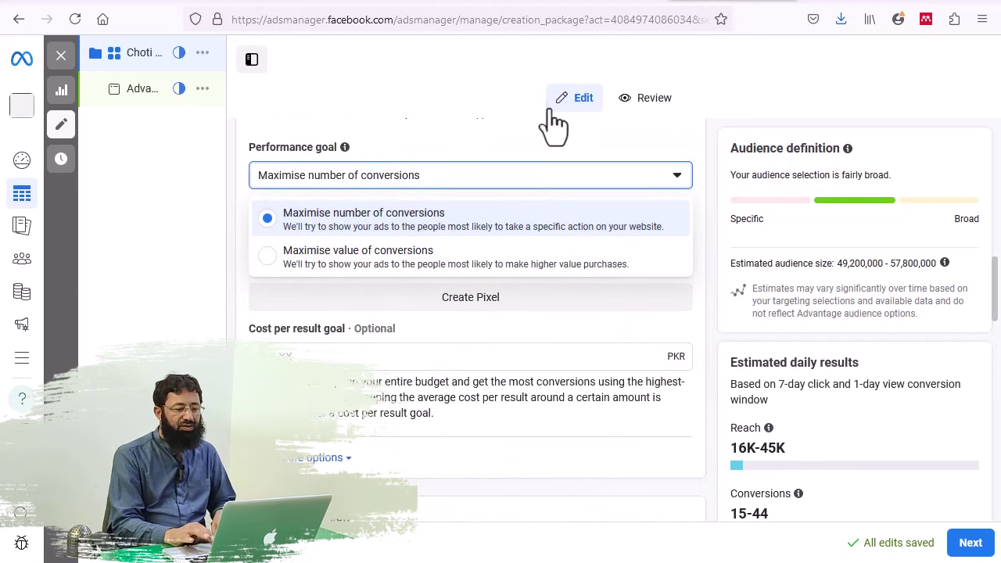
left_click(574, 335)
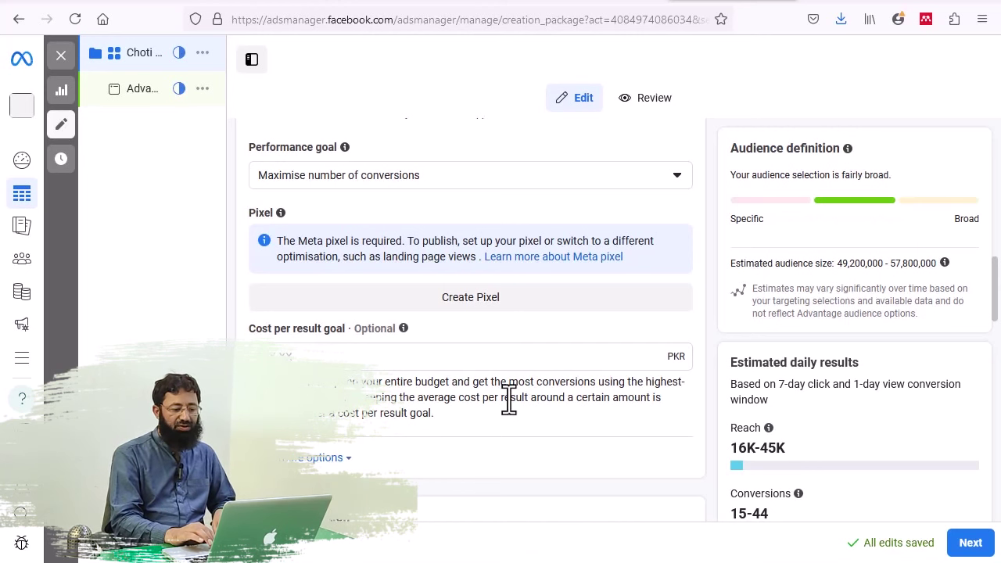
Step: Expand the included audience locations and inspect the Pakistan entry and its map
scroll(509, 399, "down", 3)
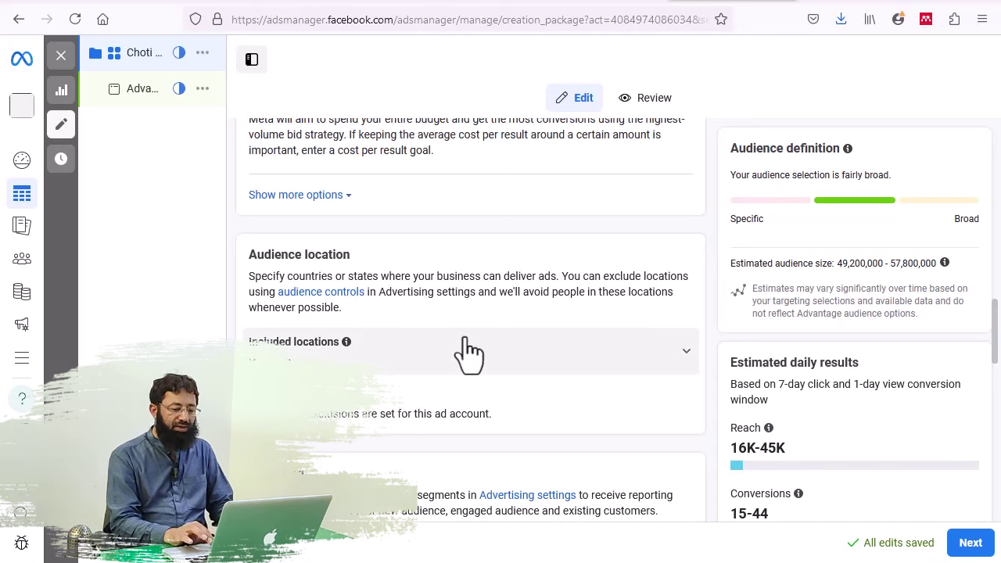
left_click(686, 353)
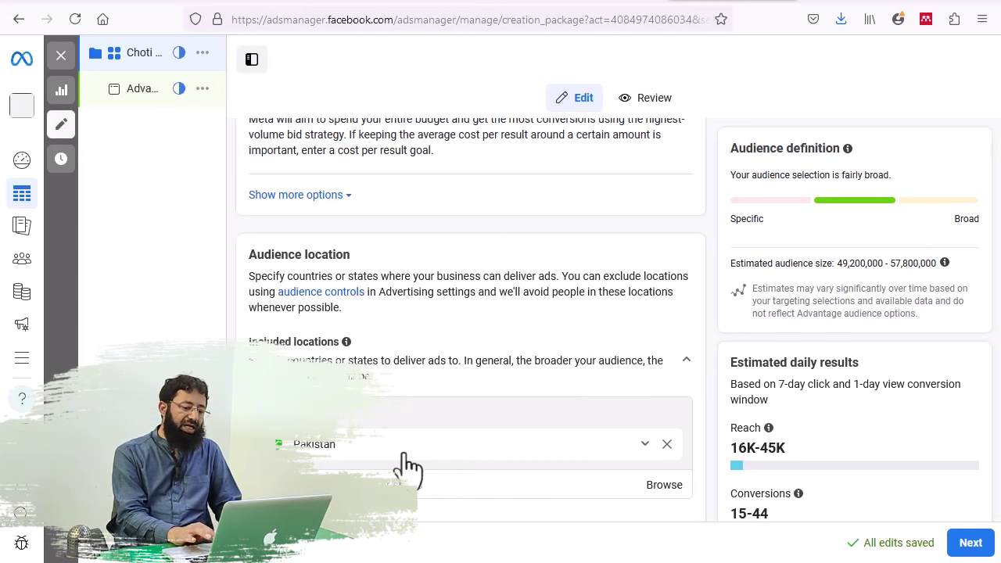
left_click(645, 449)
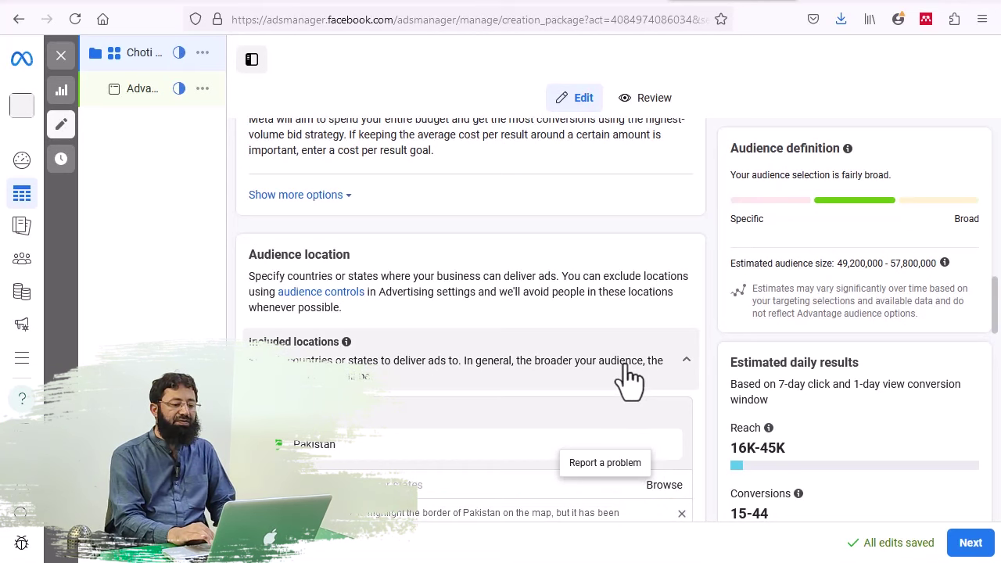
scroll(630, 380, "down", 5)
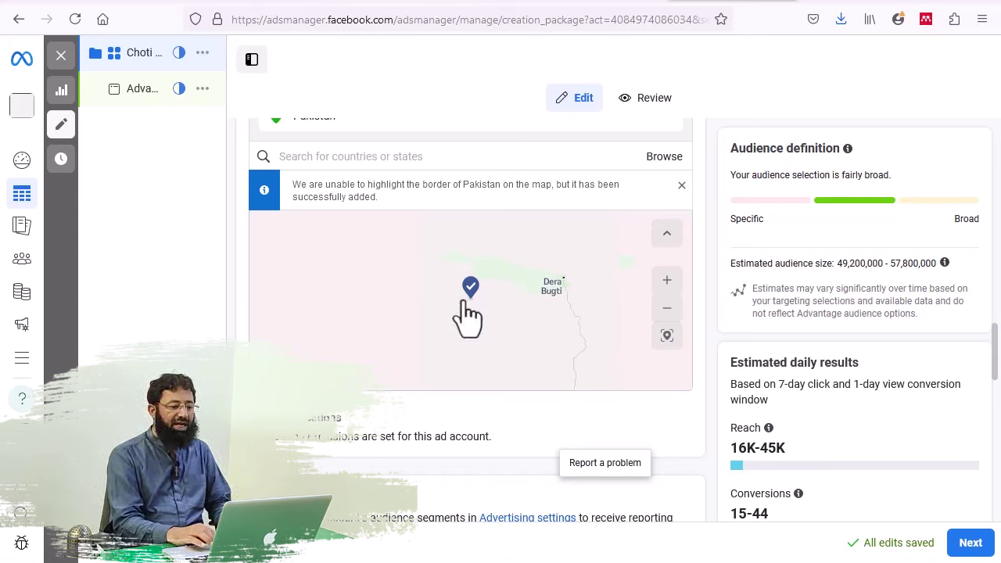
scroll(470, 317, "up", 2)
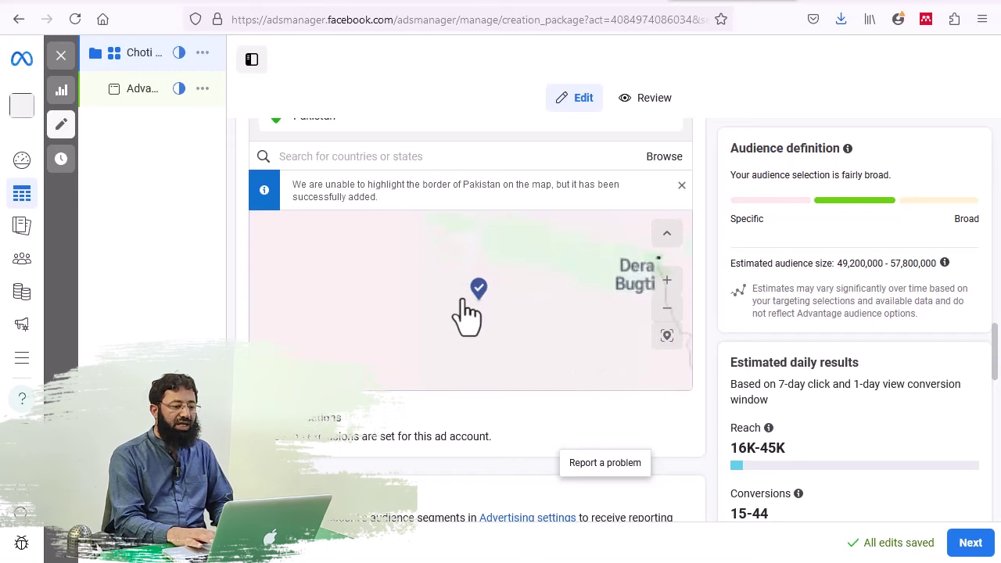
Step: Search the countries and states for "pun" to look up Punjab, and clear the search
left_click(379, 163)
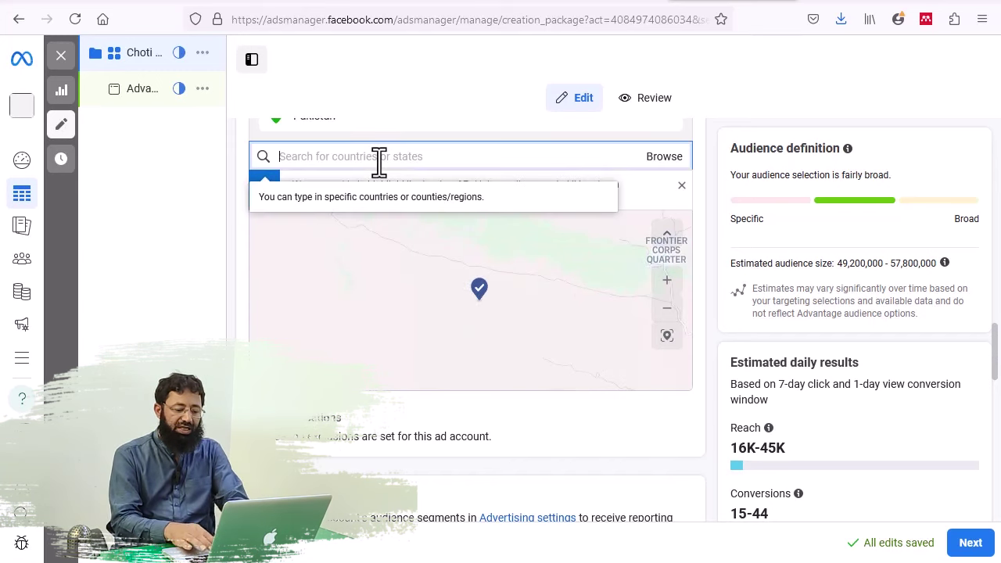
type("pun")
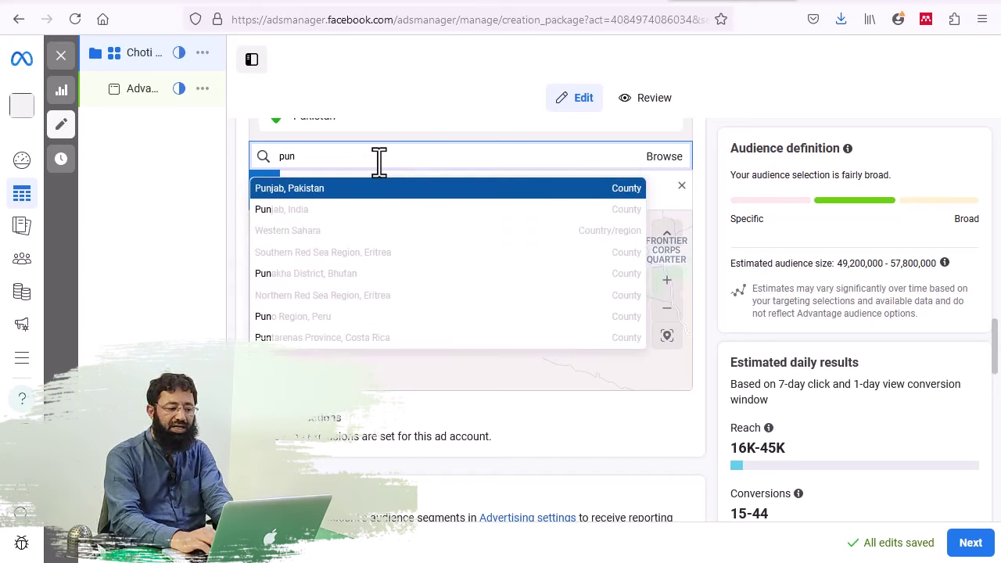
key("BackSpace")
key("BackSpace")
key("BackSpace")
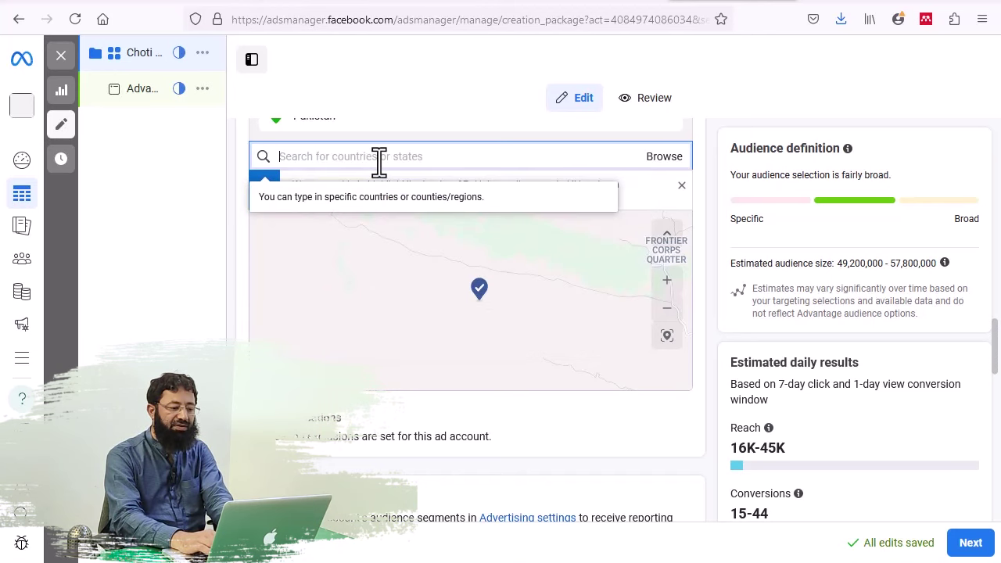
Step: Search the included locations for the city "faisalabad" and clear the search
type("faisa")
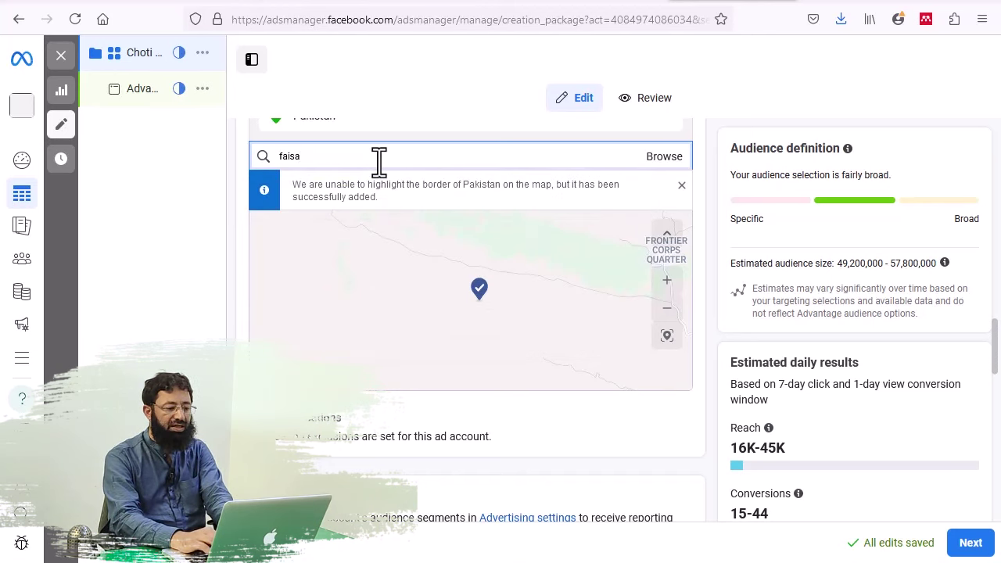
type("labad")
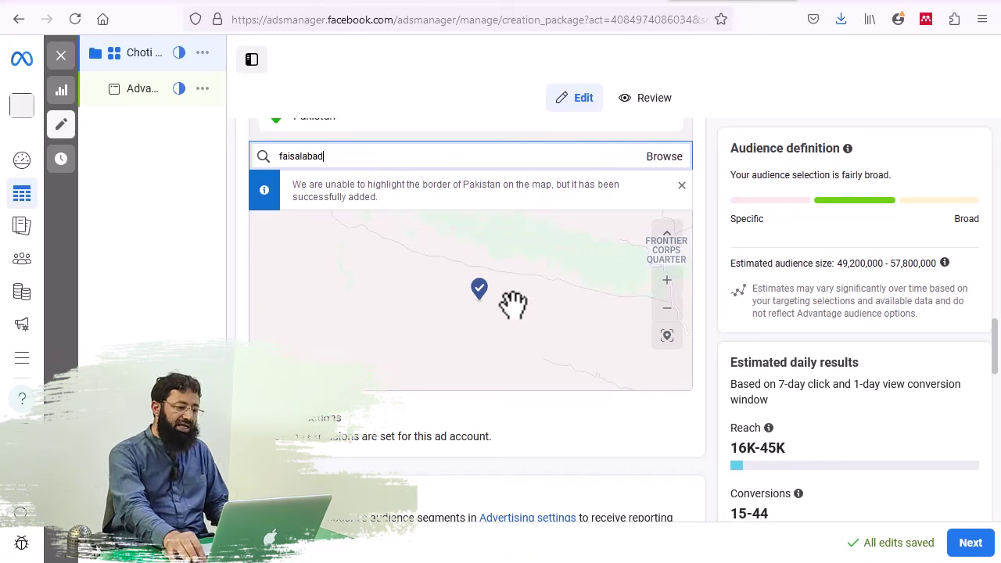
key("BackSpace")
key("BackSpace")
key("BackSpace")
key("BackSpace")
key("BackSpace")
key("BackSpace")
key("BackSpace")
key("BackSpace")
key("BackSpace")
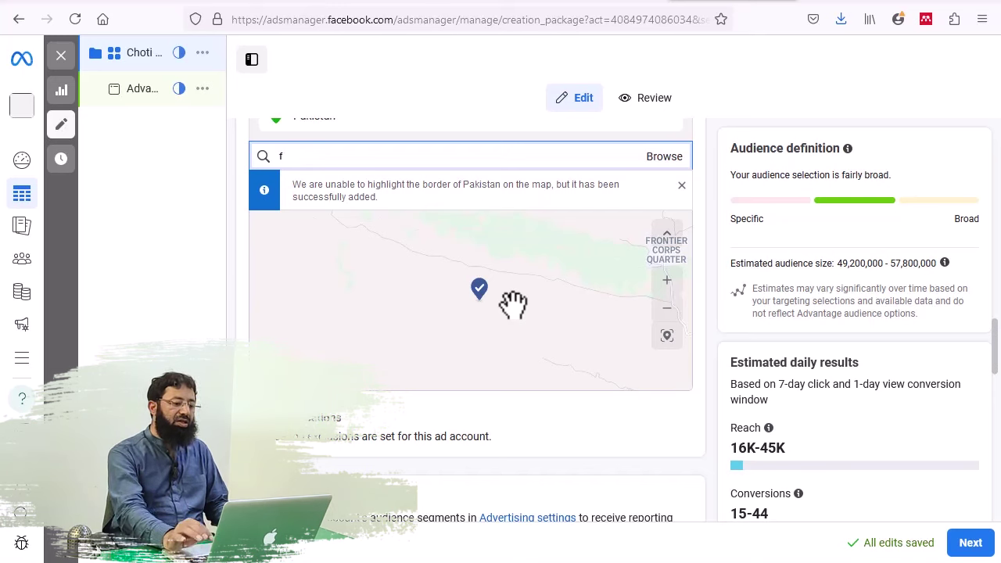
key("BackSpace")
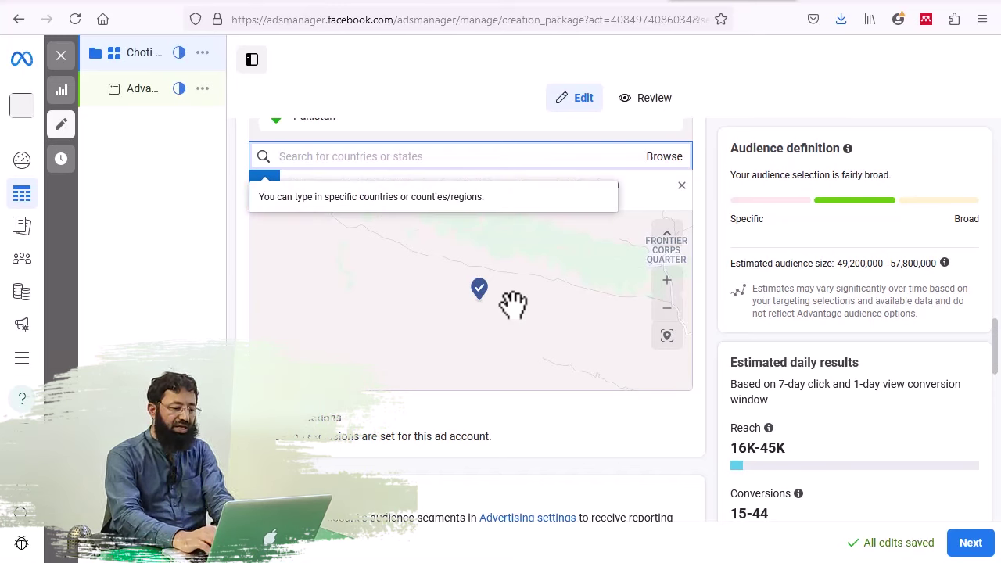
Step: Search the included locations for "uni", look through the suggestions, and clear the search
type("uni")
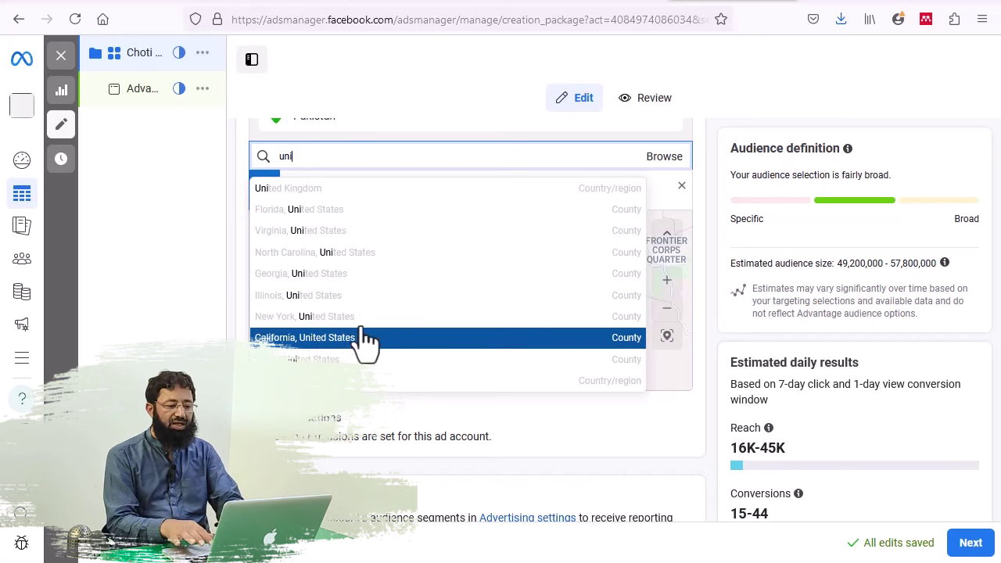
key("BackSpace")
key("BackSpace")
key("BackSpace")
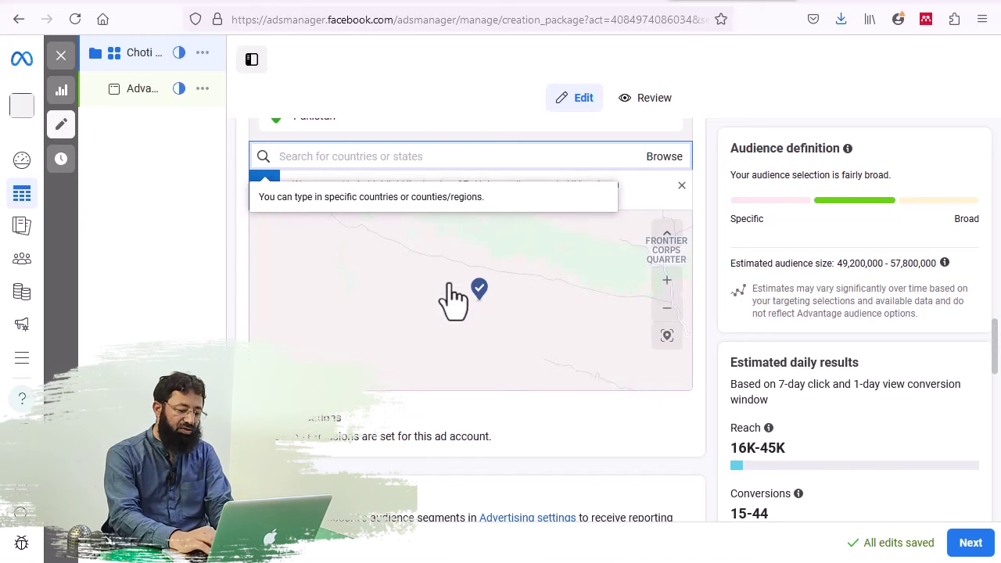
Step: Search the included locations for "pakistan", look through the suggested provinces, and close the suggestions without adding one
type("pa")
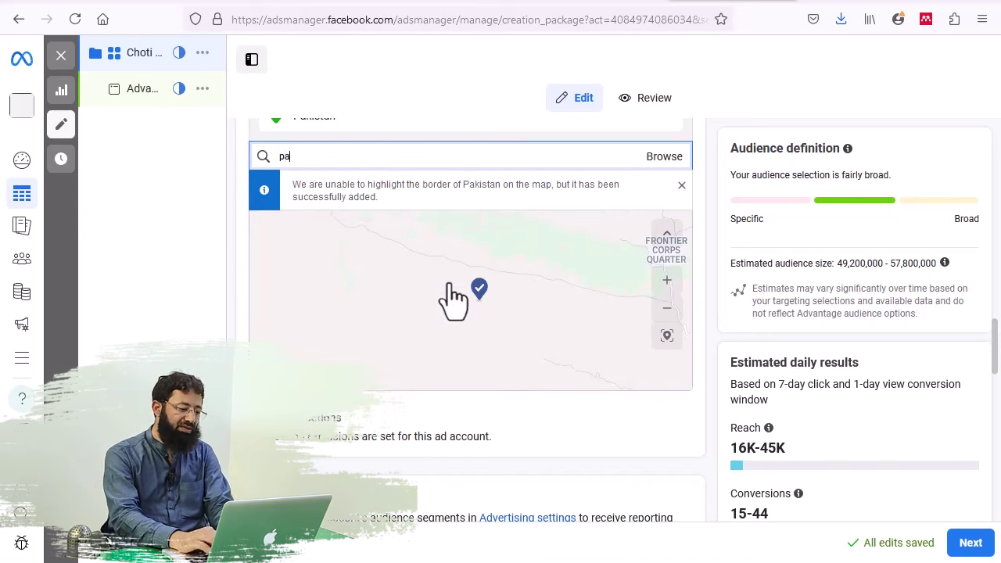
type("kistan")
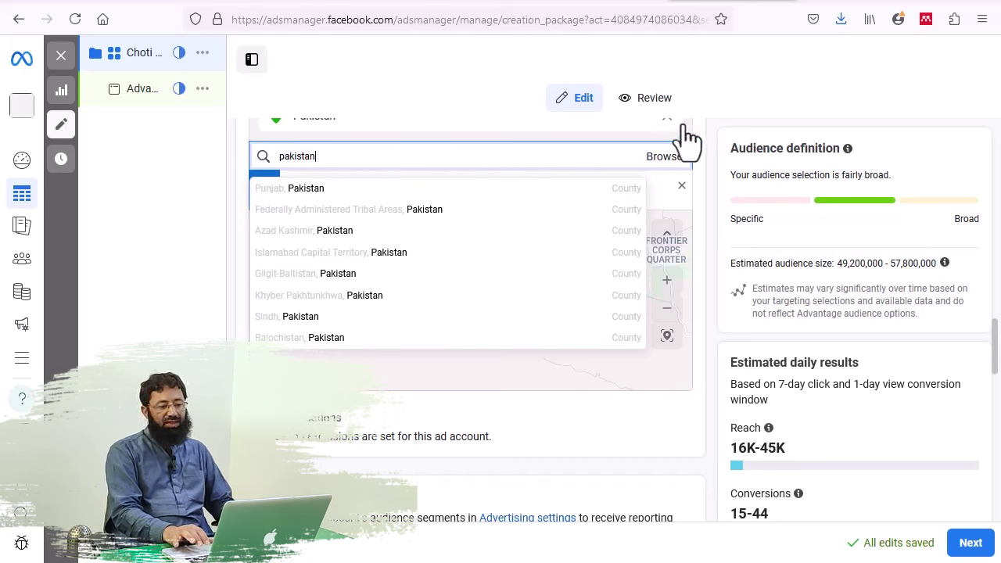
left_click(719, 110)
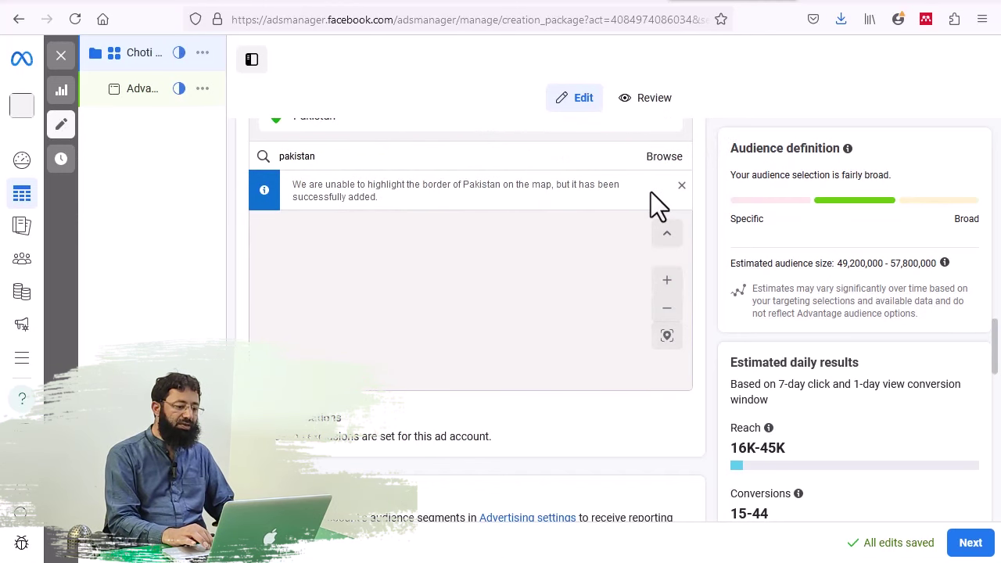
scroll(651, 192, "up", 3)
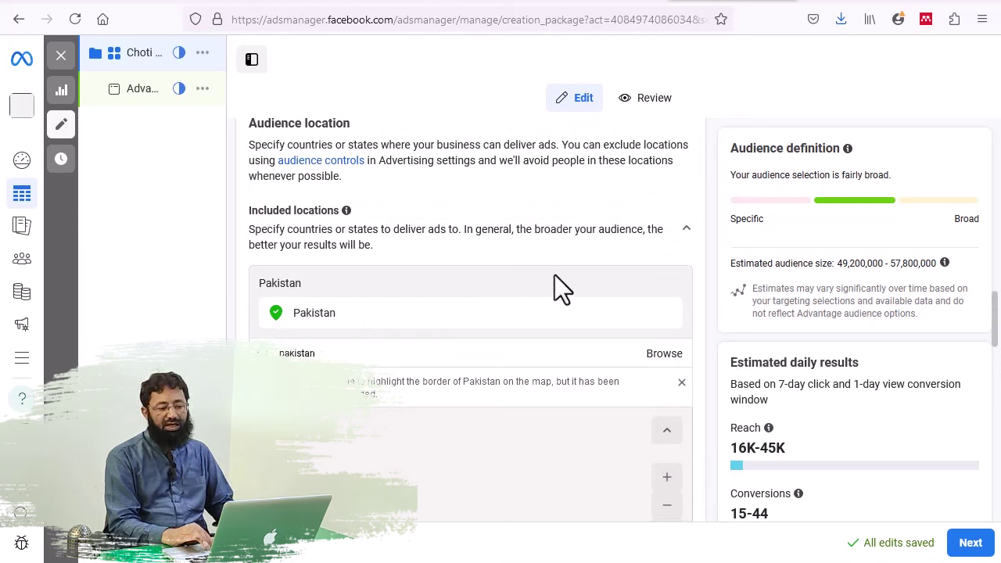
scroll(554, 274, "down", 2)
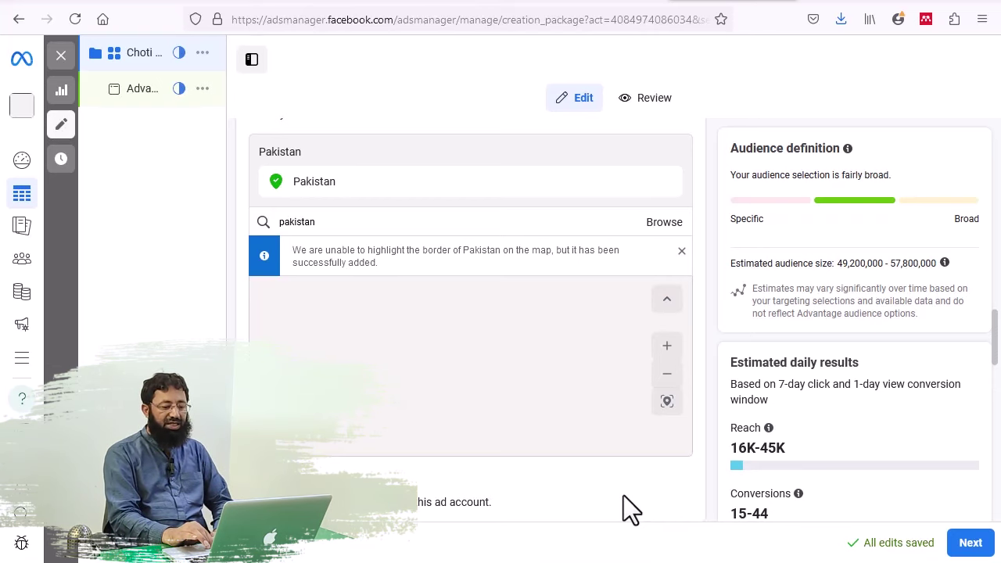
Step: Expand the Engaged audience and Existing customers segments under Reporting and review them
scroll(623, 495, "down", 3)
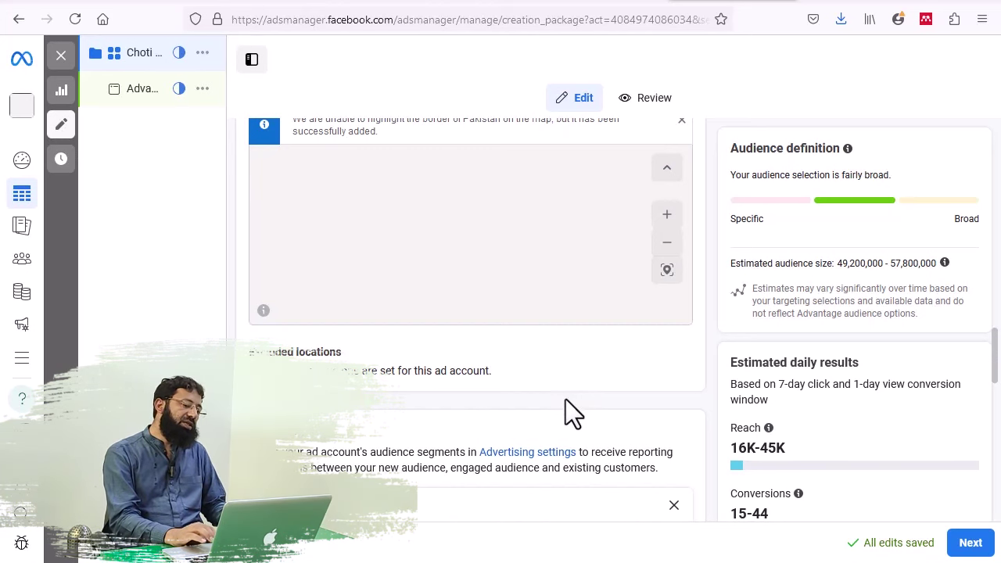
scroll(566, 405, "down", 3)
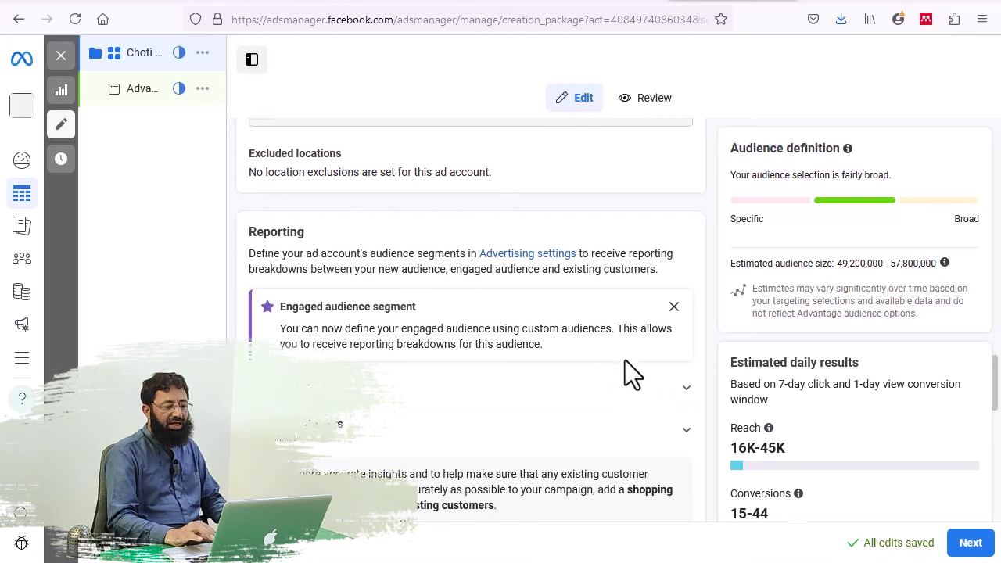
scroll(625, 359, "down", 1)
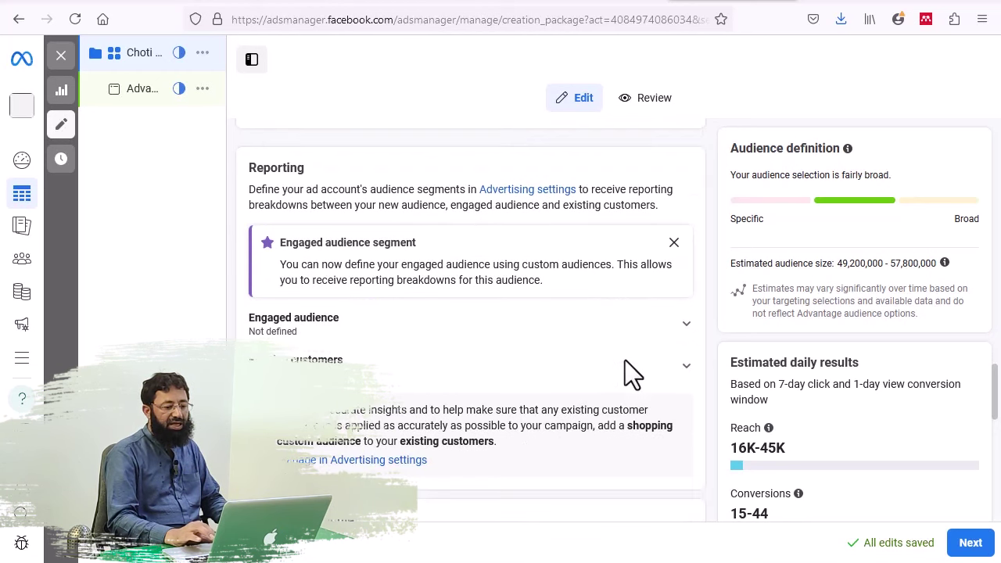
left_click(687, 327)
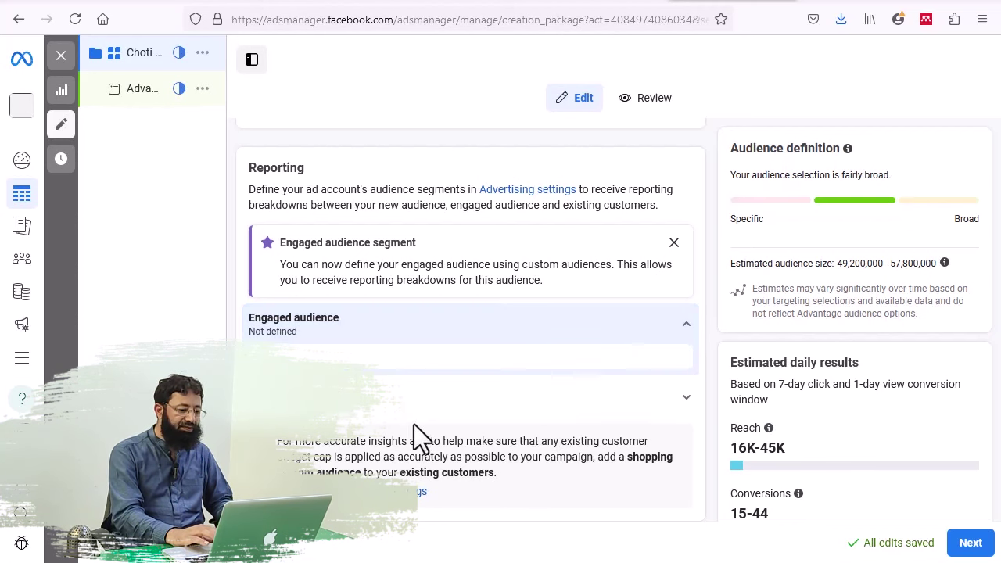
left_click(339, 421)
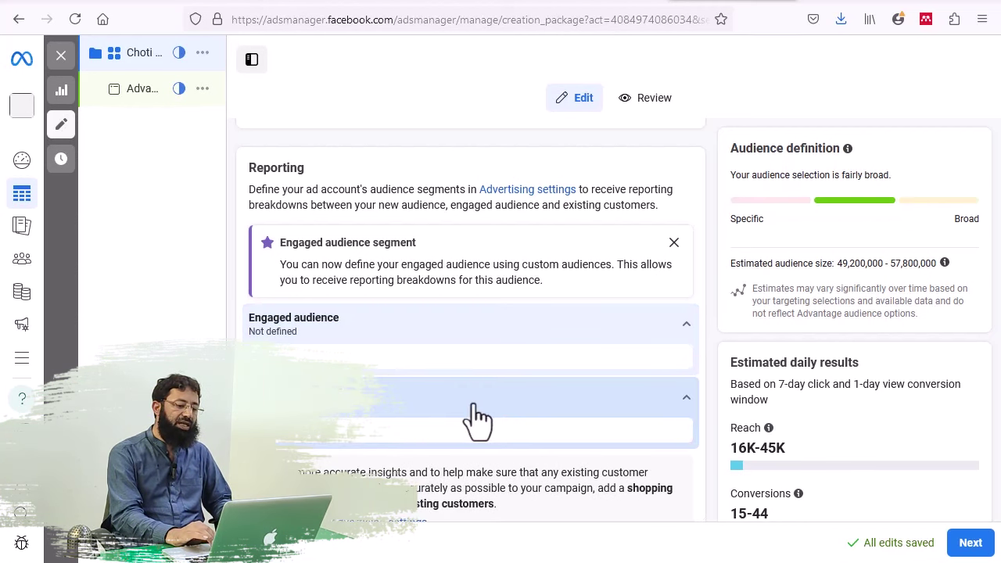
scroll(476, 417, "down", 3)
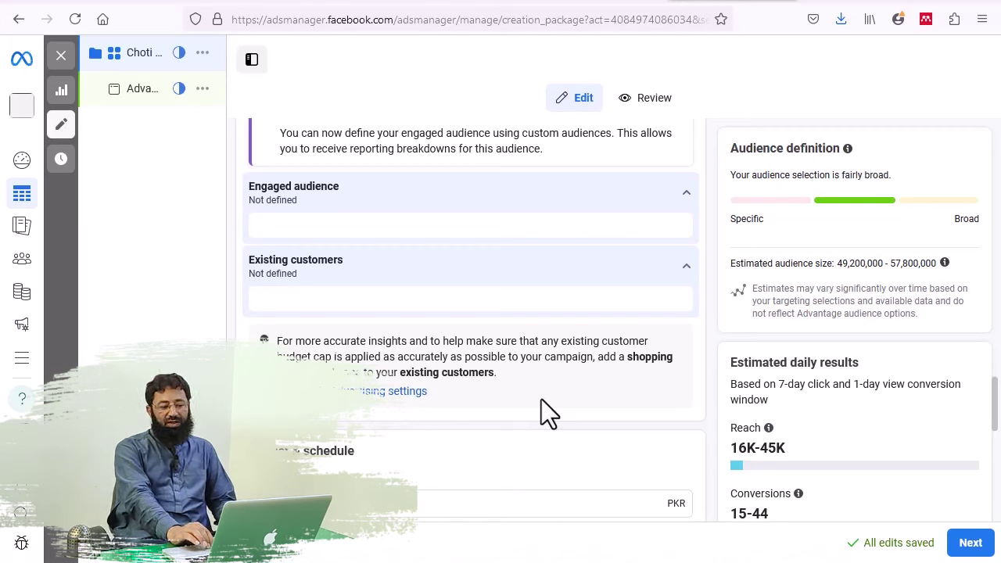
Step: Keep the budget type as daily and set the daily budget to 200 PKR
scroll(542, 399, "down", 3)
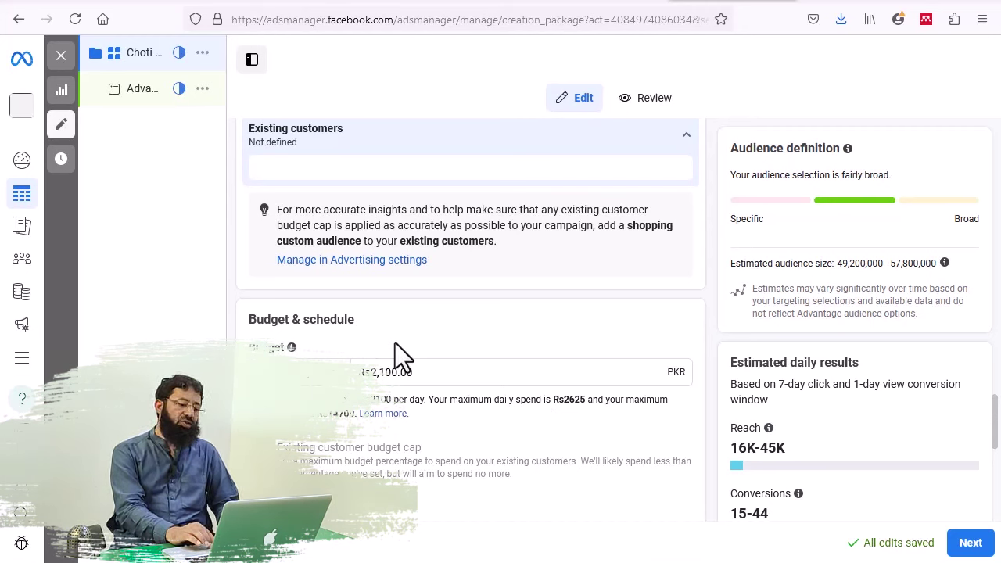
scroll(395, 344, "down", 3)
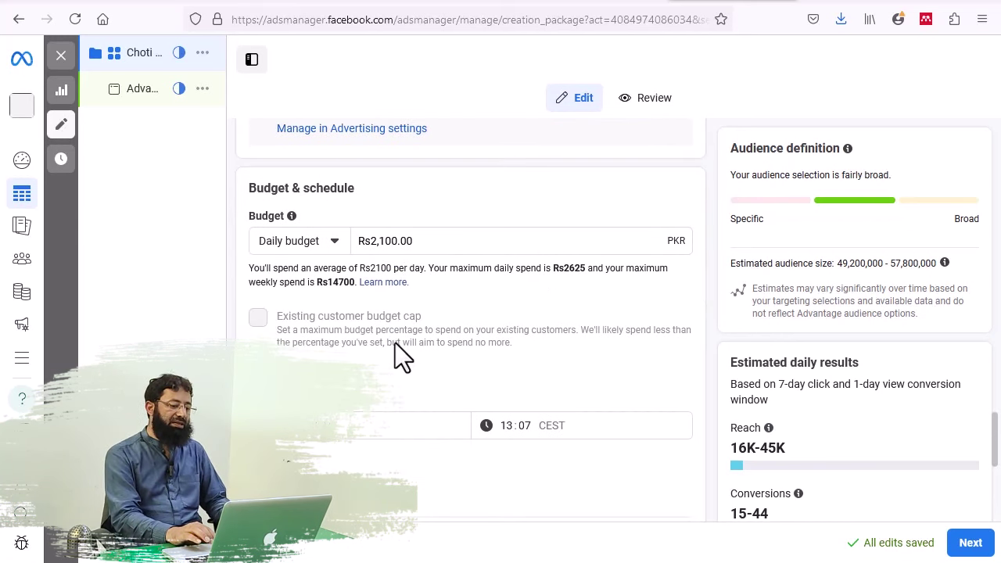
scroll(395, 358, "down", 1)
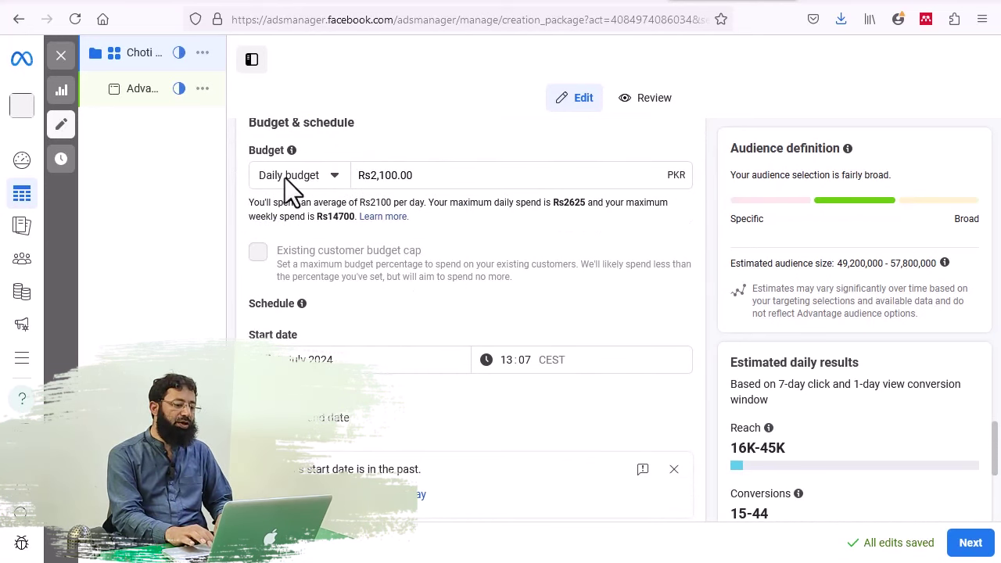
left_click(333, 176)
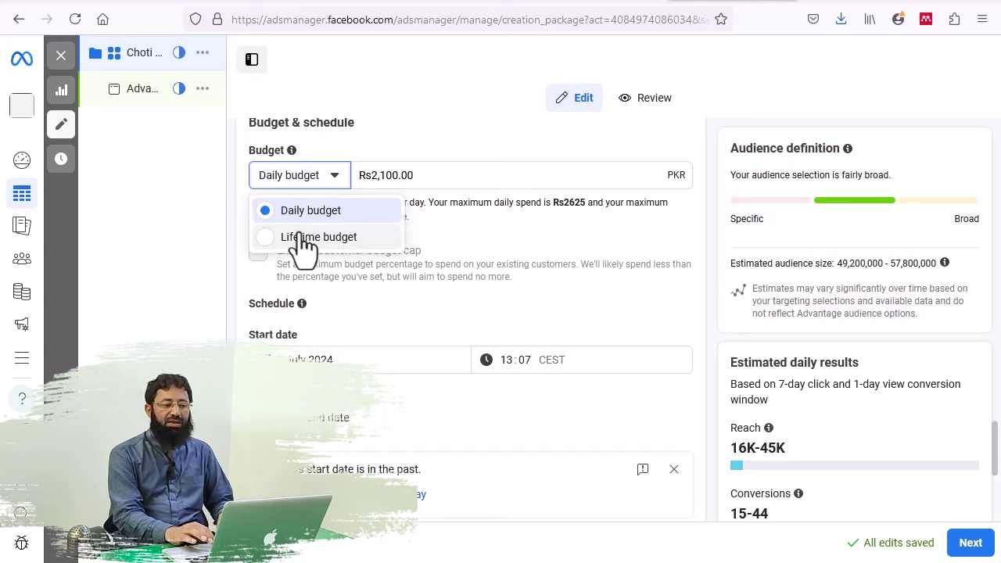
left_click(421, 175)
left_click_drag(421, 175, 357, 175)
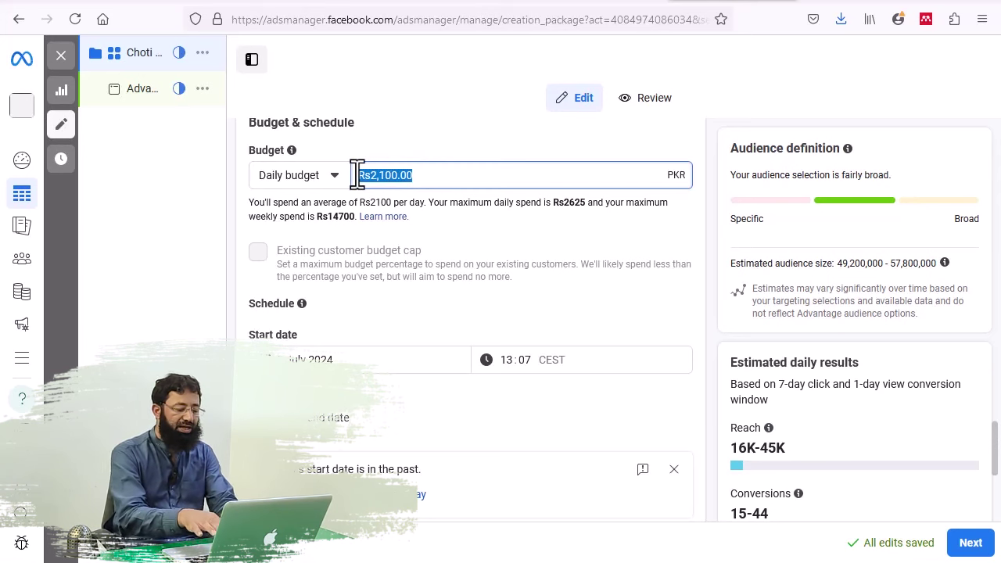
type("200")
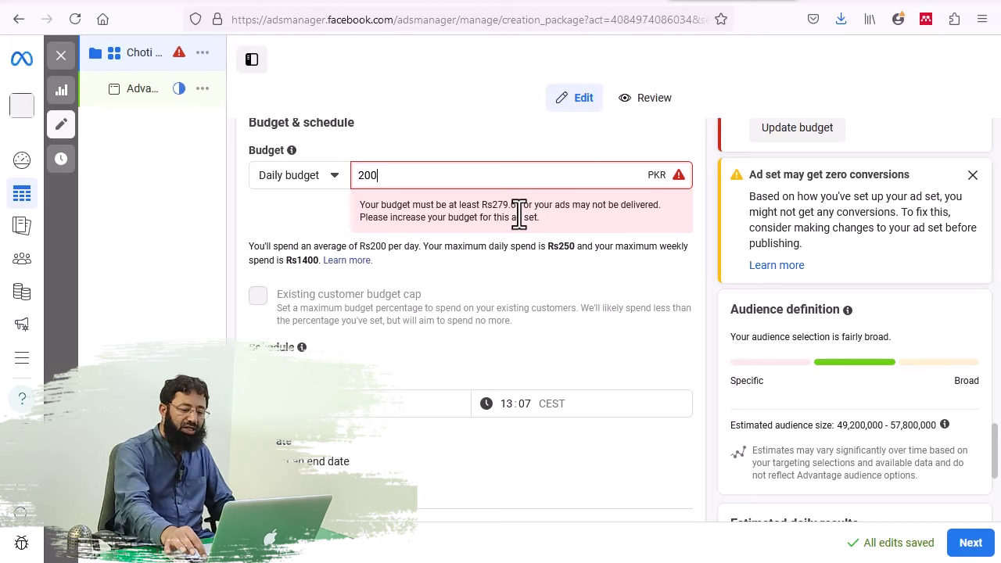
Step: Raise the daily budget to 300 PKR
key("BackSpace")
key("BackSpace")
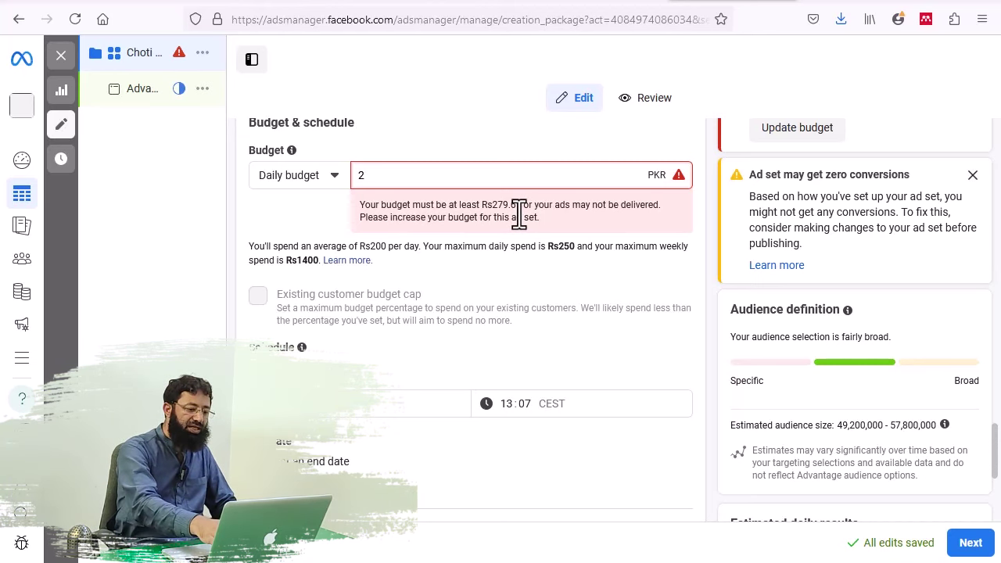
key("BackSpace")
type("300")
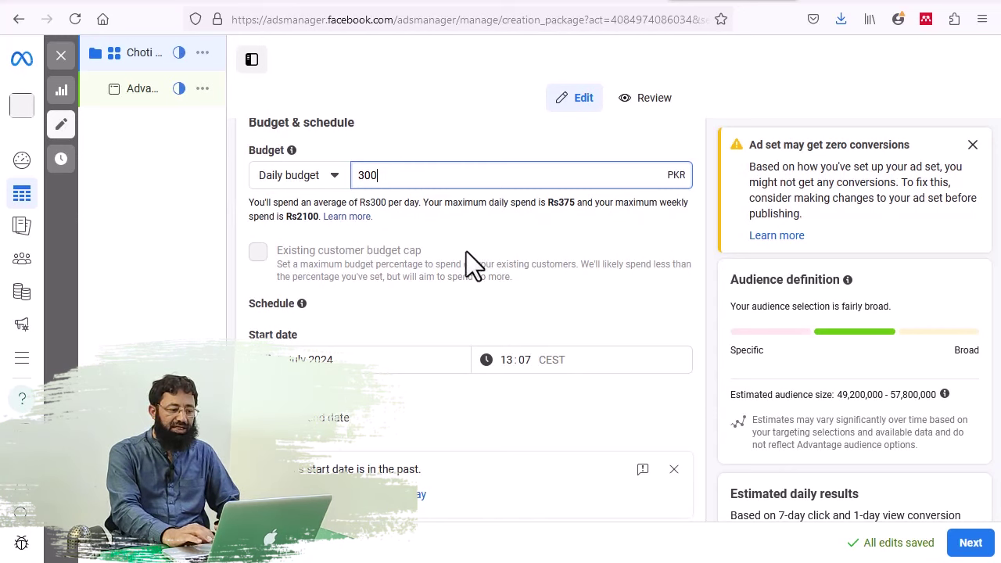
Step: Enable an end date for the schedule and set the start time to 13:17 CEST
scroll(437, 214, "down", 2)
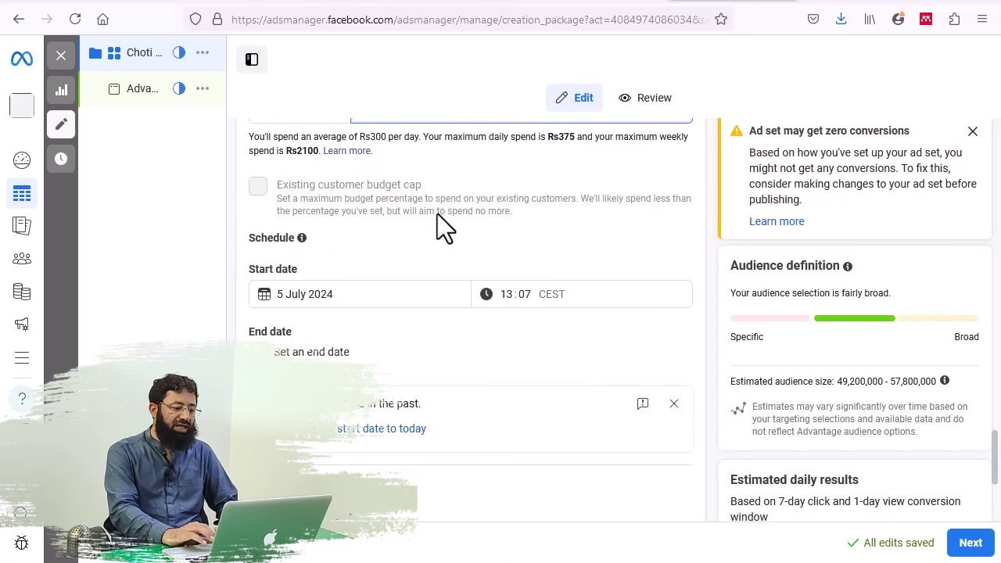
left_click(258, 352)
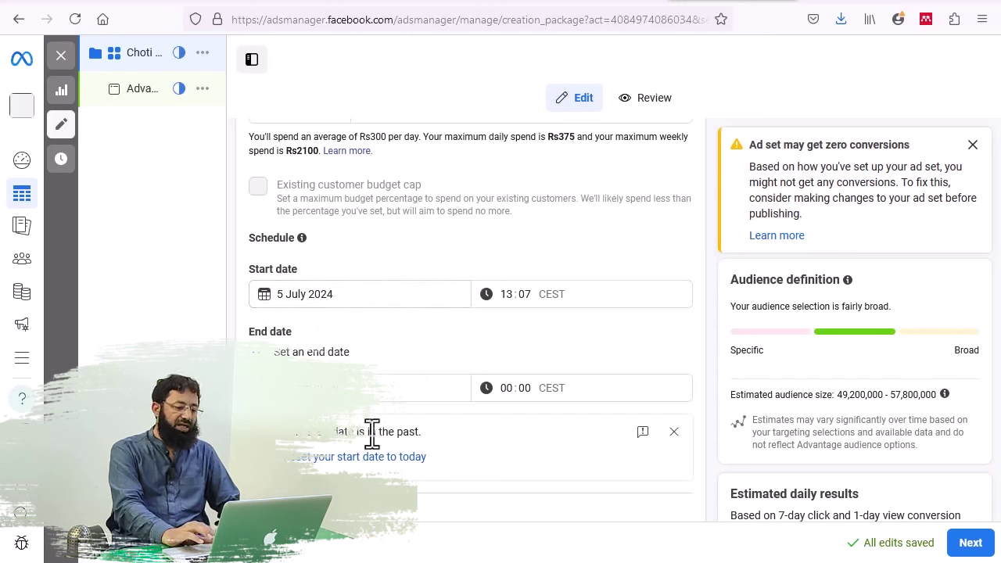
left_click(522, 296)
type("17")
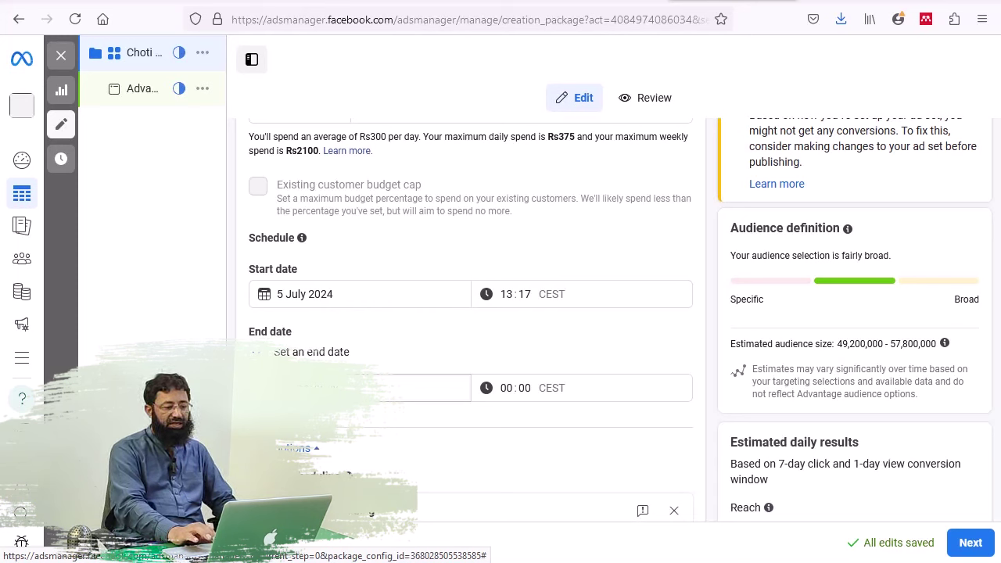
Step: Set the schedule's end date to 7 July 2024 and look over the budget scheduling options
left_click(350, 383)
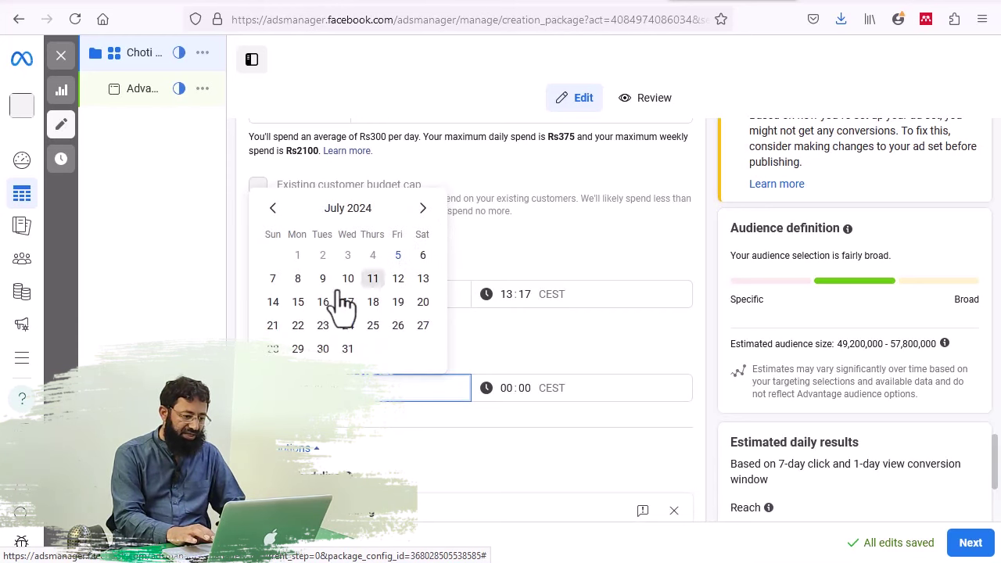
left_click(273, 280)
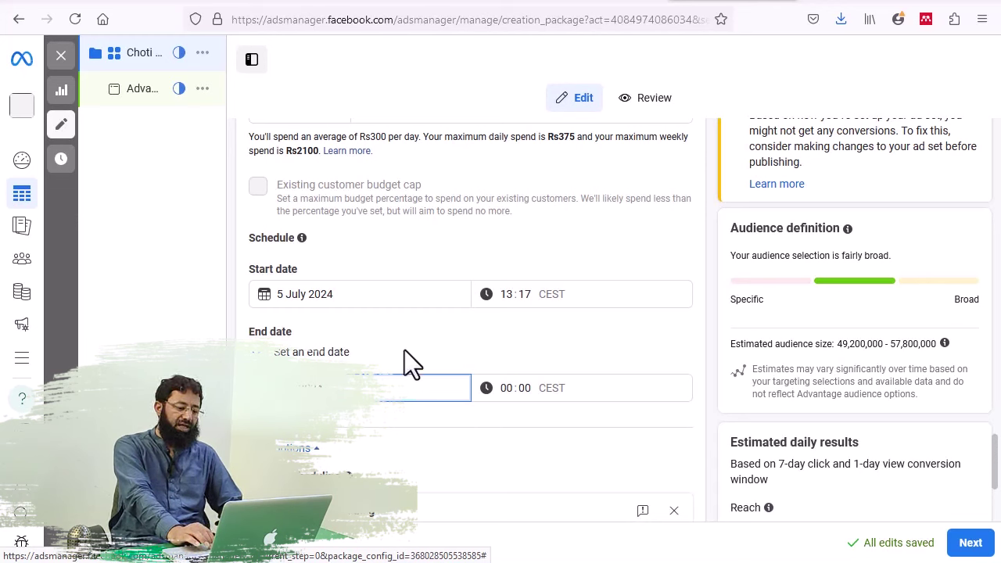
scroll(404, 350, "down", 3)
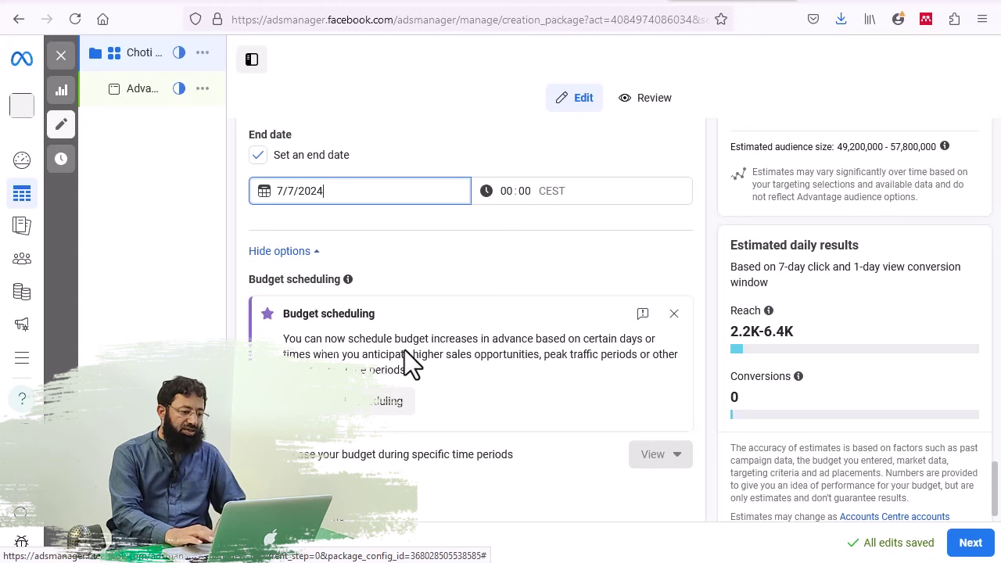
scroll(500, 266, "up", 3)
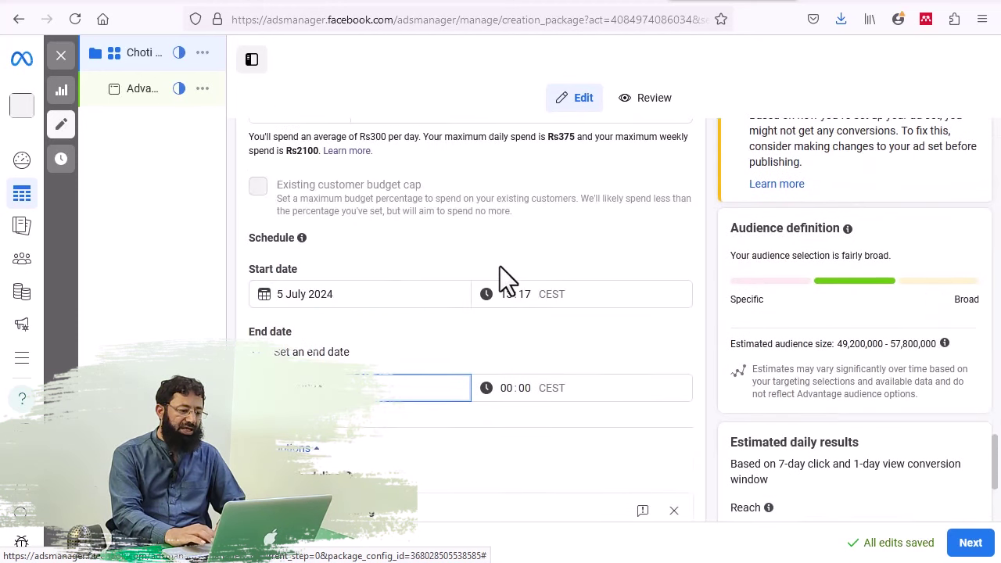
Step: Change the budget type to Lifetime budget and set its amount to 2000 PKR
scroll(385, 275, "up", 1)
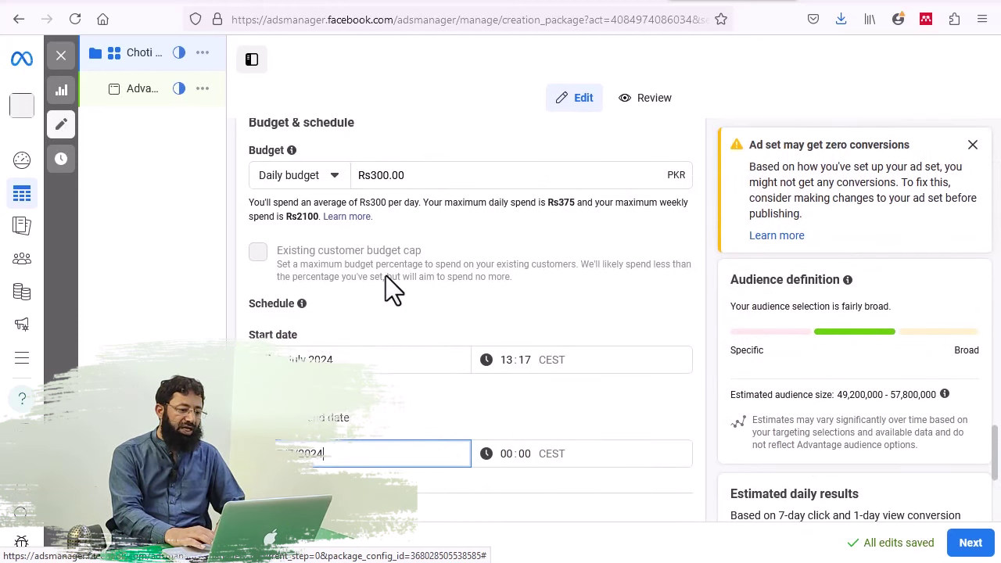
left_click(335, 177)
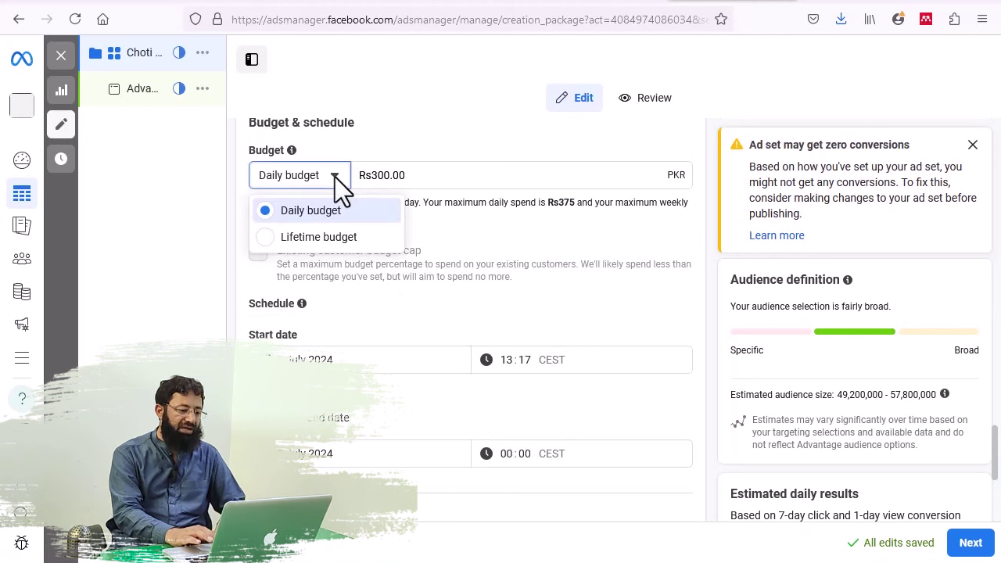
left_click(305, 237)
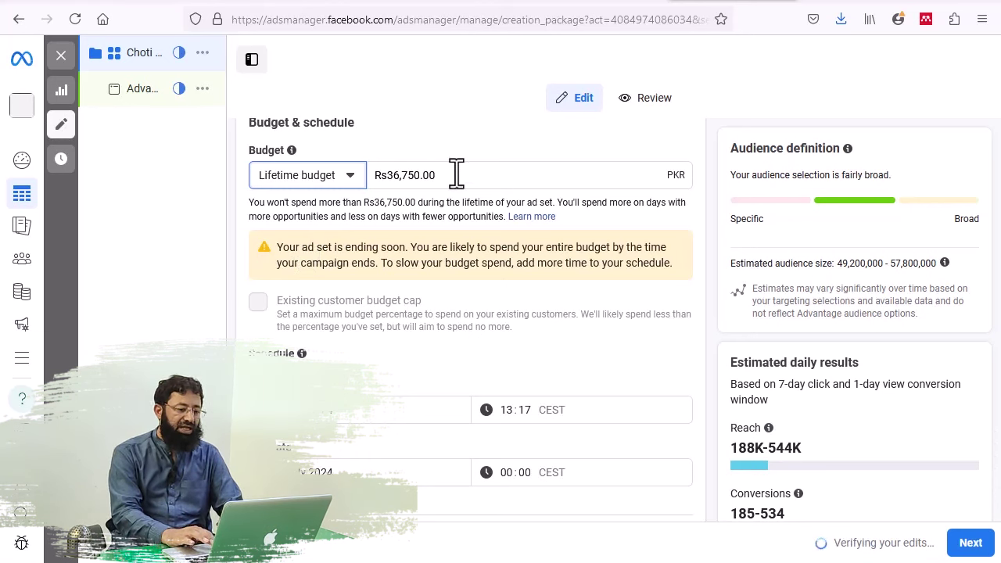
left_click_drag(457, 174, 364, 176)
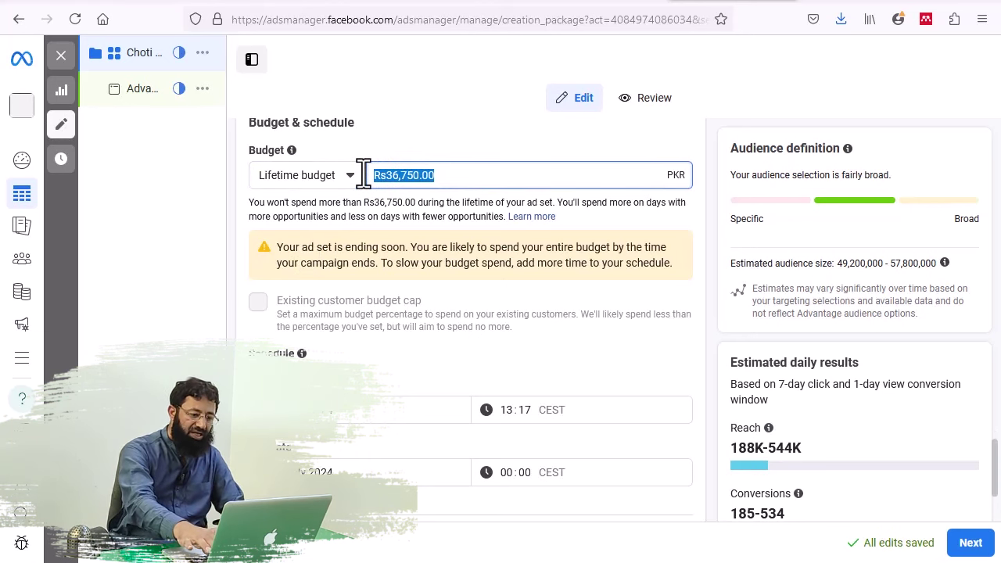
type("200")
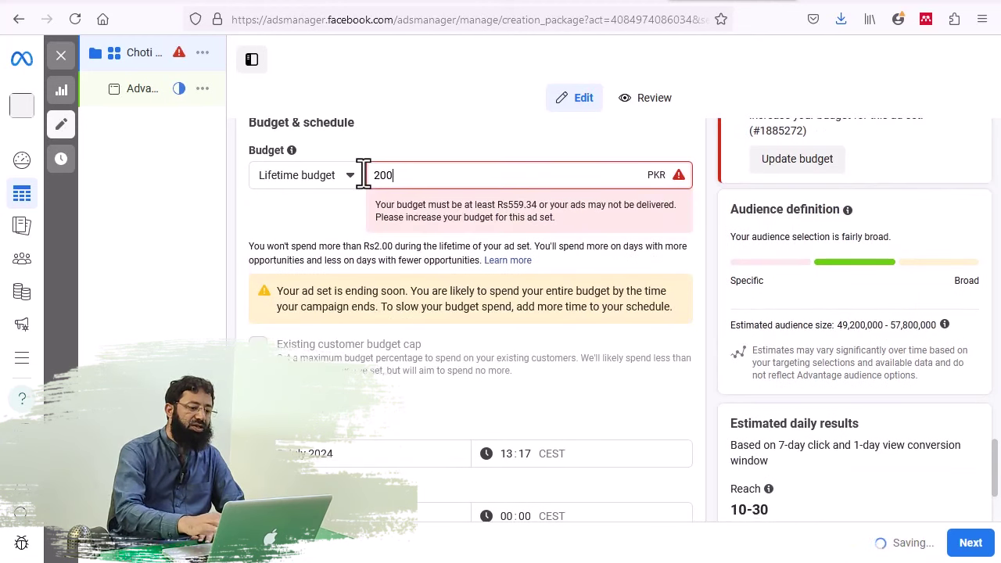
type("0")
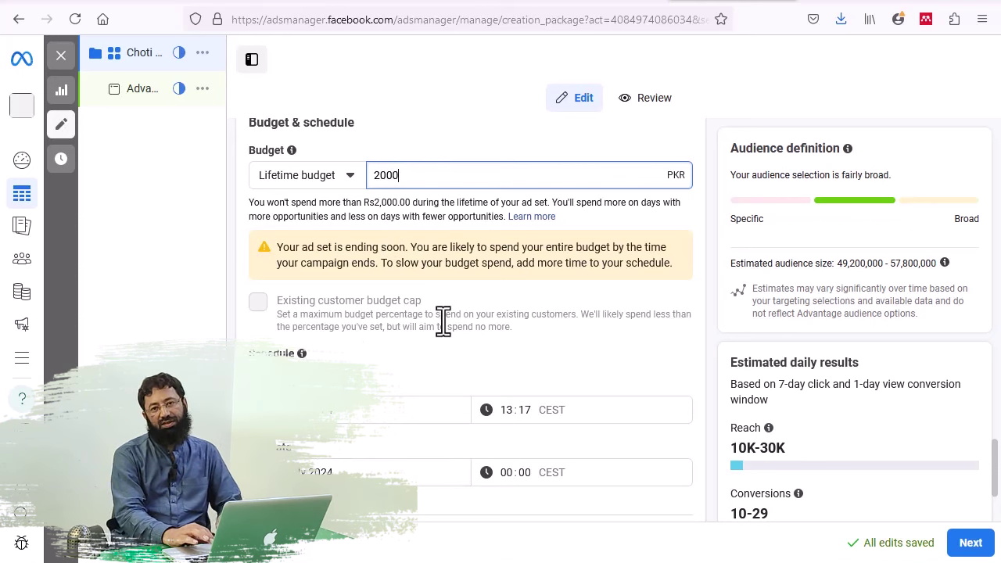
mouse_move(444, 320)
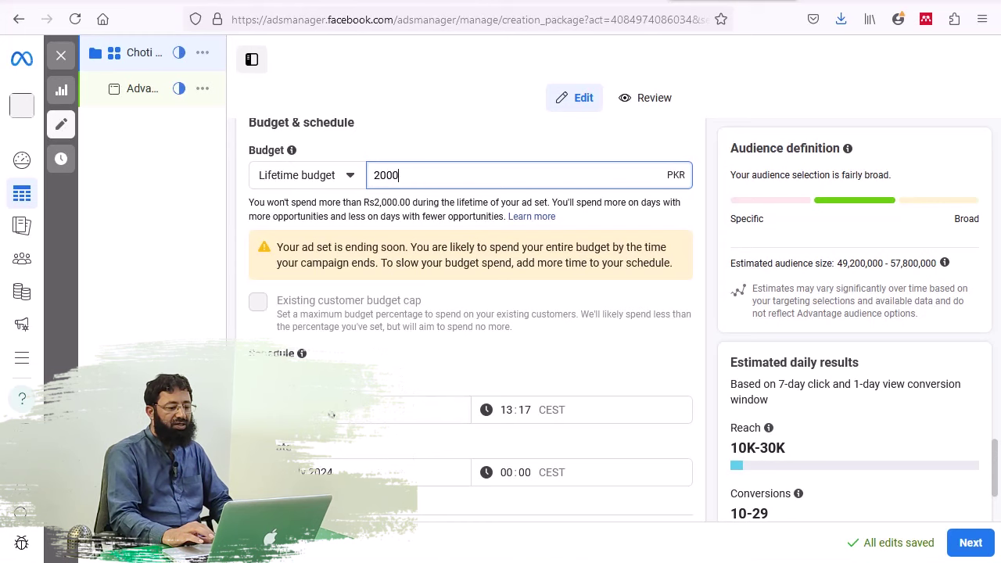
key("Tab")
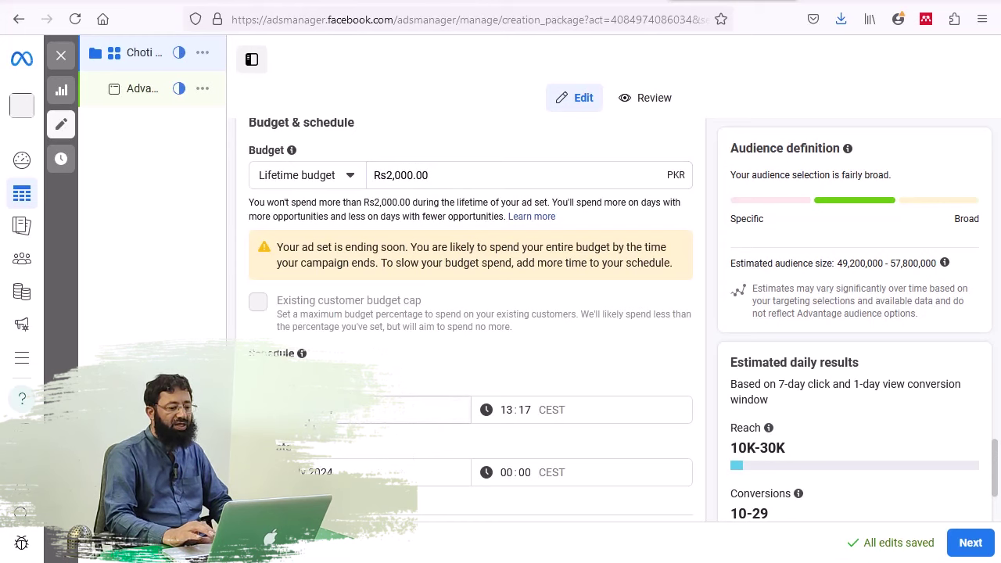
Step: Keep the start date of 5 July 2024 and set the start time to 14:17 CEST
left_click(316, 414)
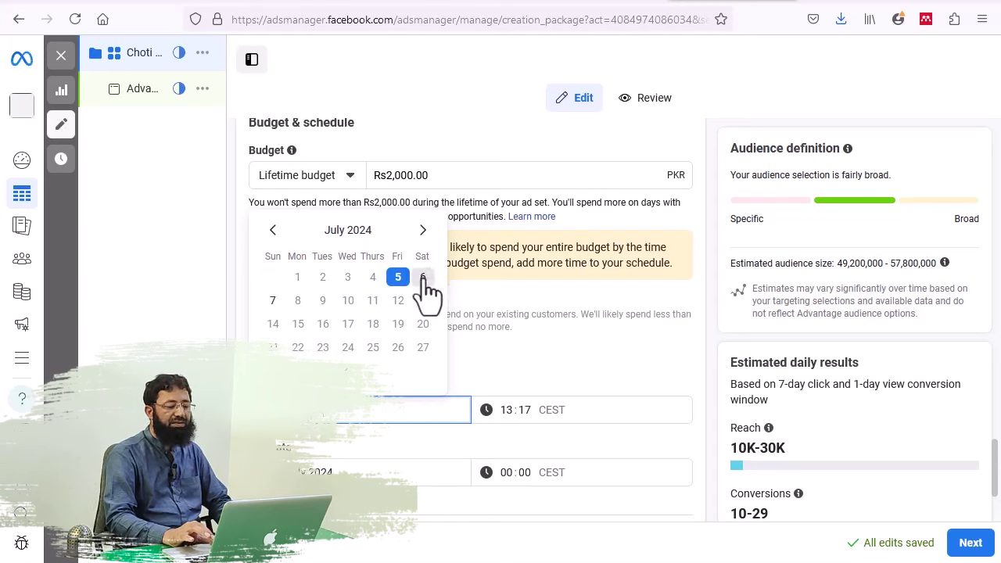
left_click(552, 413)
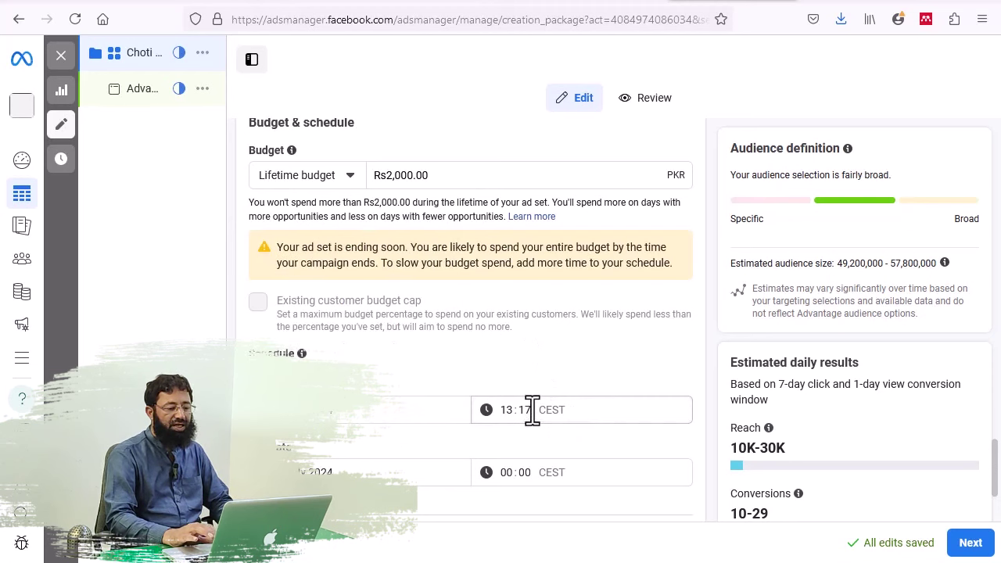
left_click(531, 410)
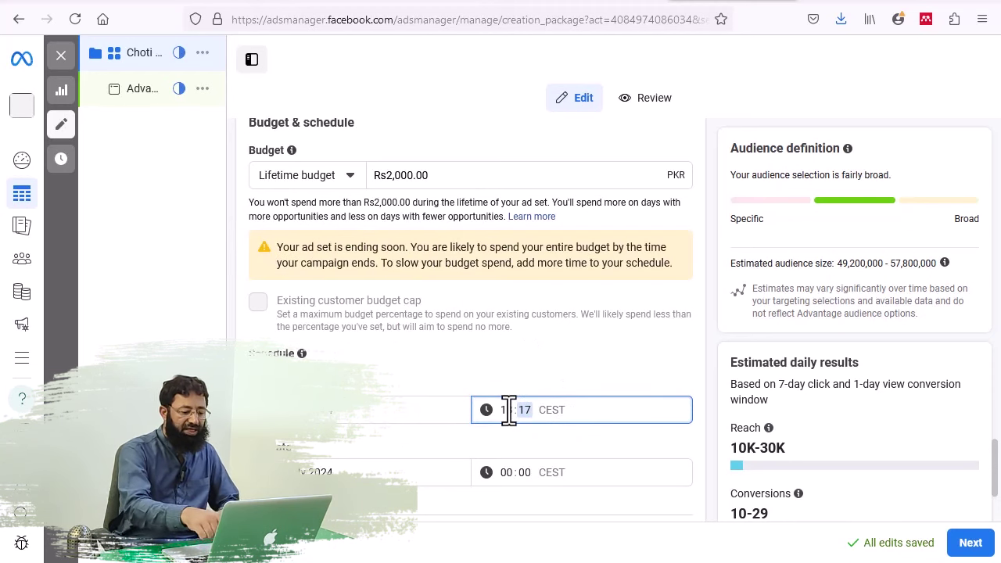
left_click(507, 410)
type("0")
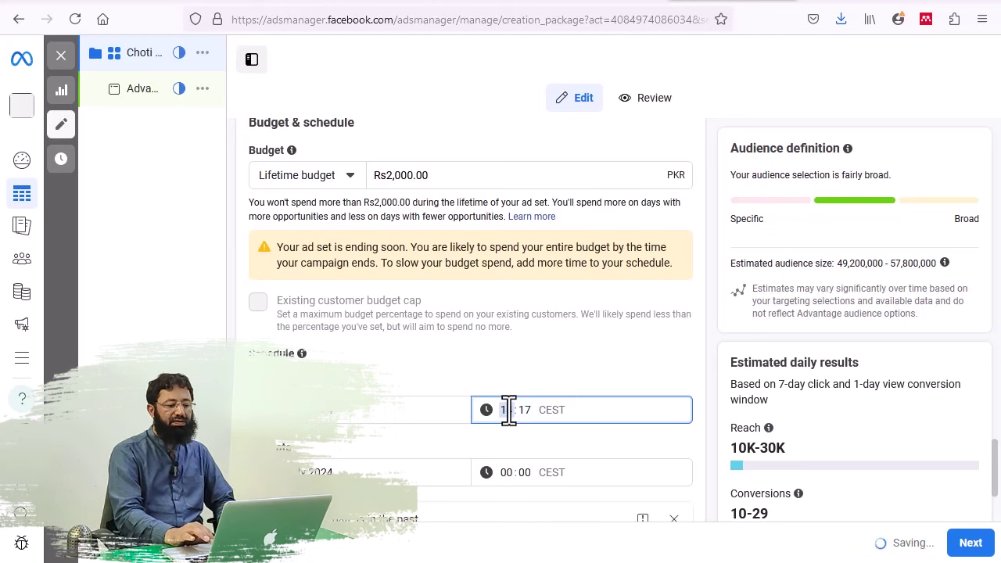
type("14")
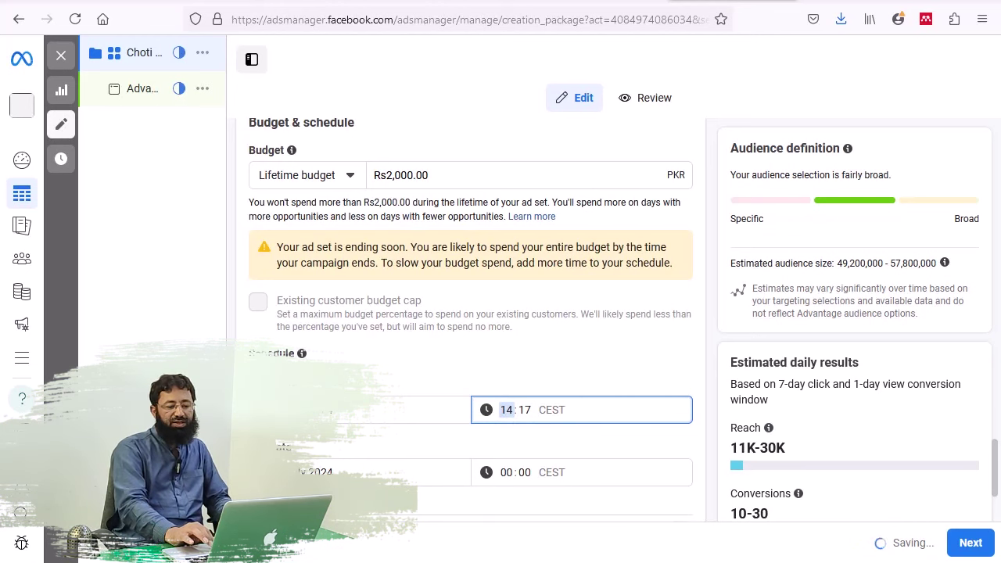
left_click(527, 439)
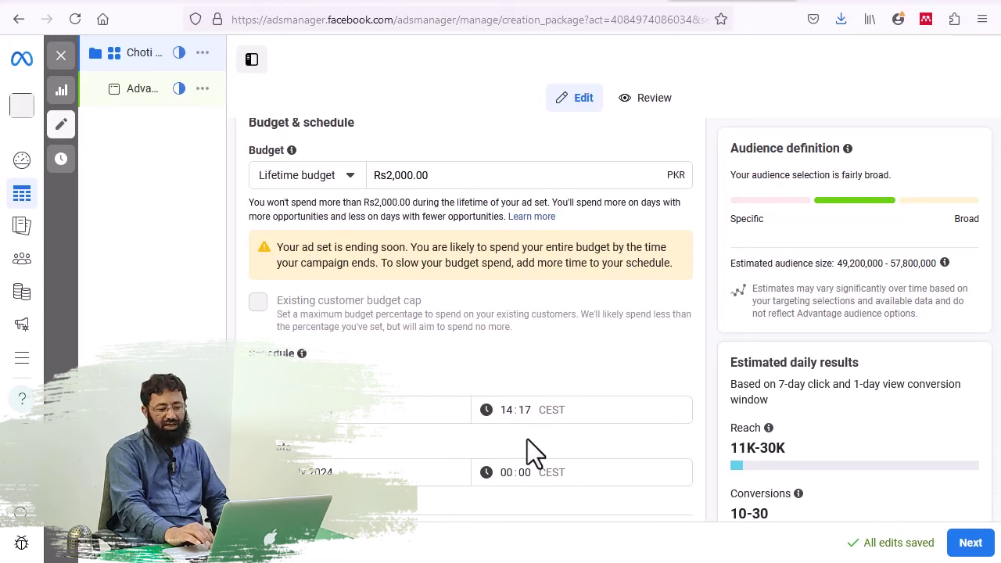
Step: Set the schedule's end date to 8 July 2024 and review the budget and schedule settings
scroll(527, 439, "down", 3)
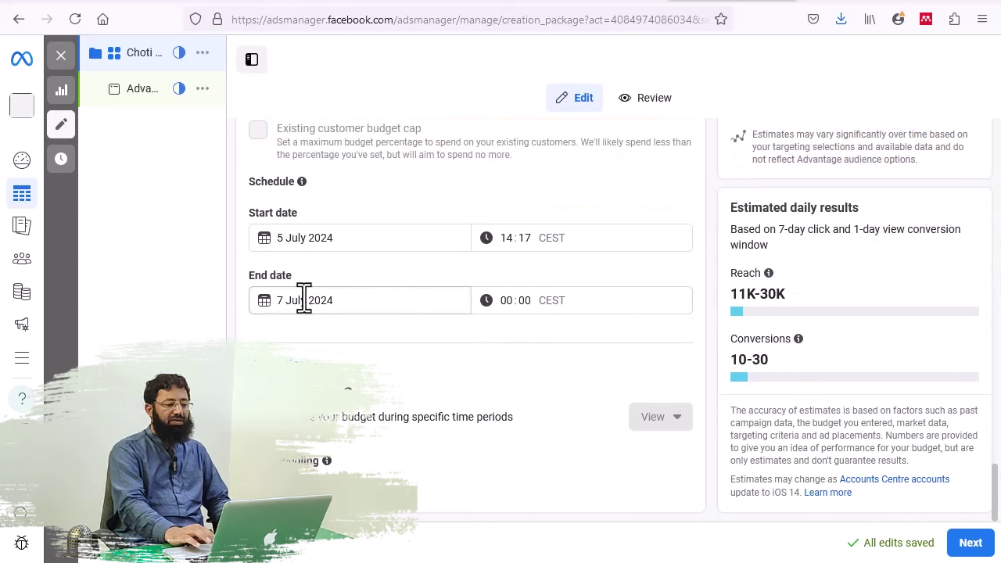
left_click(295, 300)
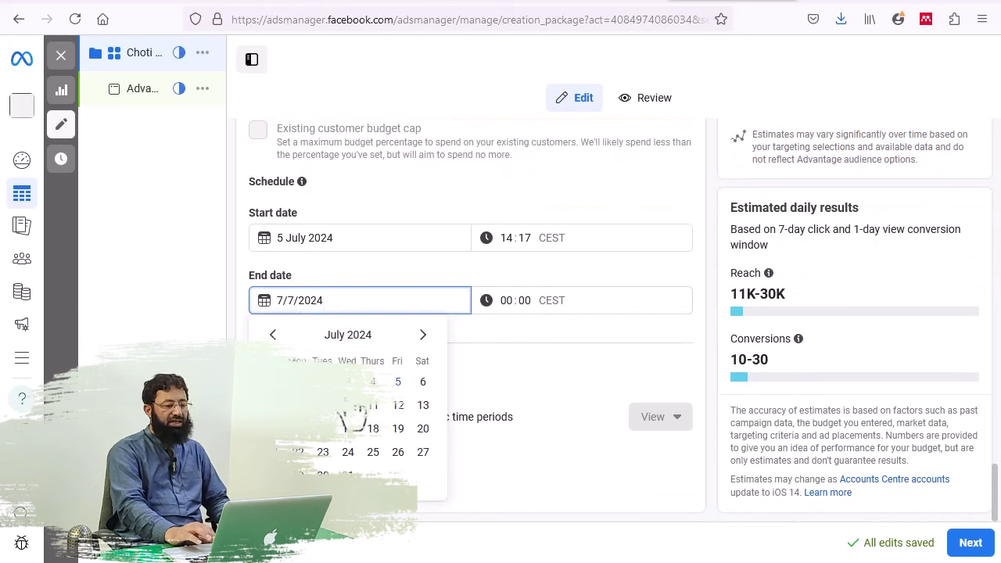
left_click(298, 405)
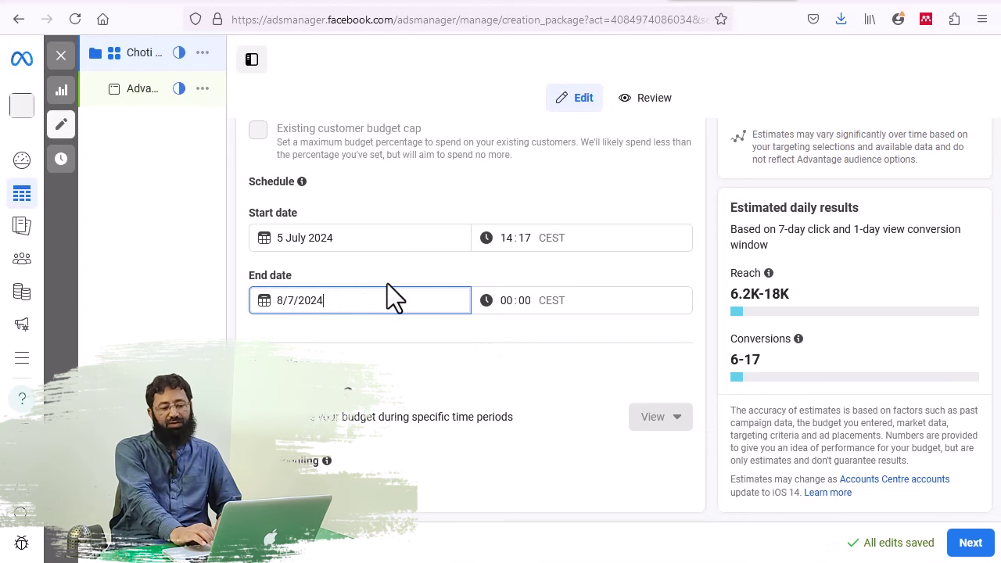
scroll(387, 283, "up", 2)
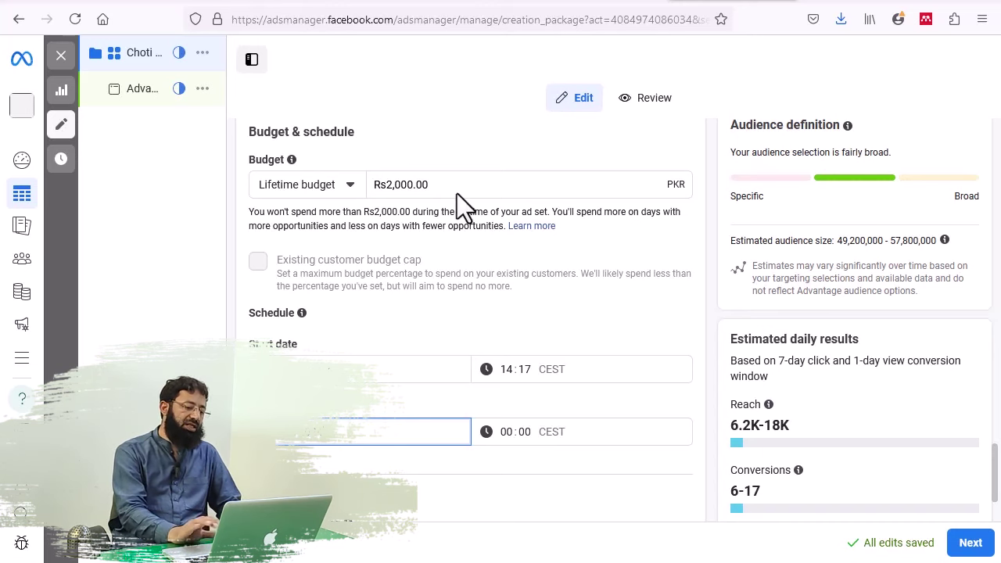
left_click(485, 318)
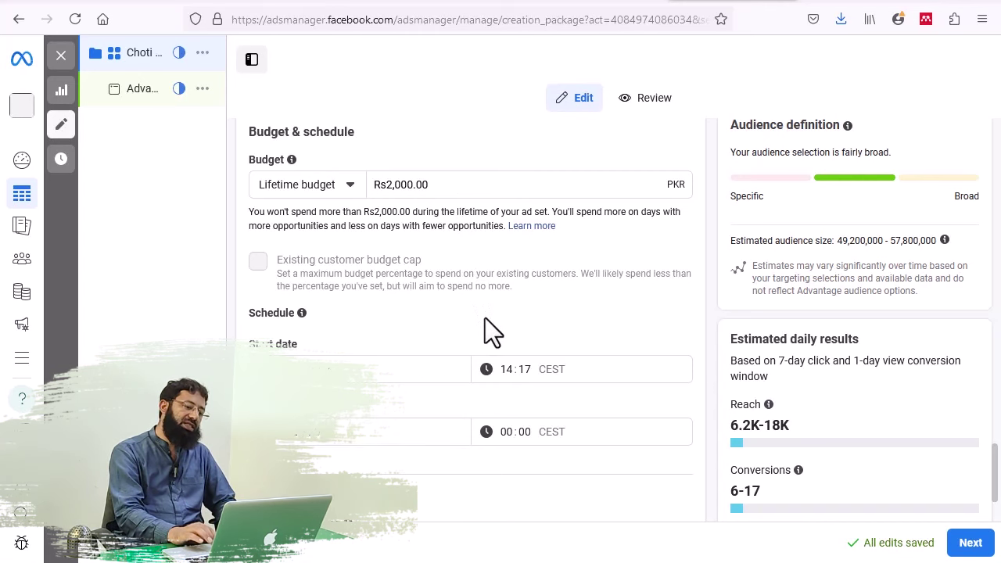
scroll(485, 317, "down", 2)
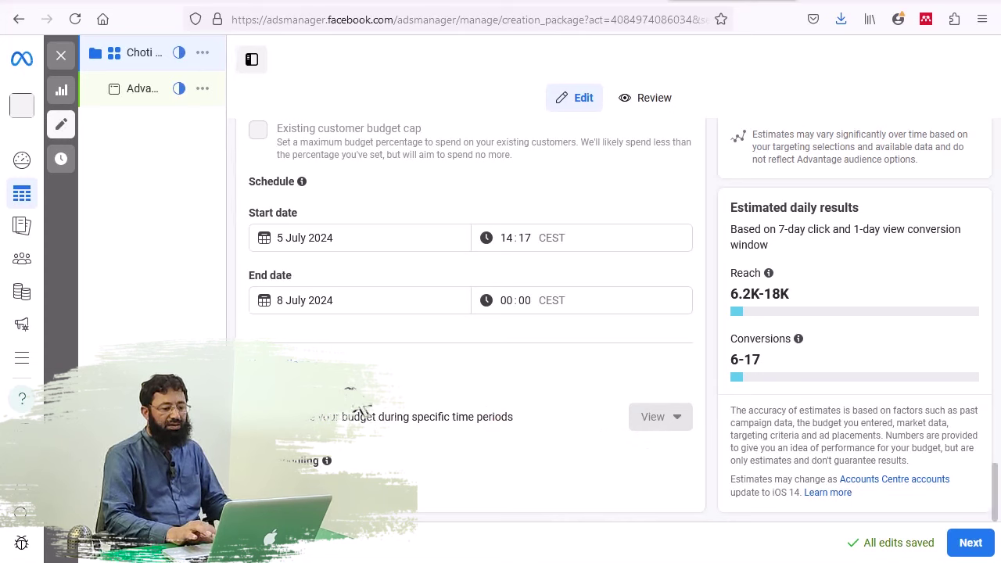
Step: Try running ads on a schedule in the viewer's time zone, look over the weekly hours grid, and turn the option off again
mouse_move(357, 415)
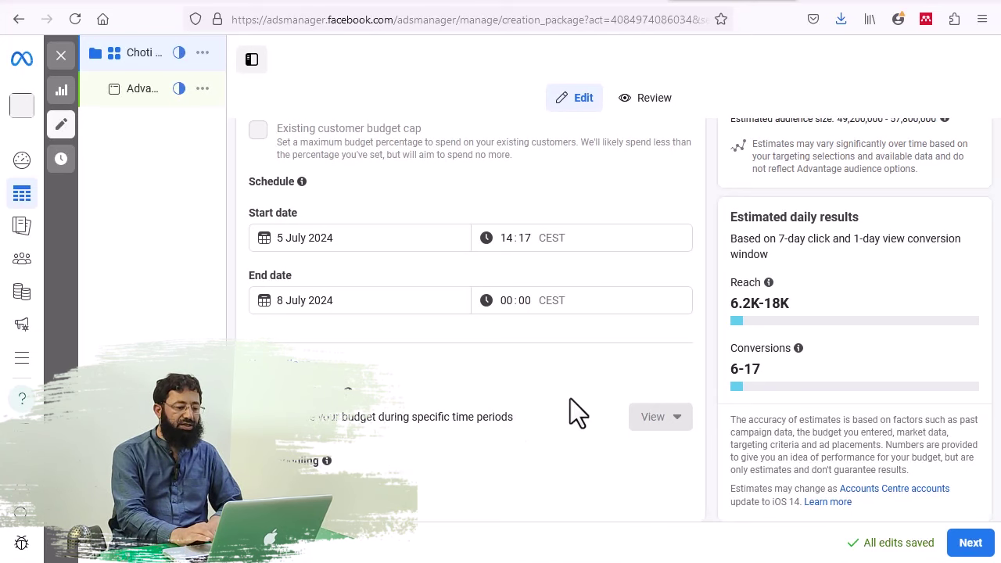
scroll(545, 370, "down", 1)
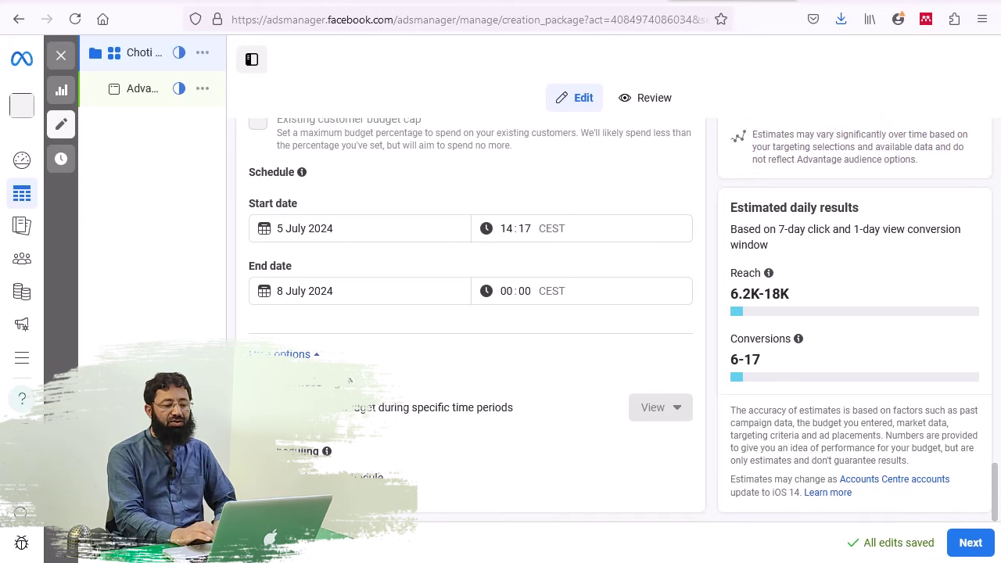
scroll(559, 436, "down", 4)
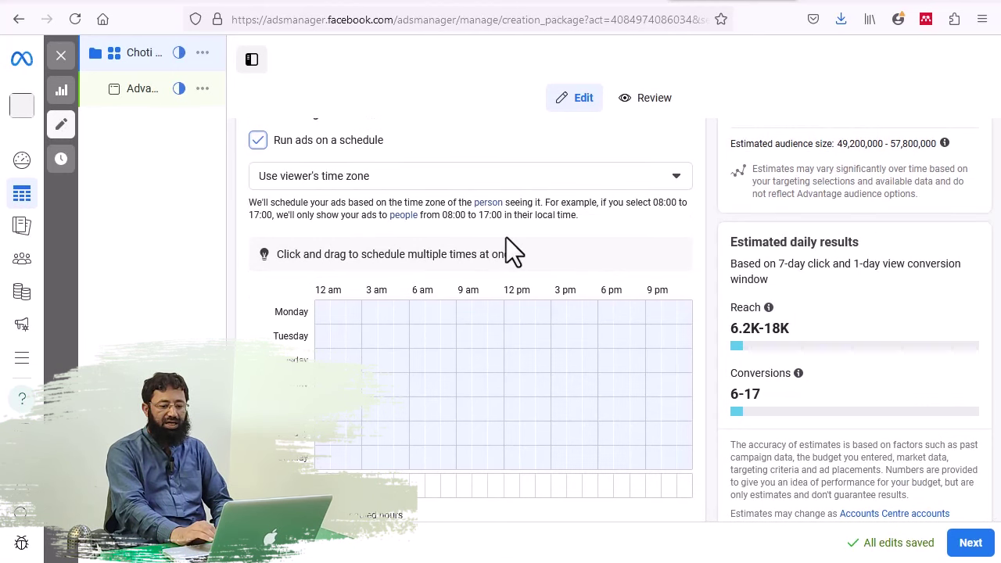
scroll(506, 237, "down", 1)
scroll(506, 237, "up", 5)
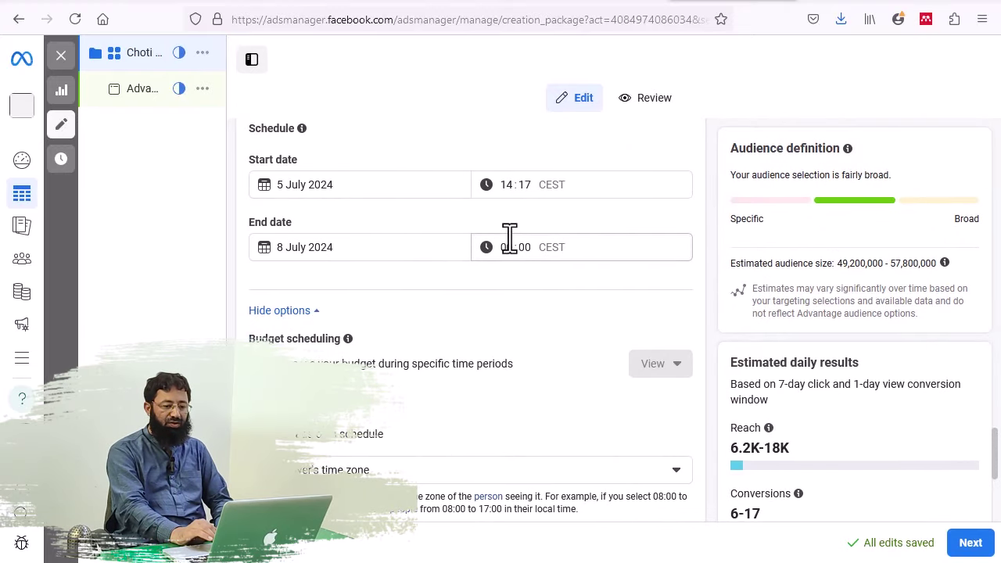
scroll(509, 237, "down", 5)
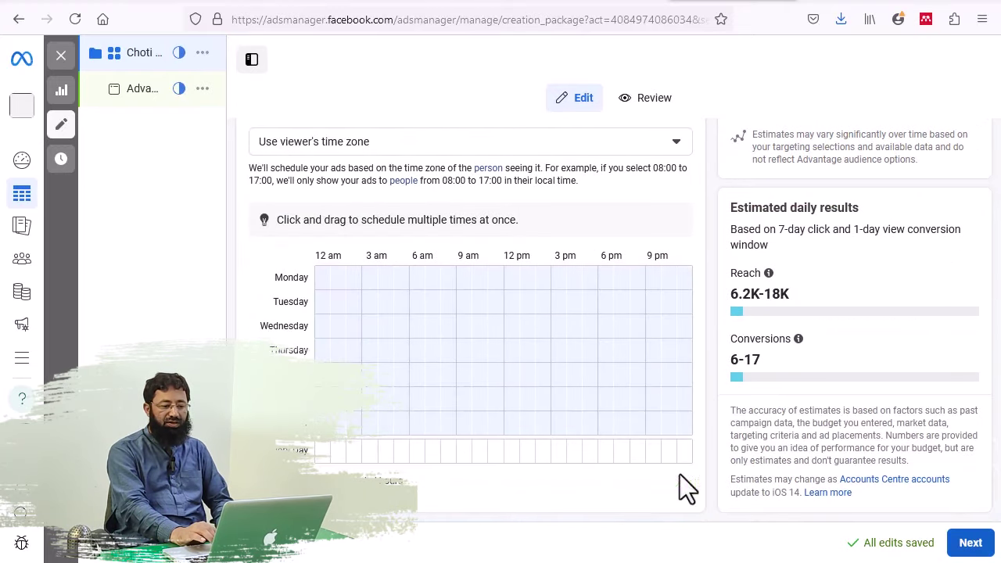
scroll(734, 416, "up", 2)
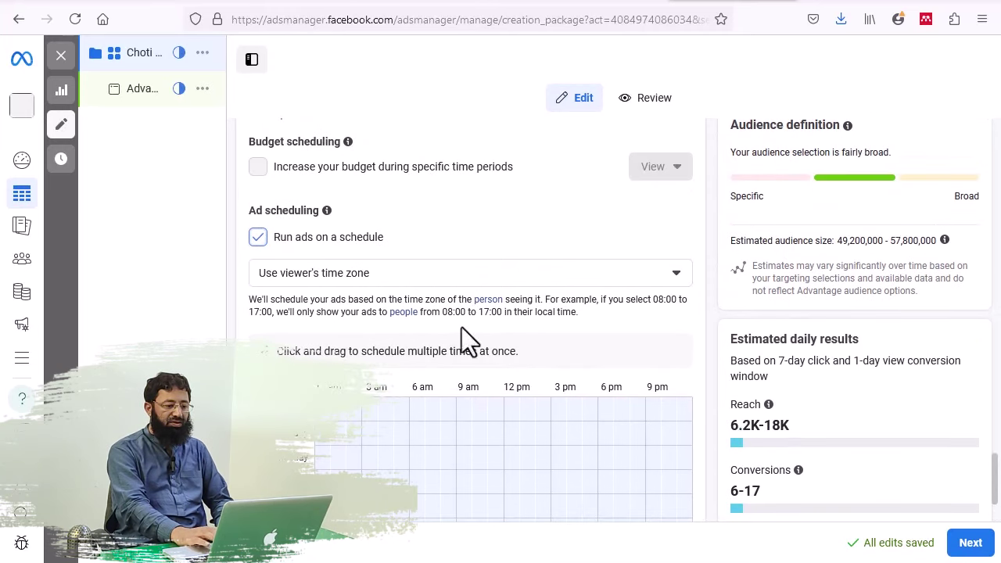
left_click(258, 237)
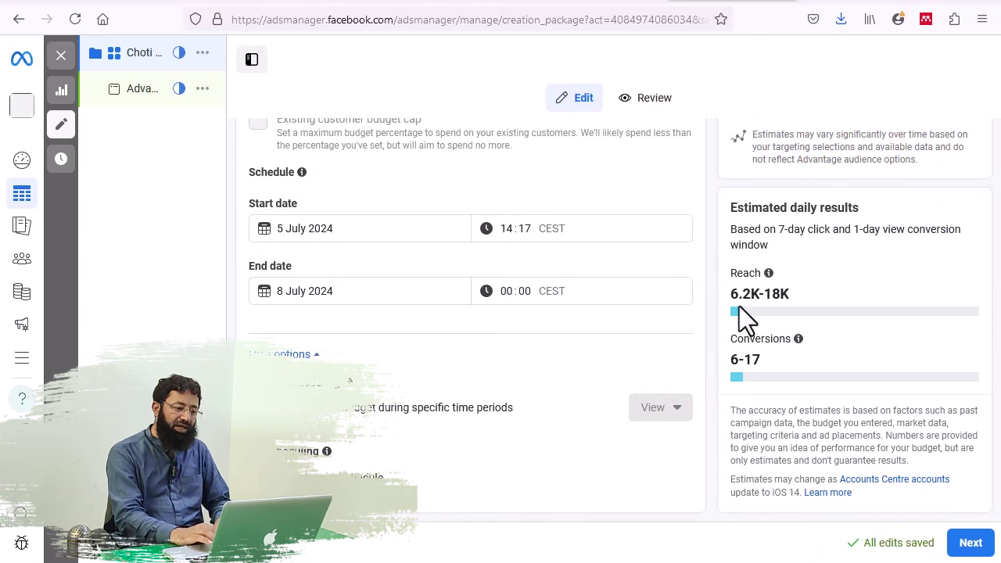
Step: Set the lifetime budget to 1,400 PKR and check the estimated daily reach and conversions
scroll(456, 320, "up", 5)
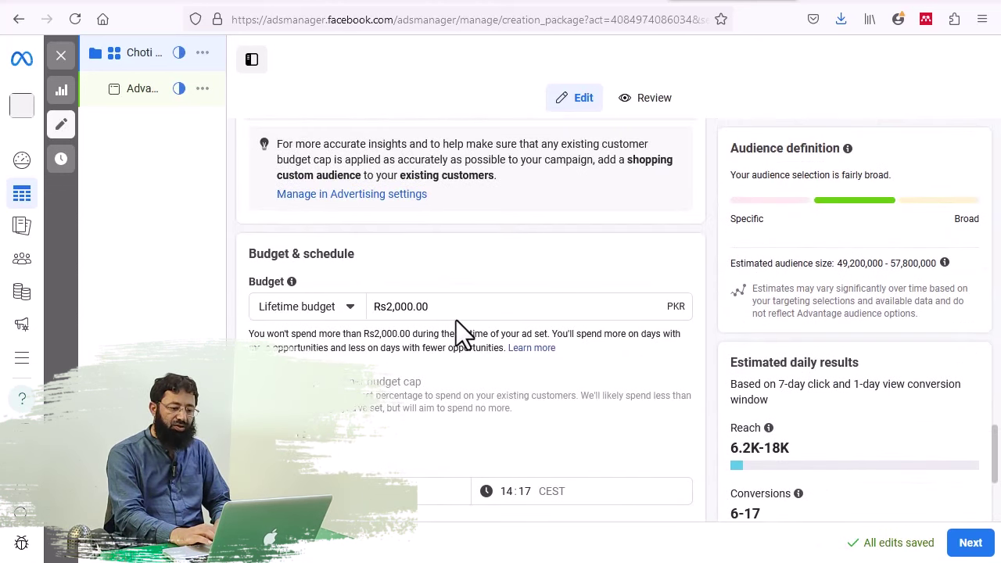
scroll(382, 428, "down", 3)
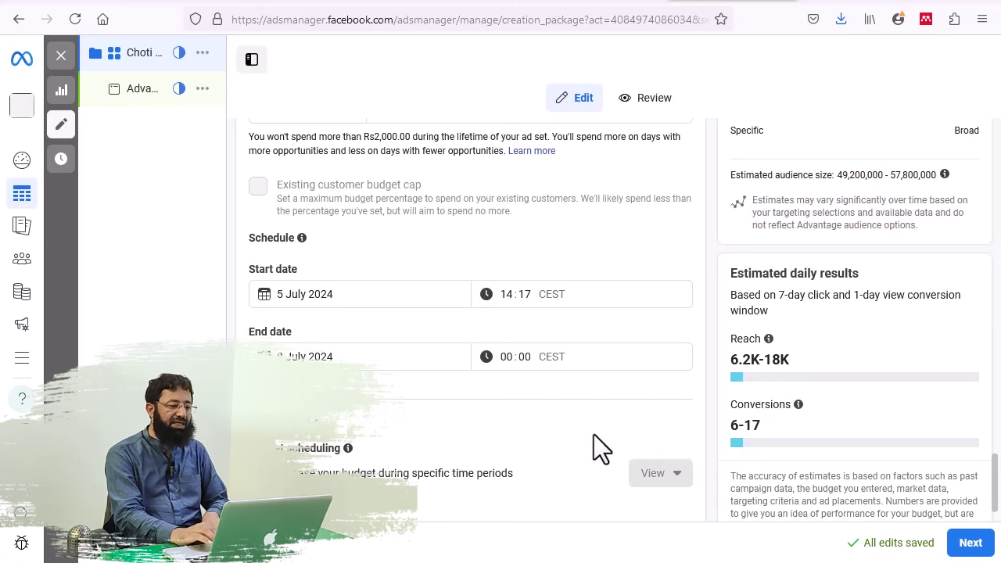
scroll(593, 434, "up", 3)
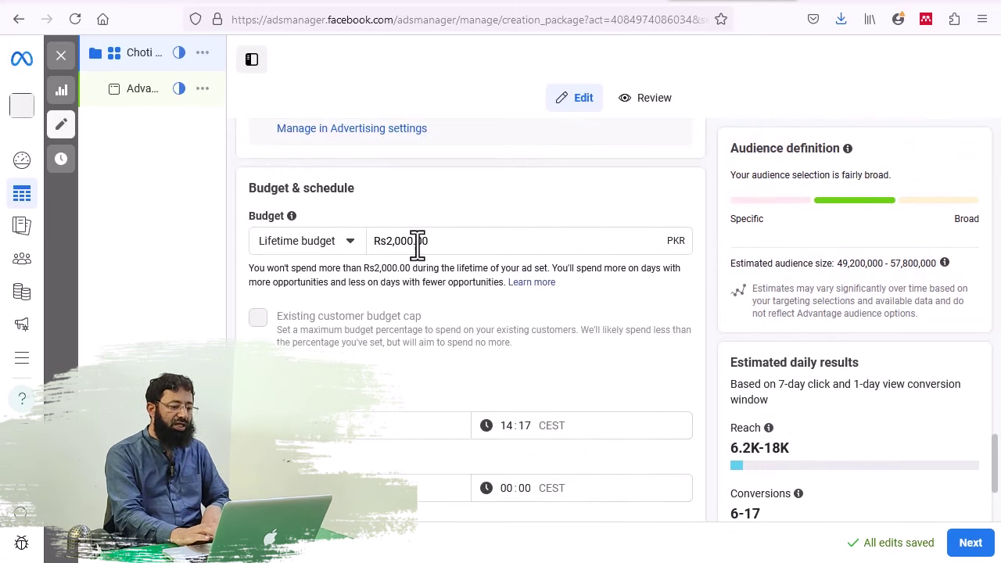
left_click(415, 243)
key("BackSpace")
key("BackSpace")
key("BackSpace")
key("BackSpace")
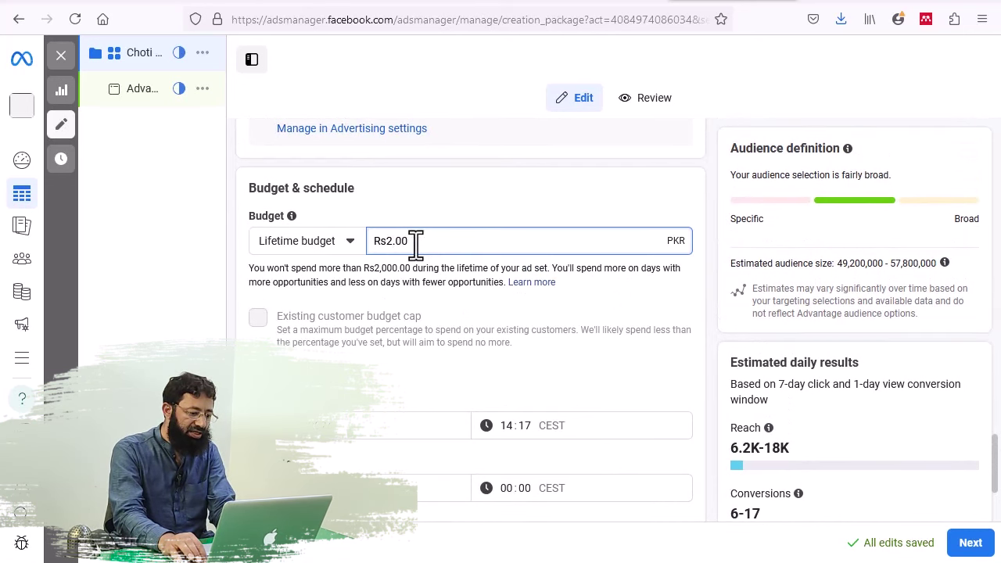
key("BackSpace")
type("14")
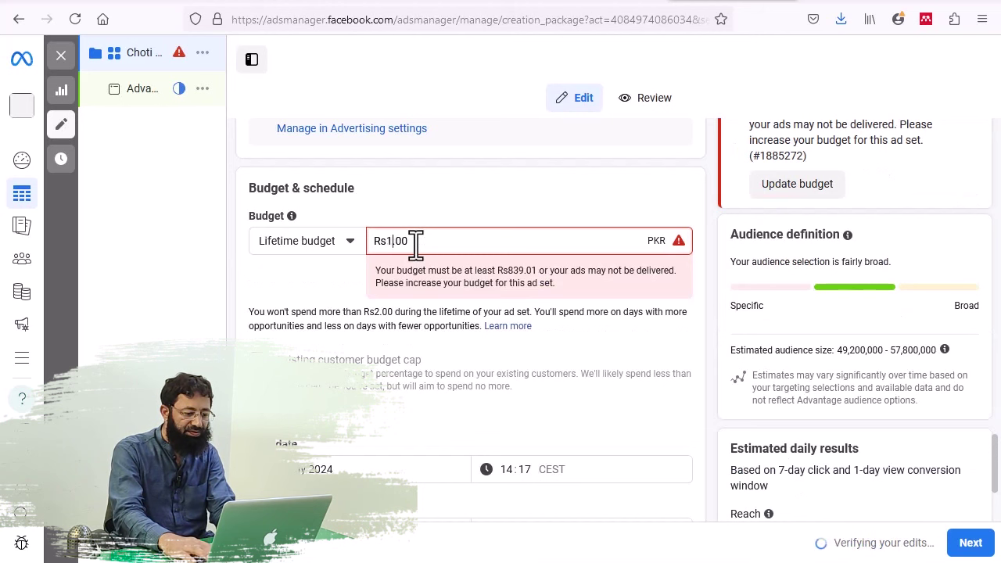
type("00")
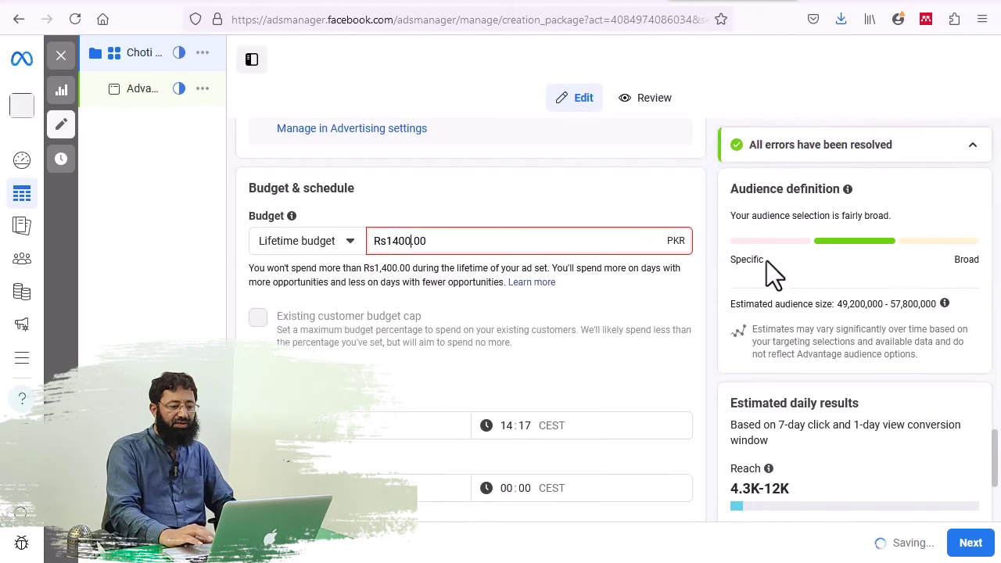
left_click(762, 354)
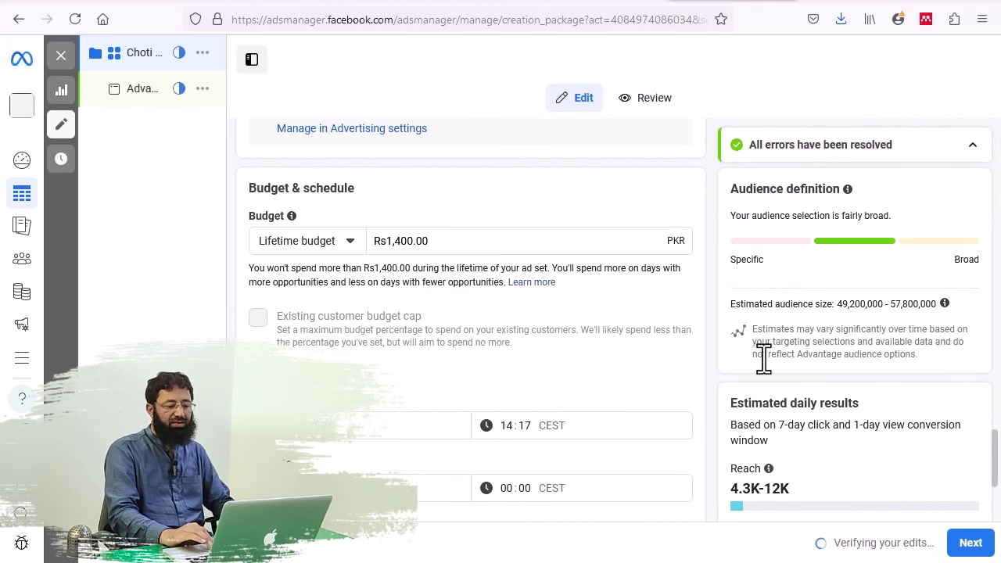
scroll(766, 358, "down", 2)
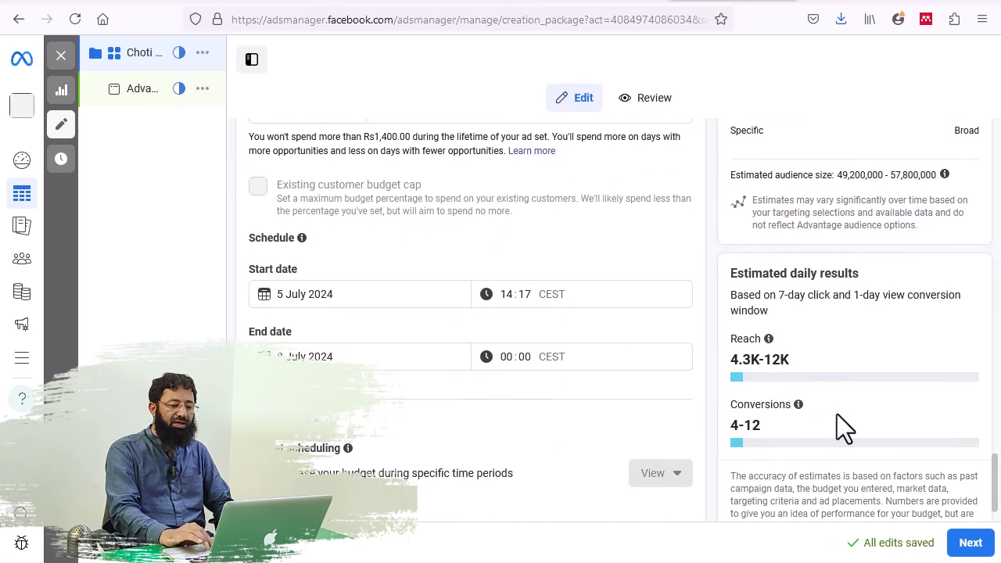
scroll(837, 414, "down", 2)
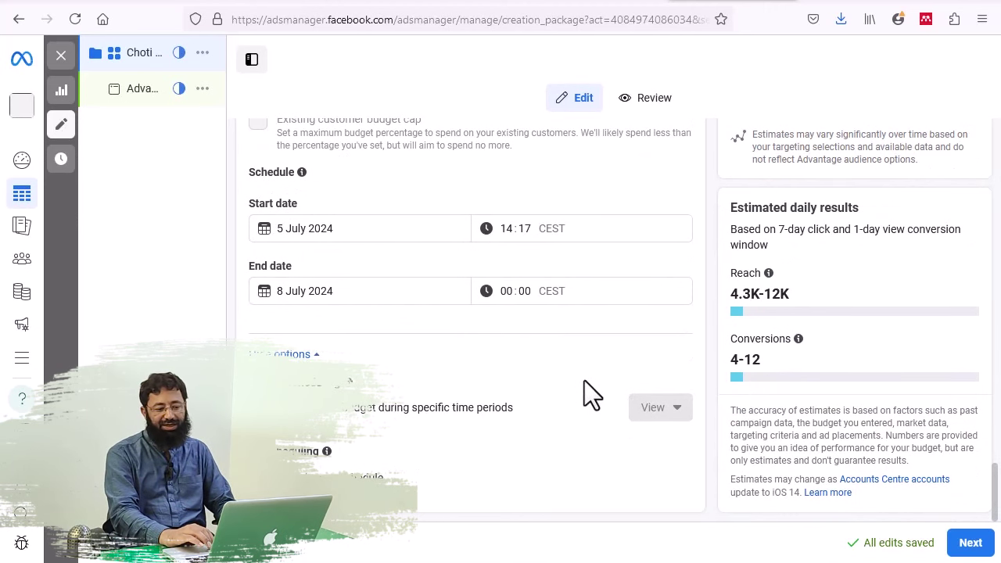
Step: Continue to the ad level and select the doctor's own Page from the personal Pages as the ad's Facebook Page
scroll(585, 381, "up", 8)
scroll(584, 381, "down", 8)
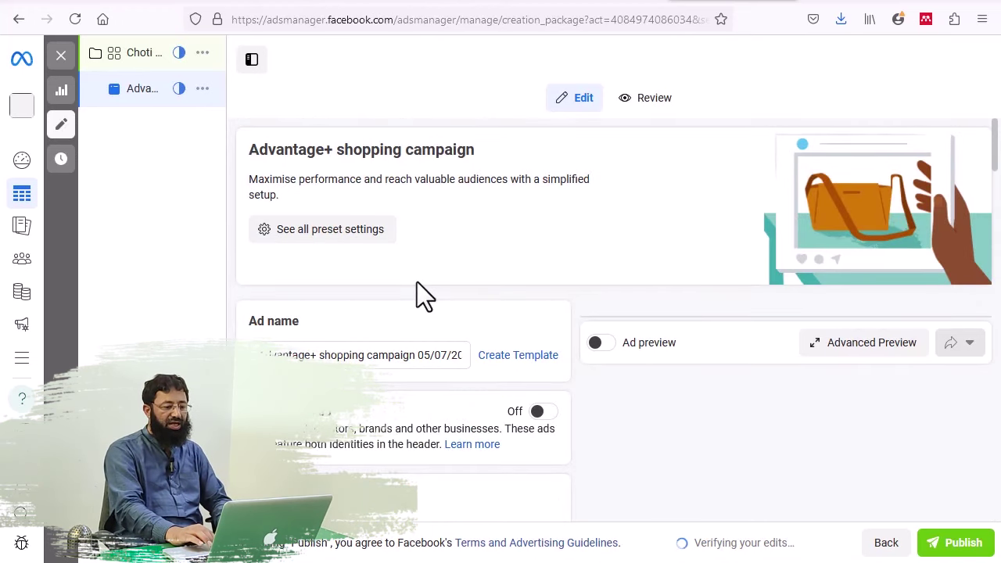
scroll(416, 283, "down", 1)
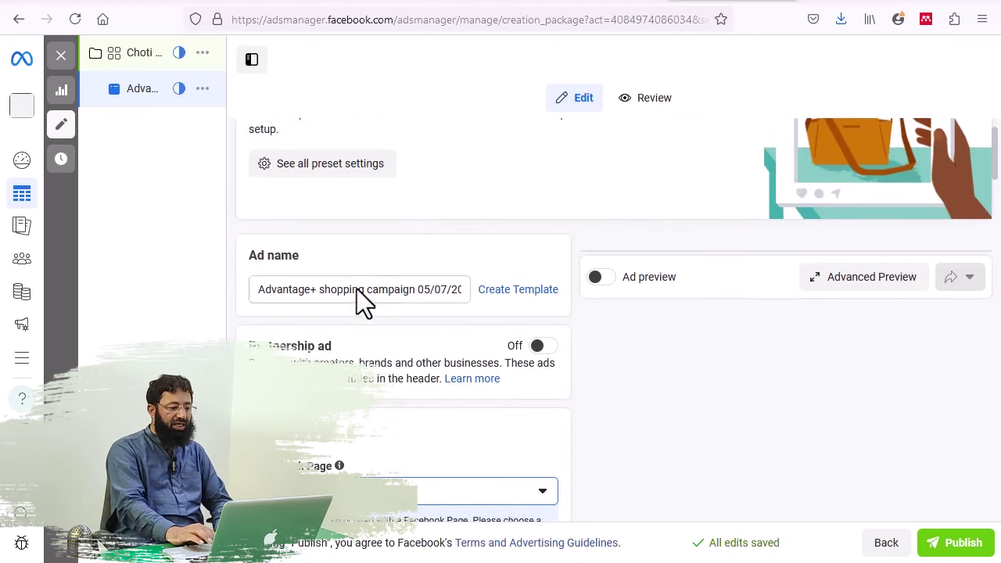
scroll(356, 291, "down", 2)
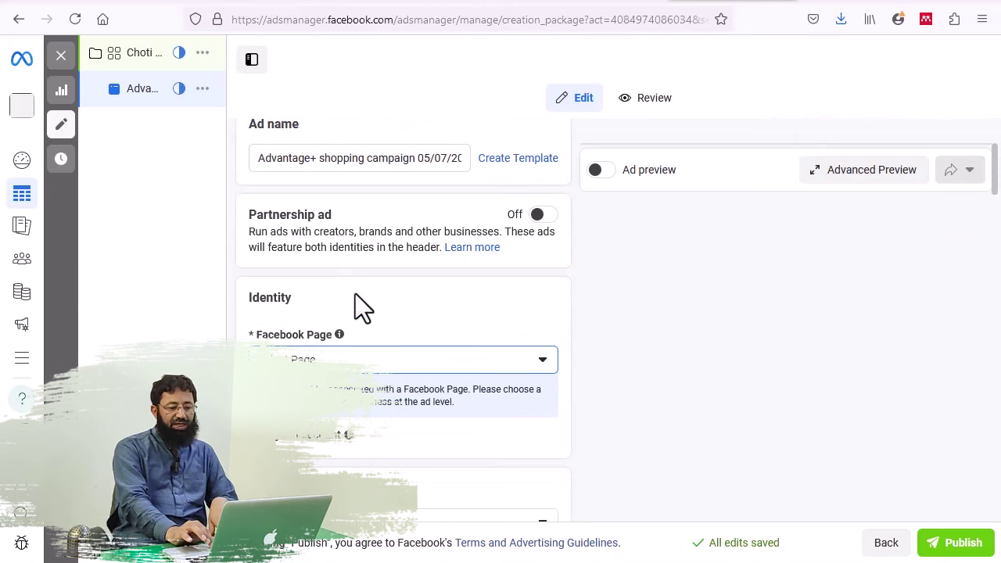
left_click(543, 362)
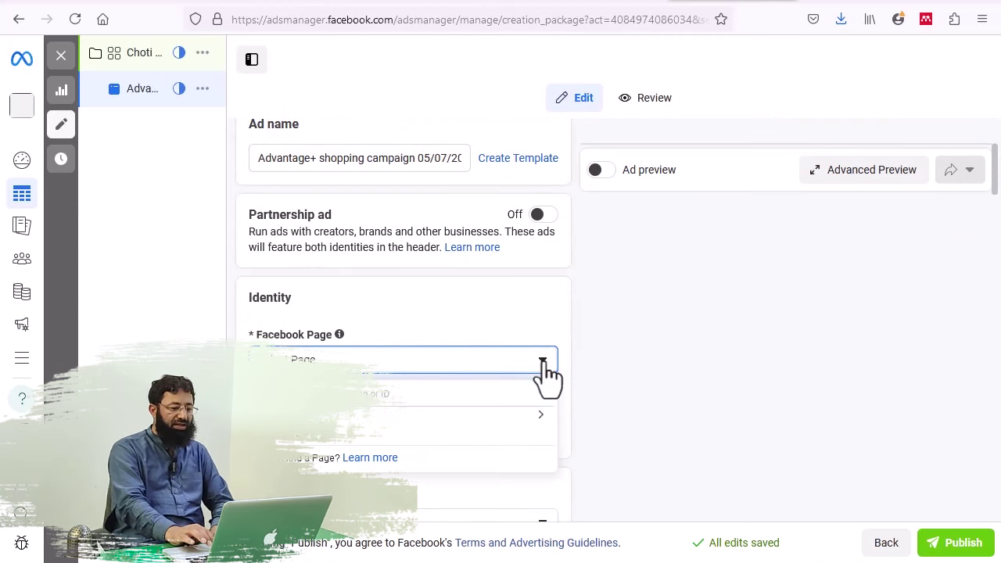
left_click(541, 418)
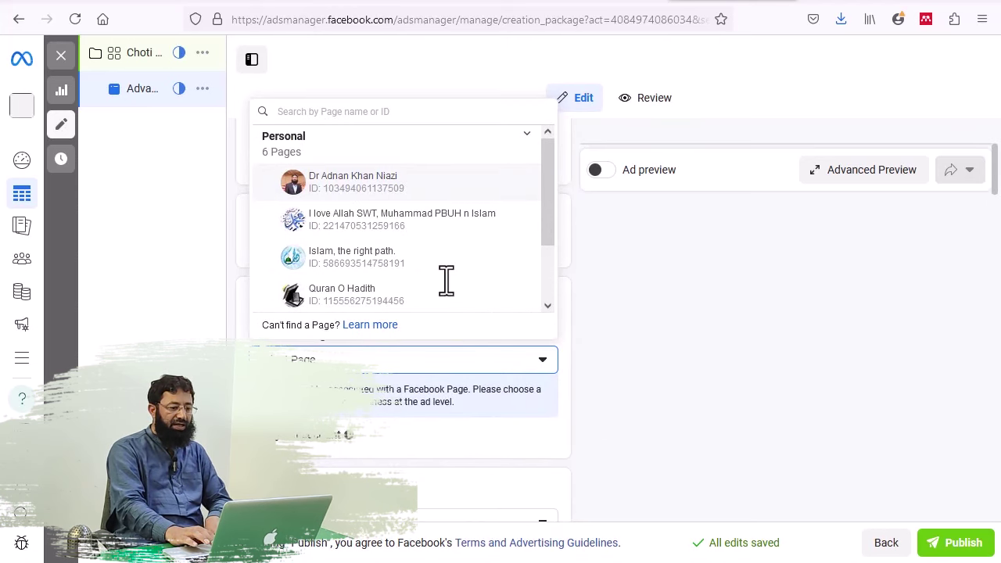
left_click(378, 188)
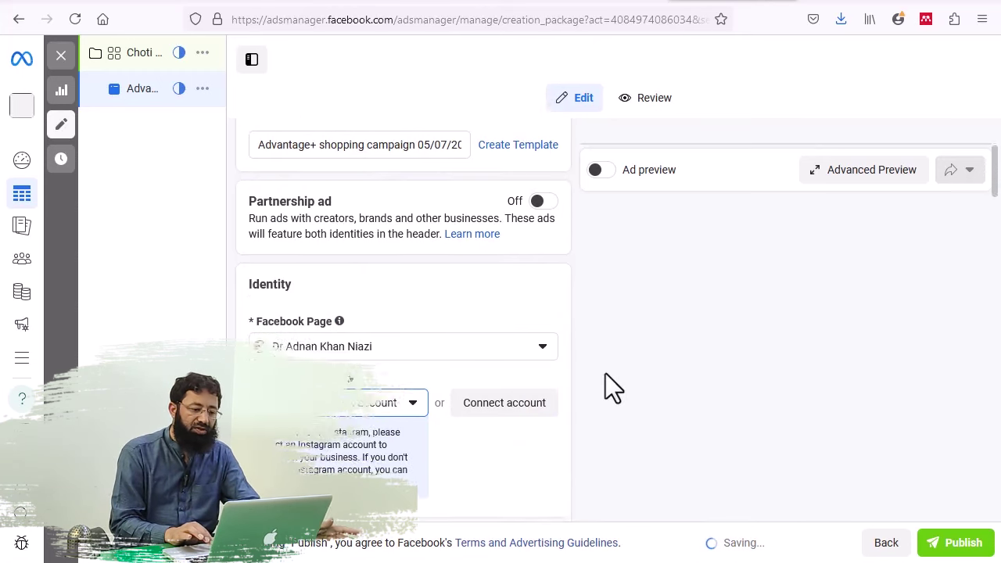
Step: Look through the available ad setup choices and keep Create Ad selected
scroll(605, 373, "down", 3)
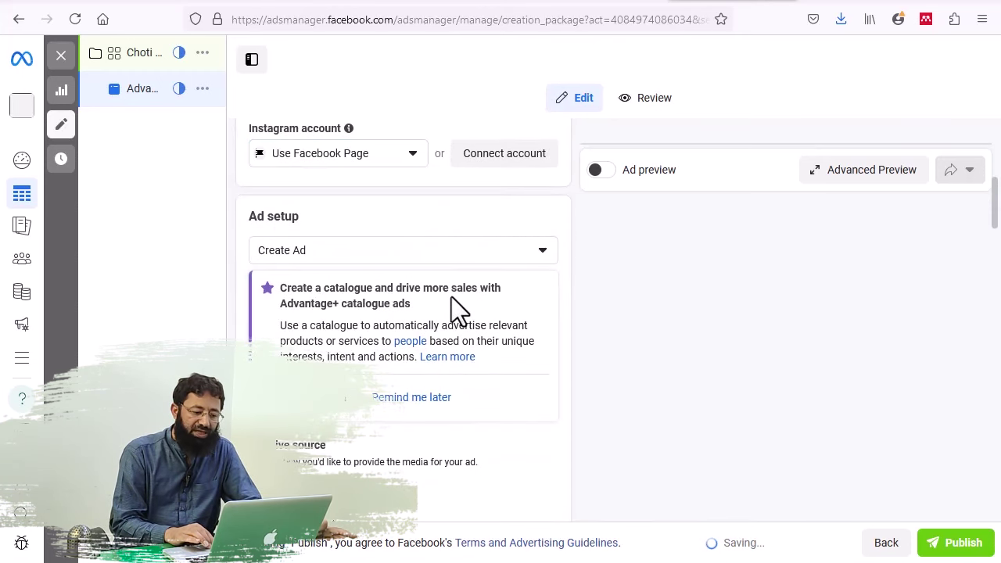
scroll(451, 298, "down", 2)
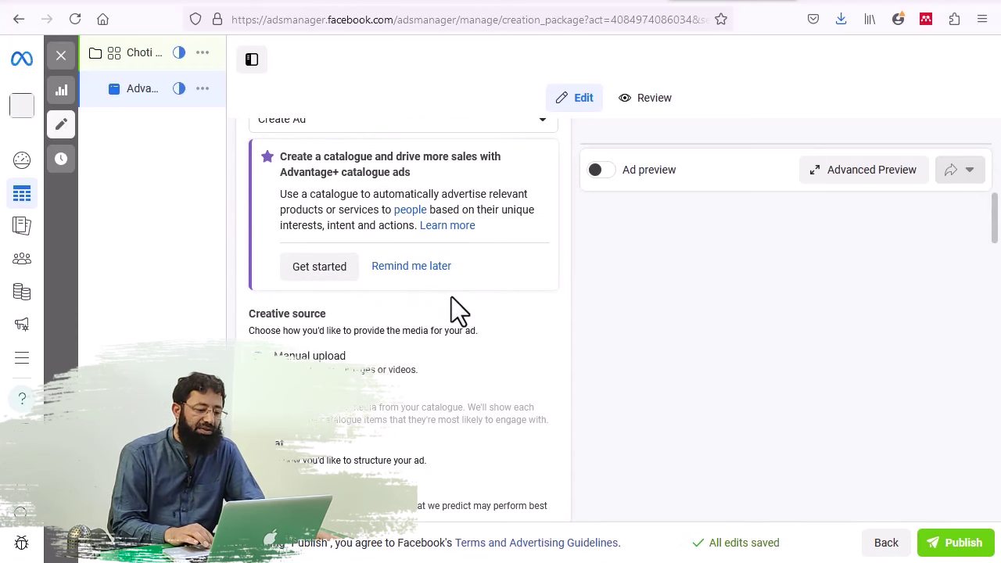
scroll(454, 309, "up", 2)
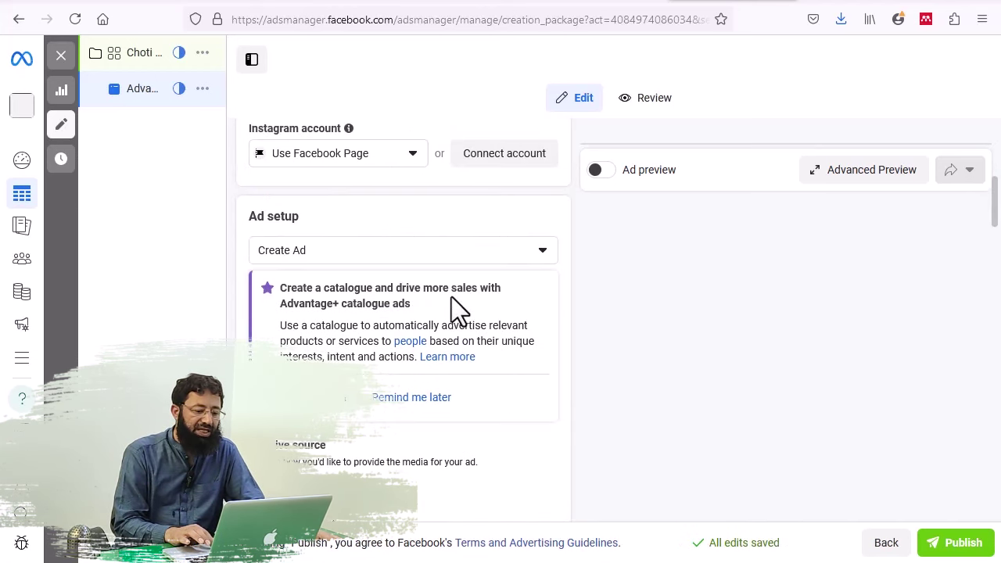
left_click(542, 261)
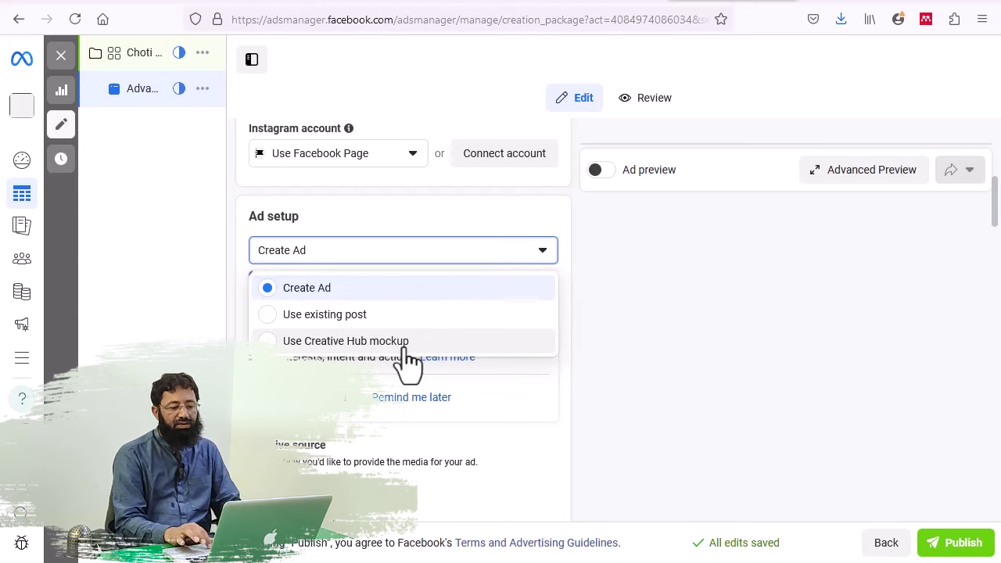
left_click(533, 452)
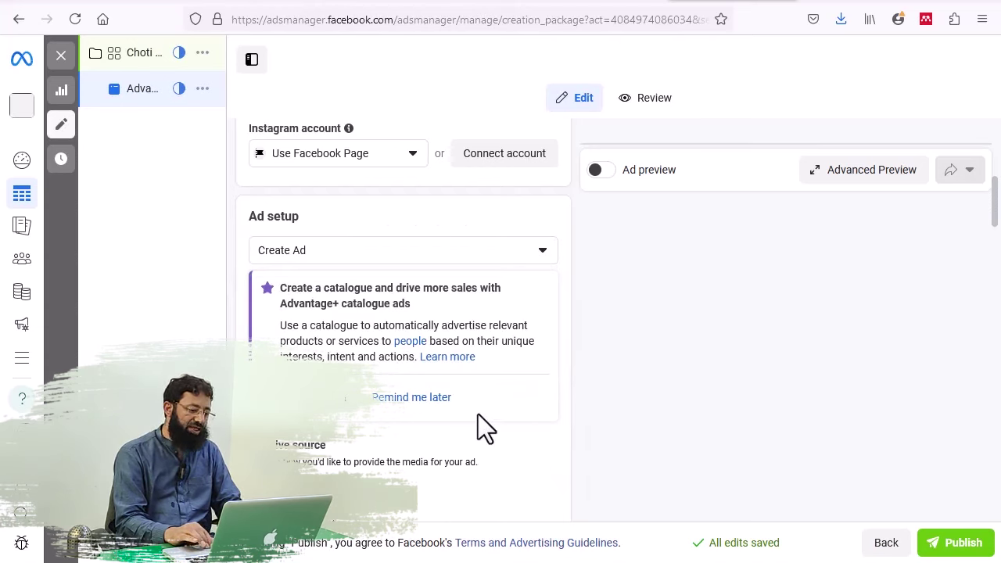
Step: Use Manual upload as the creative source and Single image or video as the ad format
scroll(478, 413, "down", 2)
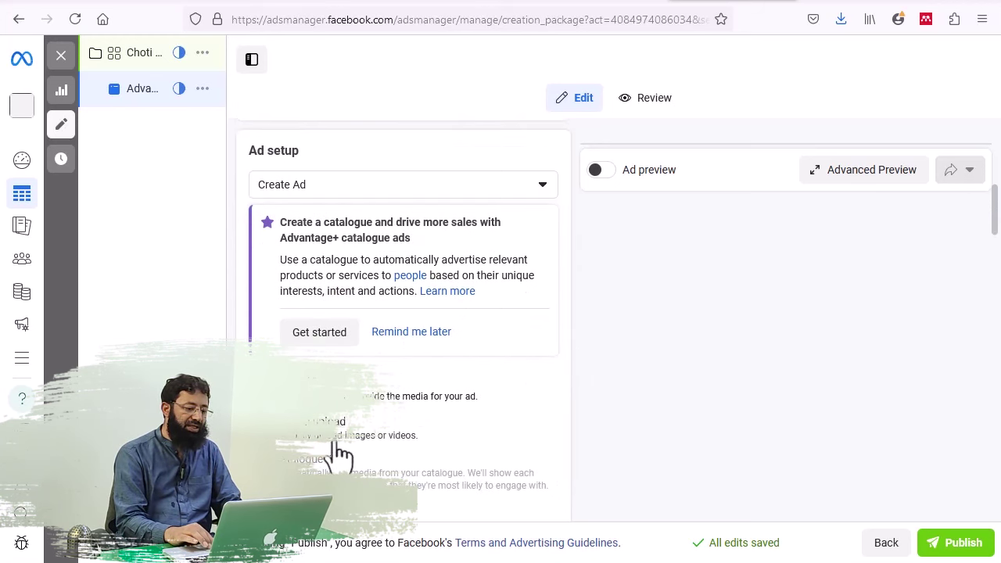
scroll(450, 399, "down", 5)
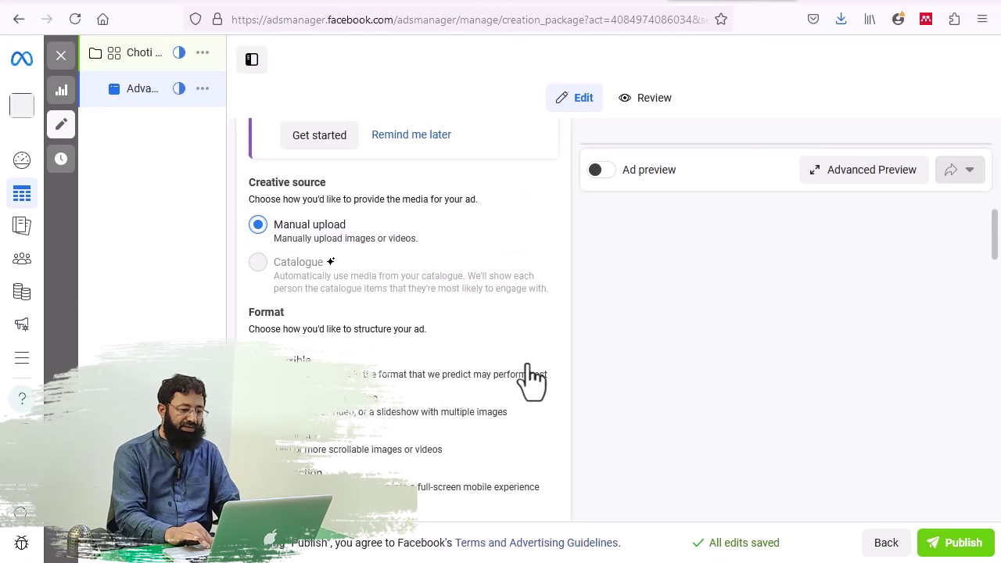
scroll(532, 381, "down", 3)
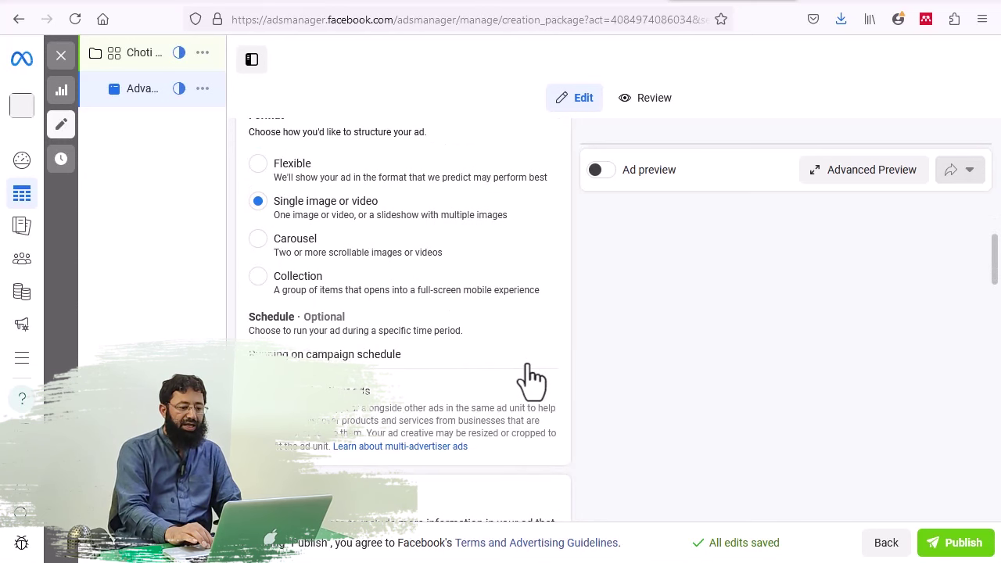
scroll(532, 380, "up", 3)
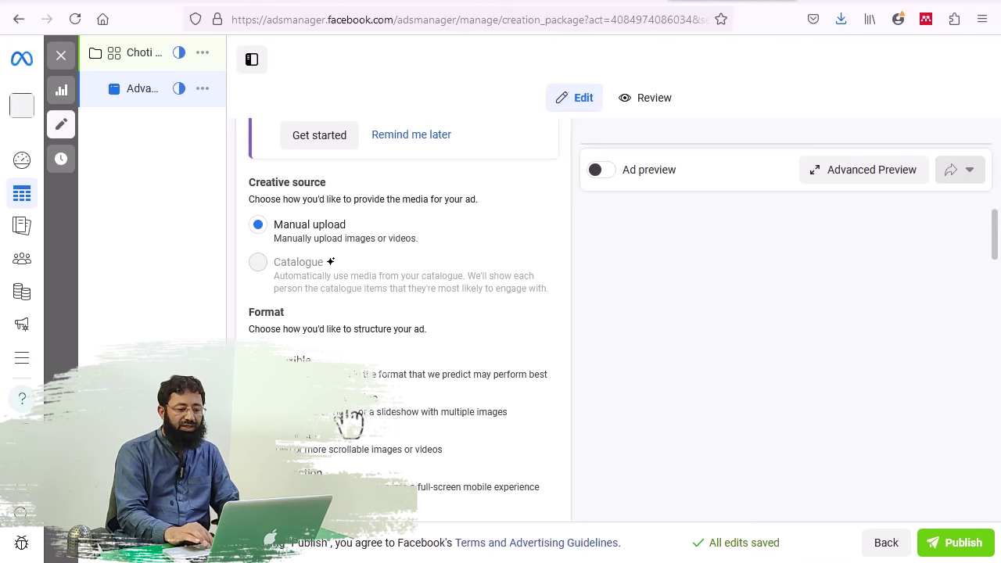
scroll(349, 423, "down", 3)
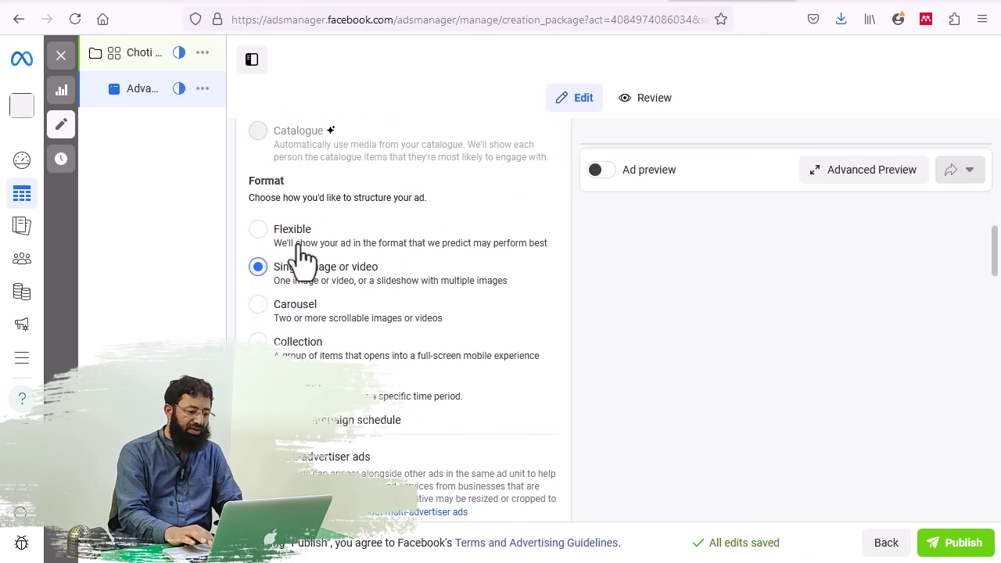
Step: Turn off multi-advertiser ads for this ad
scroll(371, 357, "down", 2)
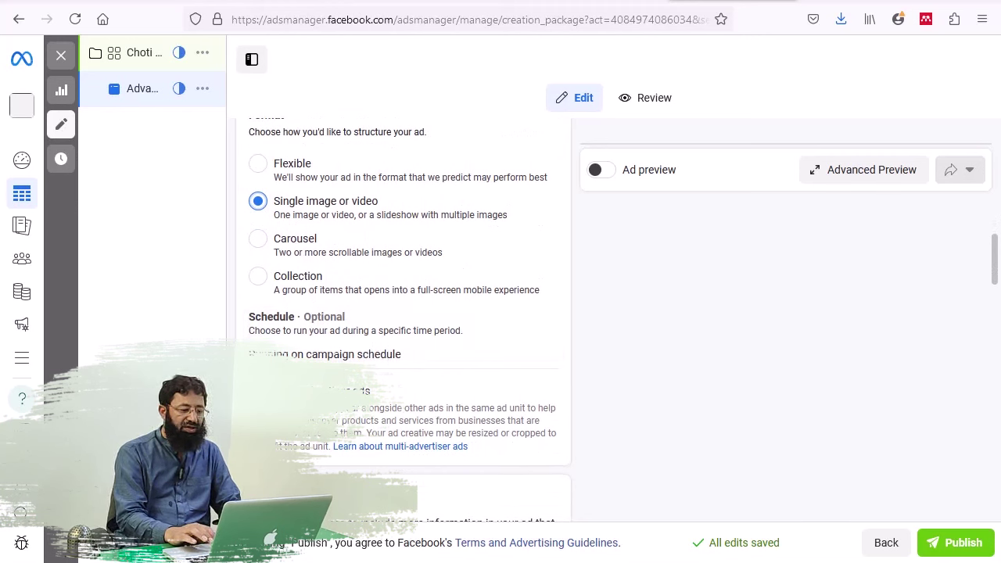
left_click(436, 420)
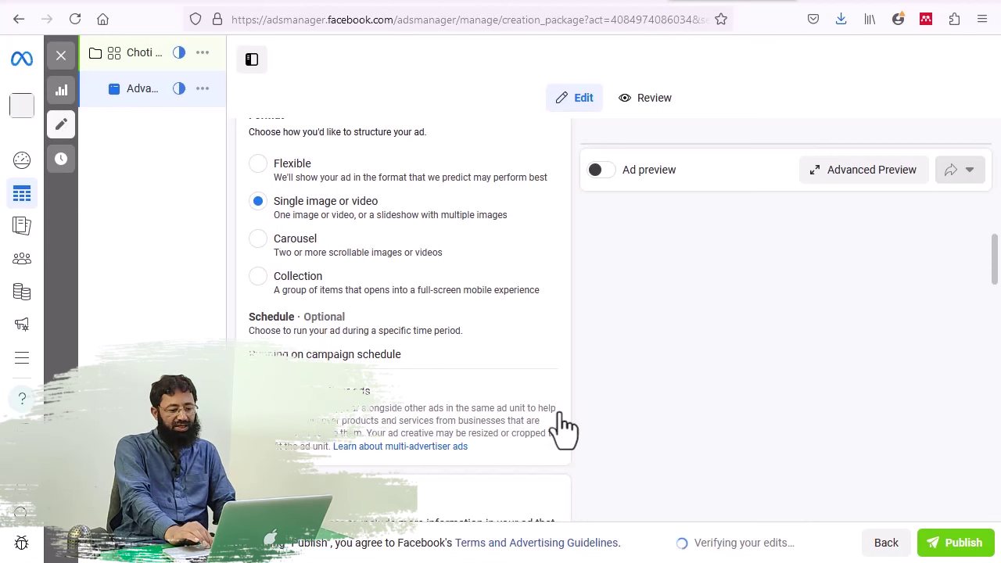
scroll(560, 413, "down", 6)
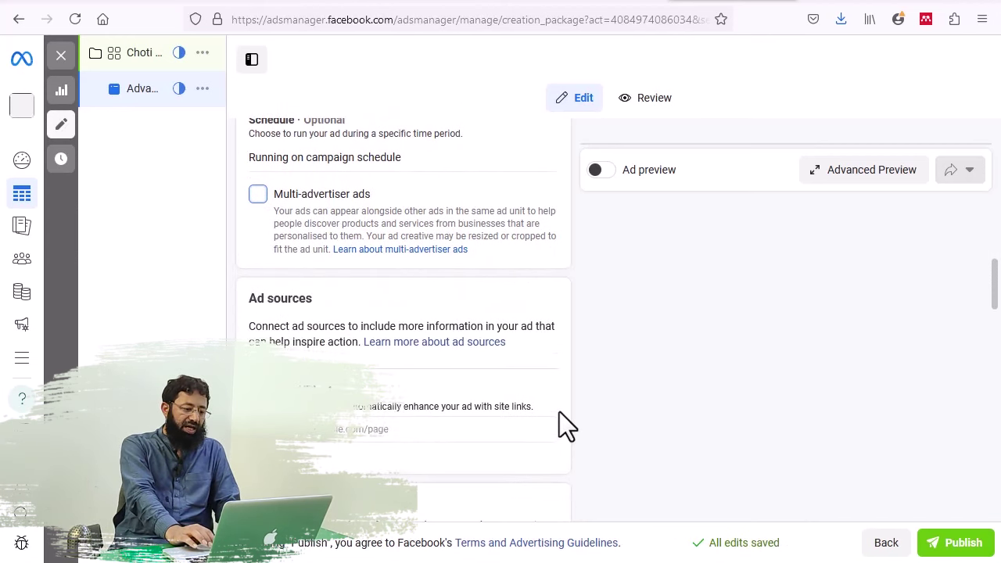
Step: Start adding an image as the media in the Ad creative section
scroll(381, 352, "down", 4)
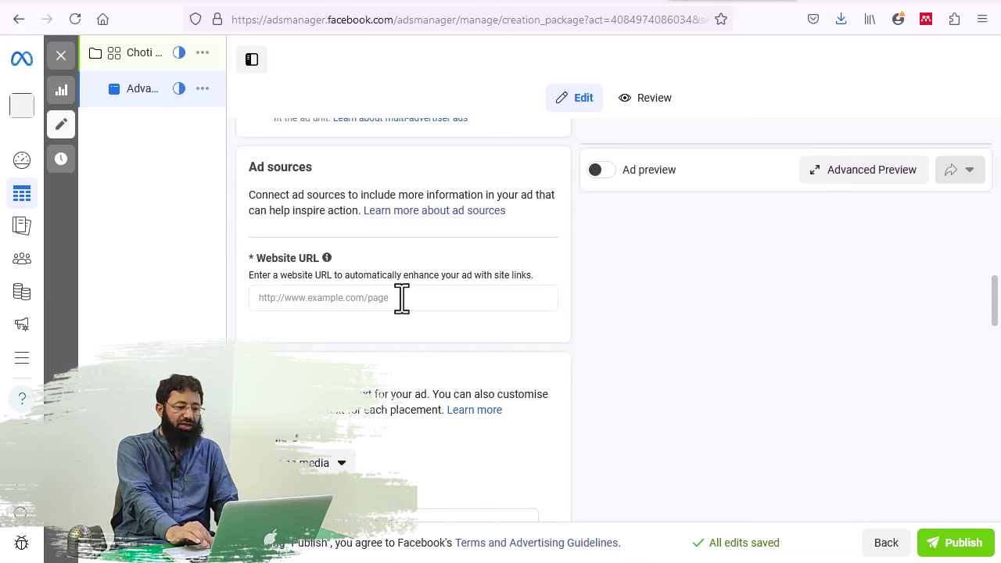
scroll(401, 298, "down", 4)
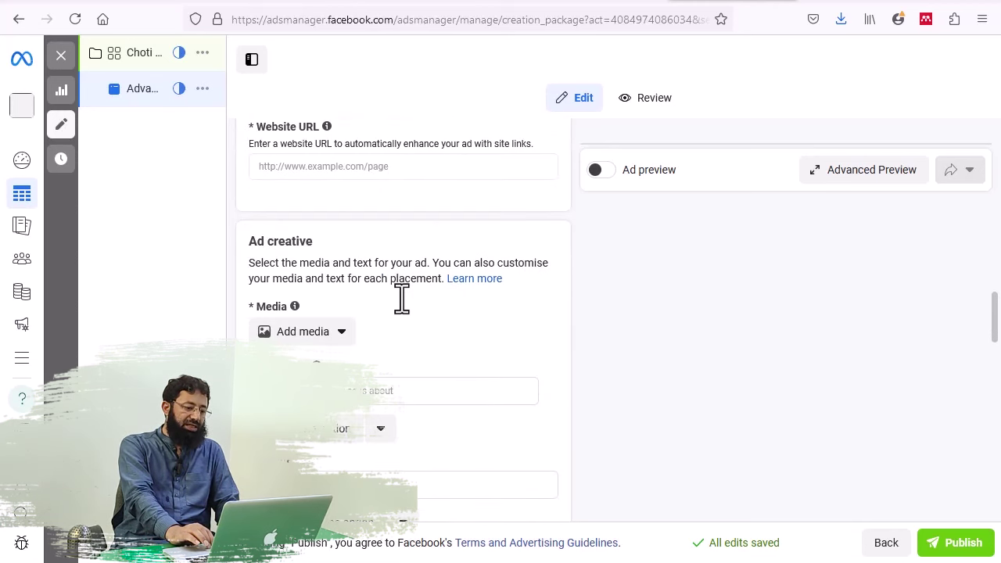
scroll(401, 298, "up", 14)
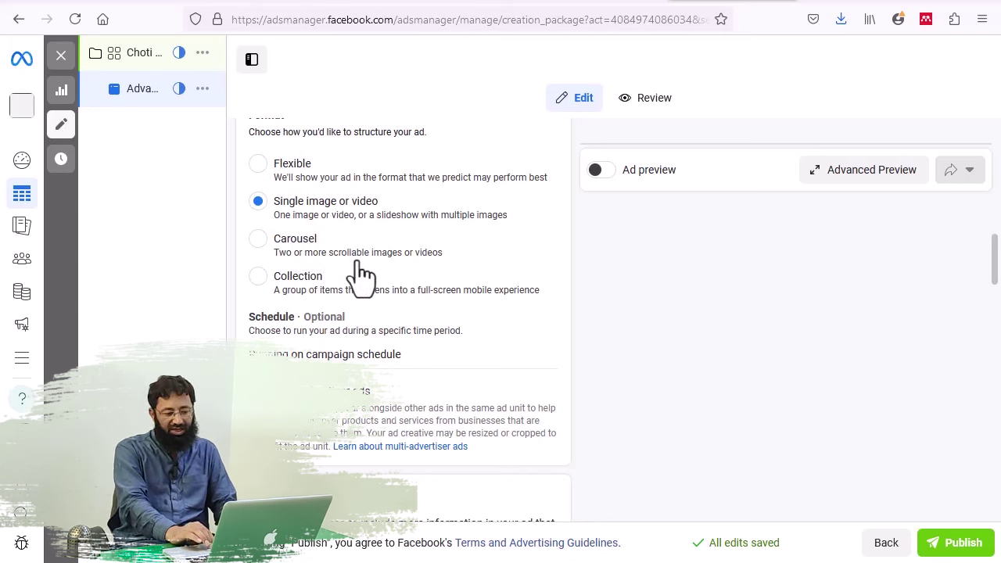
scroll(362, 275, "down", 3)
scroll(362, 266, "down", 2)
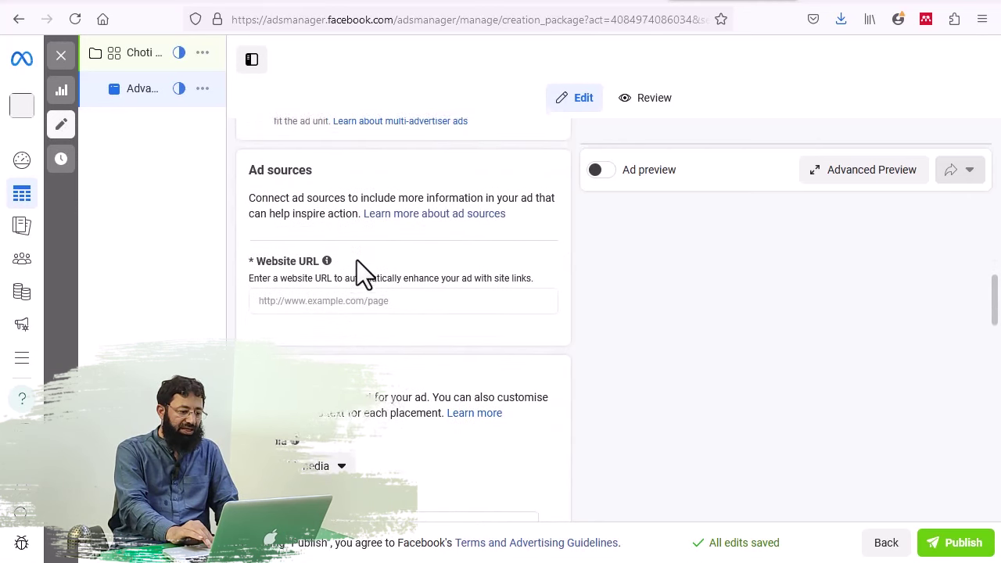
scroll(356, 263, "down", 1)
scroll(357, 266, "down", 2)
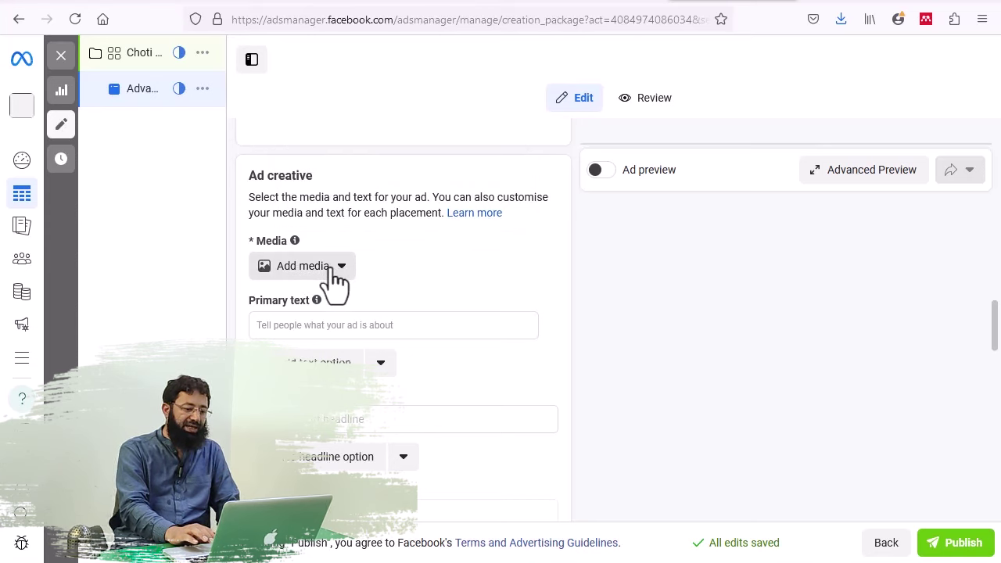
left_click(335, 266)
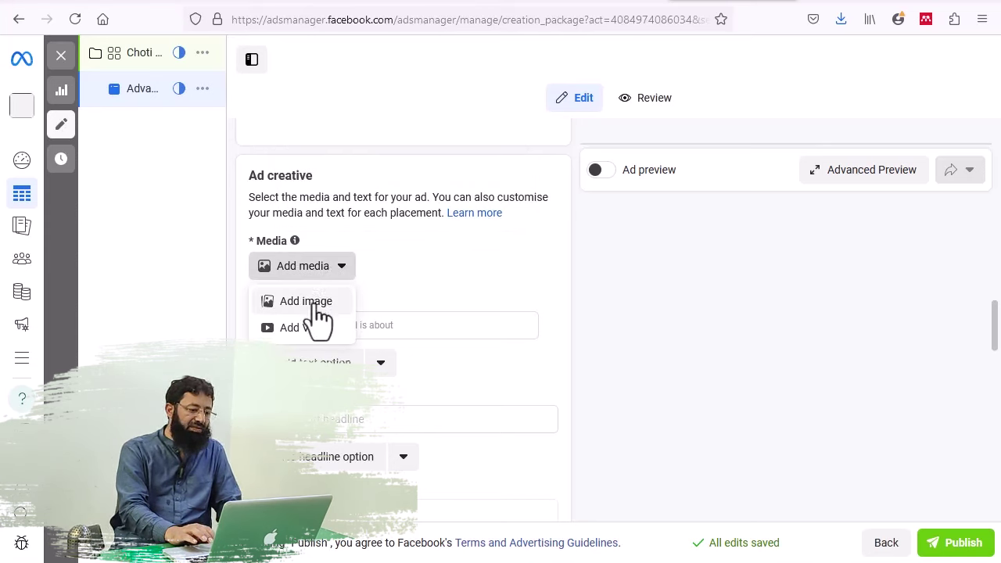
left_click(317, 303)
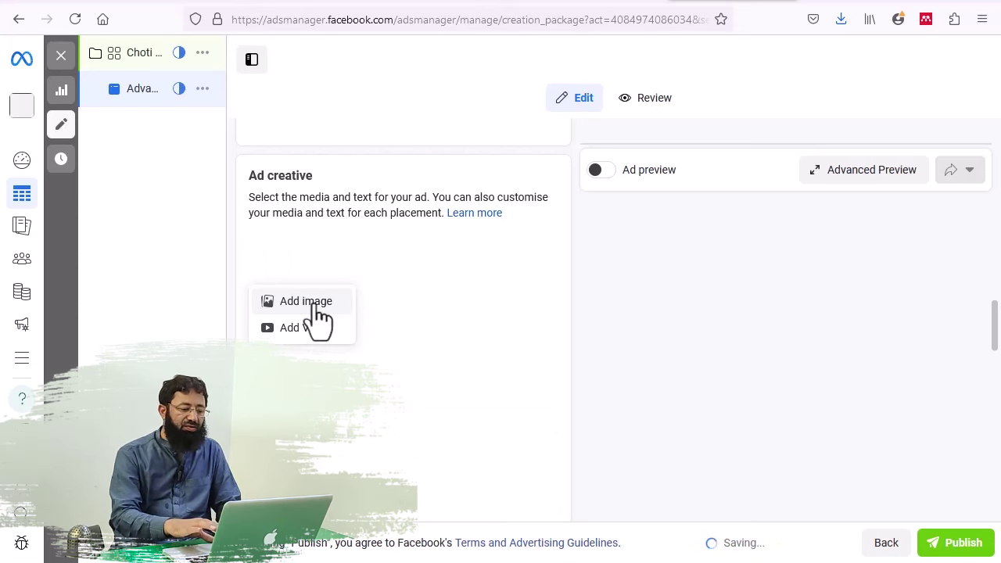
left_click(317, 305)
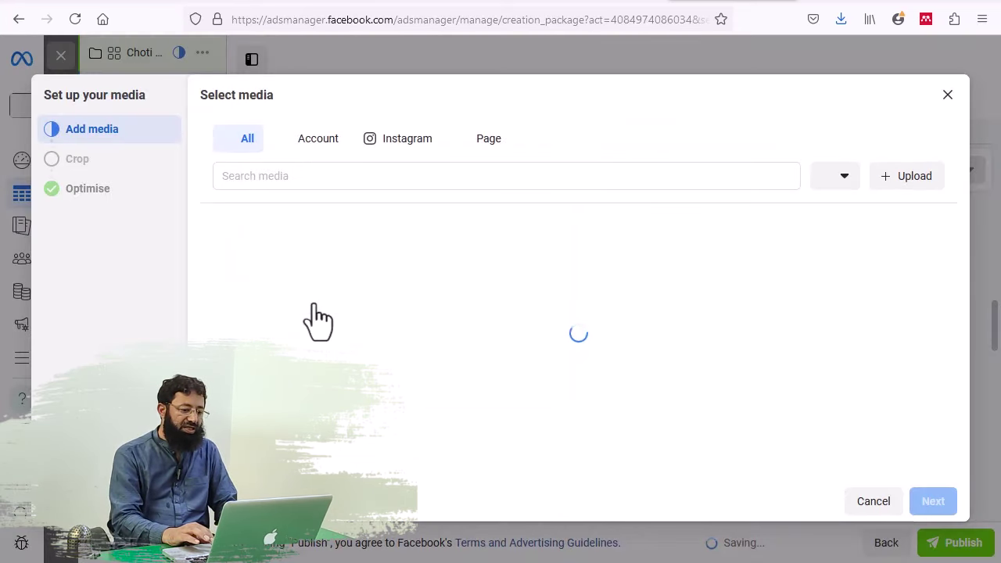
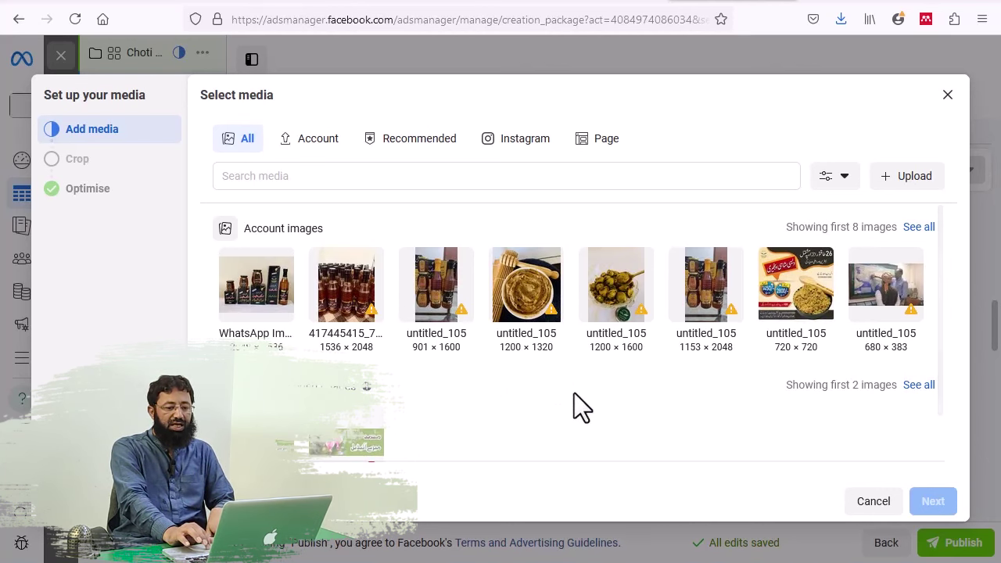
Step: Select the 1536 × 2048 account image of the honey bottles as the ad media and proceed to cropping
left_click(925, 179)
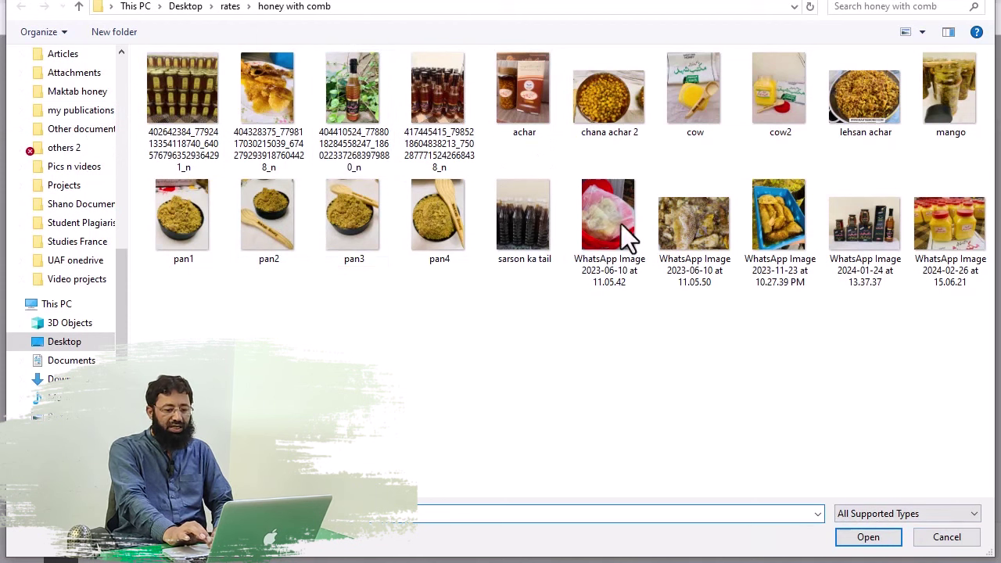
left_click(946, 540)
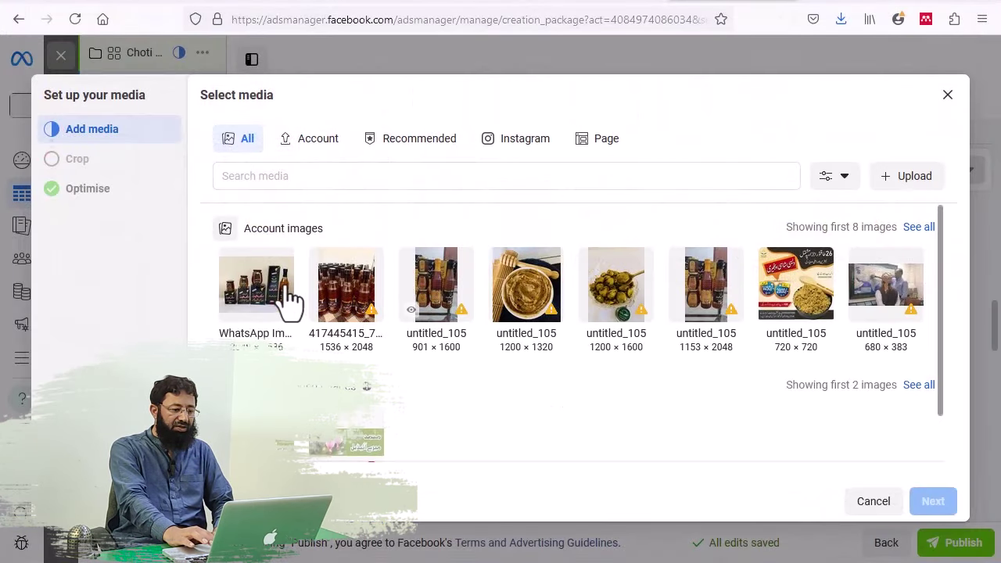
left_click(368, 305)
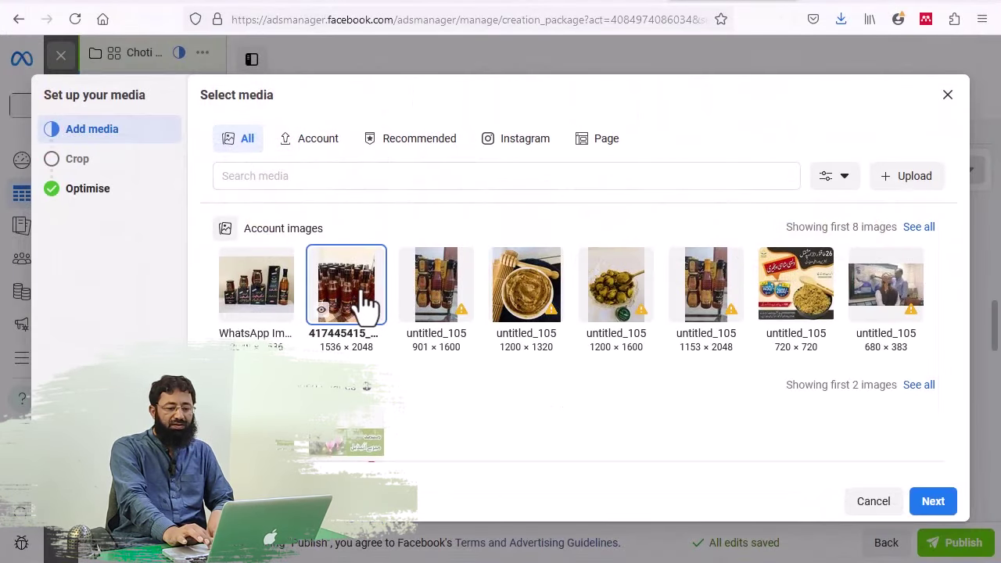
left_click(935, 505)
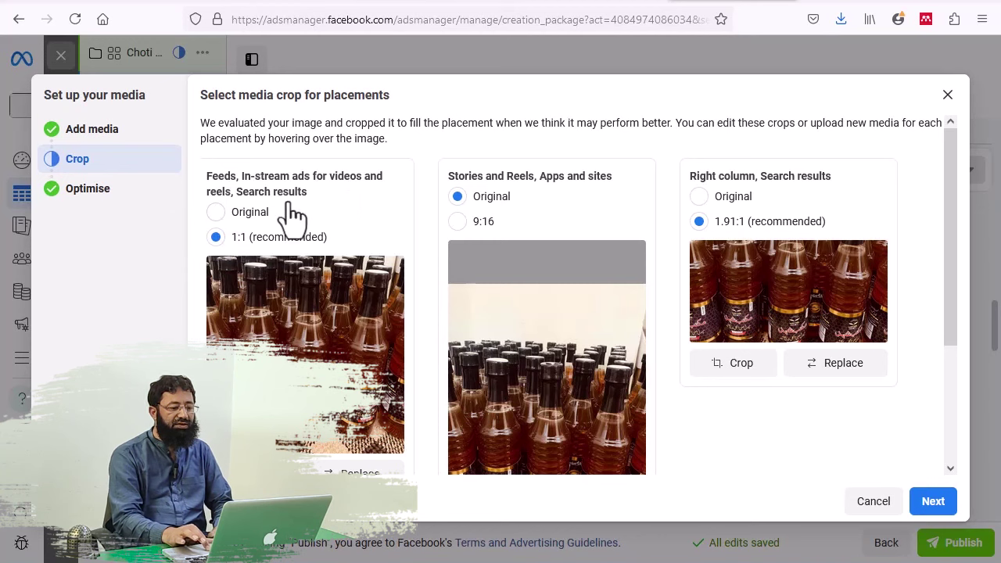
Step: Shift the 1:1 crop for Feeds, In-stream ads and Search results lower so the bottle labels are included, and apply it
scroll(391, 305, "down", 3)
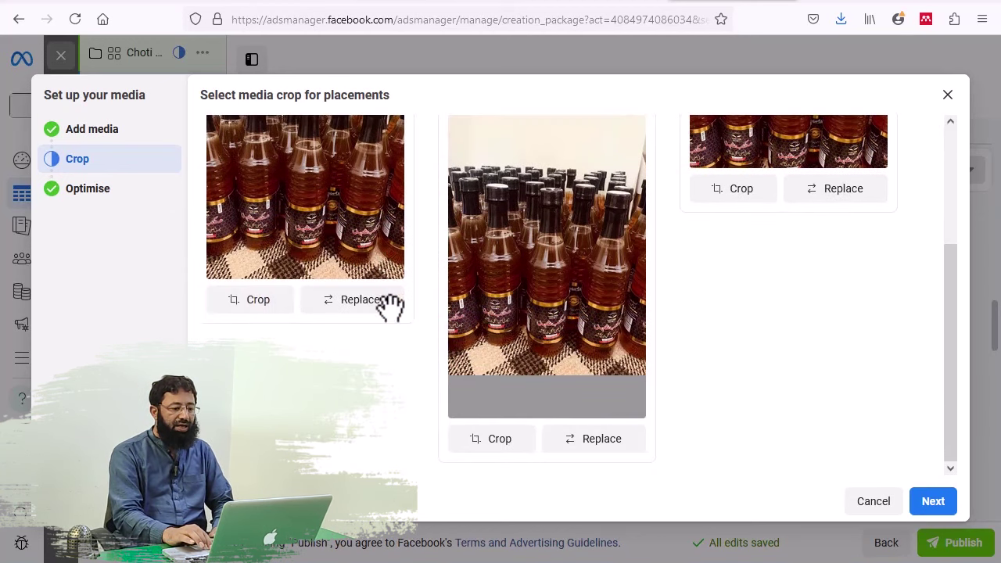
scroll(395, 321, "up", 2)
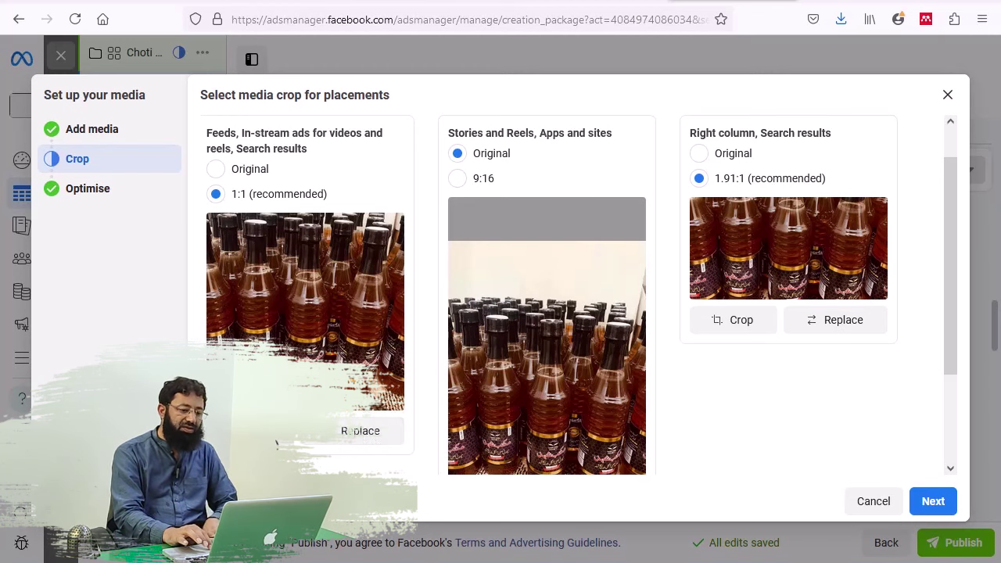
left_click(274, 434)
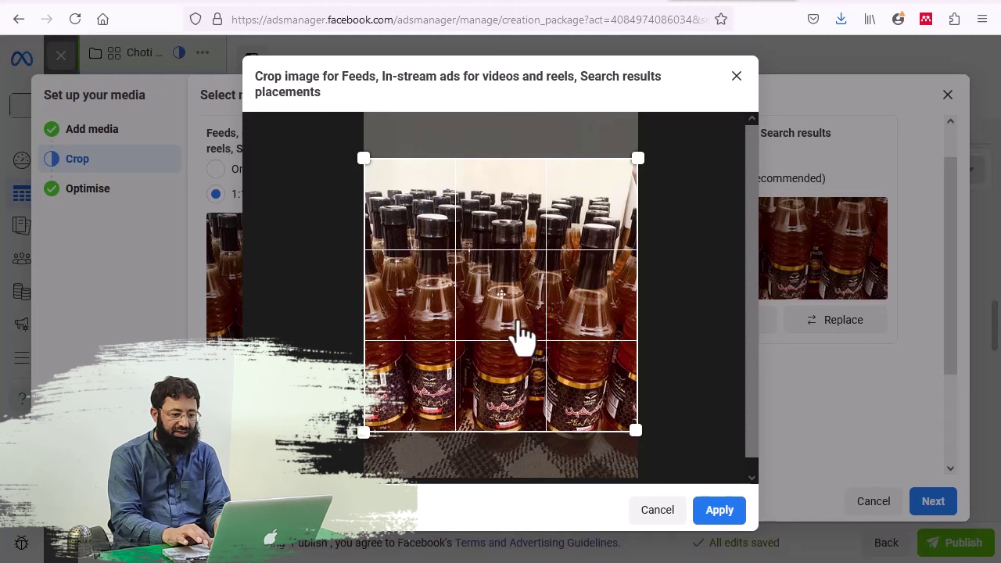
mouse_move(519, 322)
left_mouse_down()
mouse_move(514, 338)
mouse_move(512, 328)
left_mouse_up()
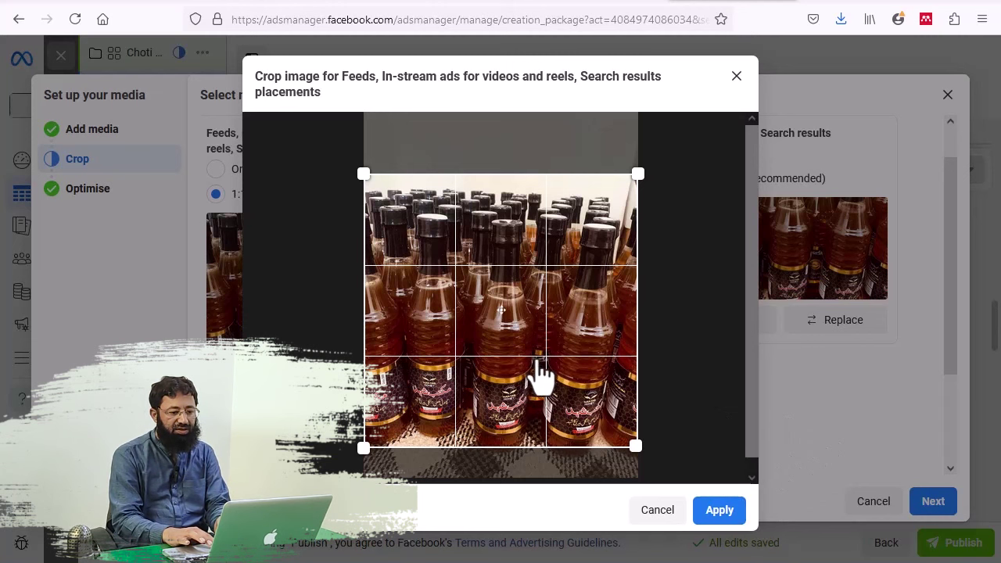
left_click_drag(541, 376, 538, 383)
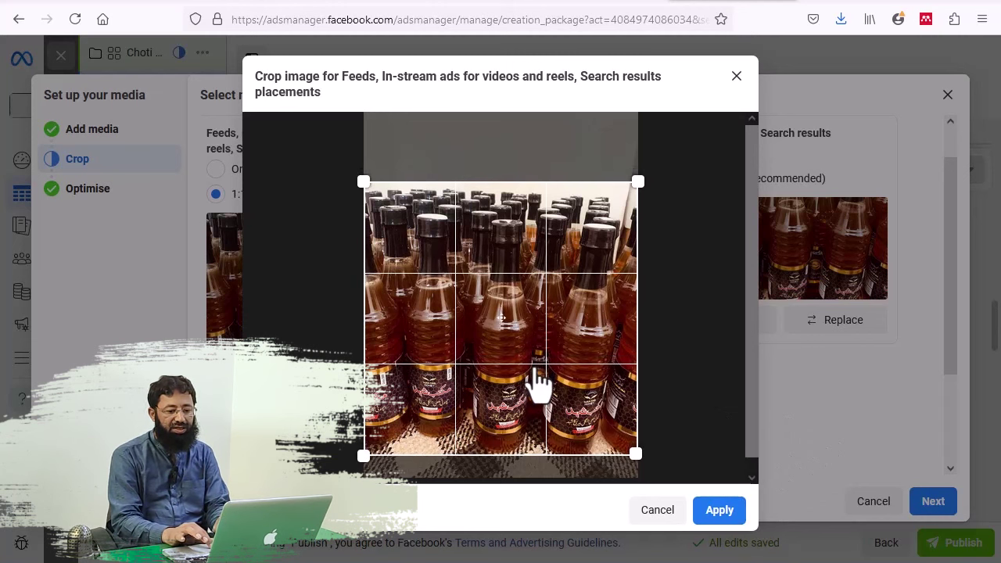
left_click(720, 510)
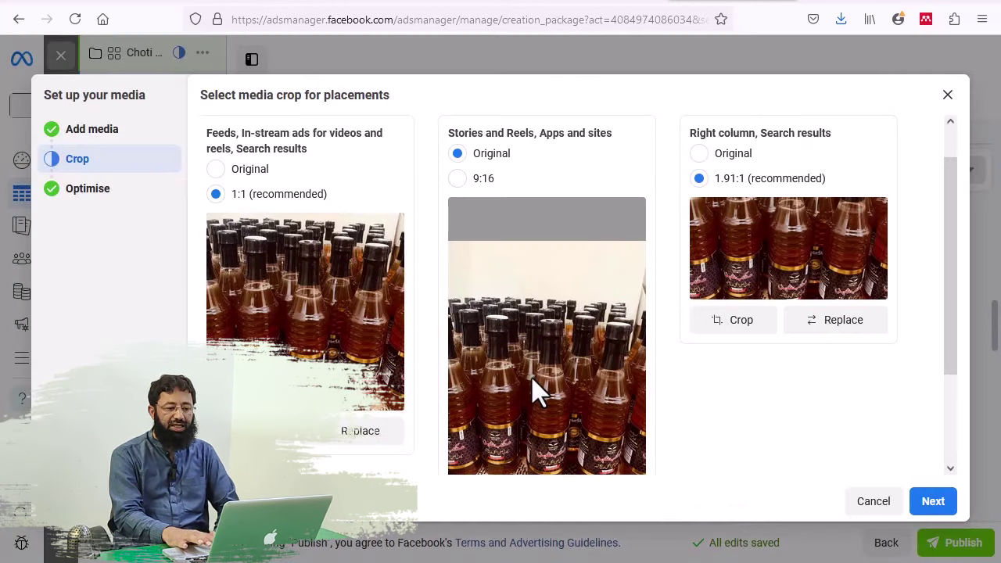
Step: Set the Stories and Reels, Apps and sites image to 9:16 and apply its centred crop
left_click(458, 179)
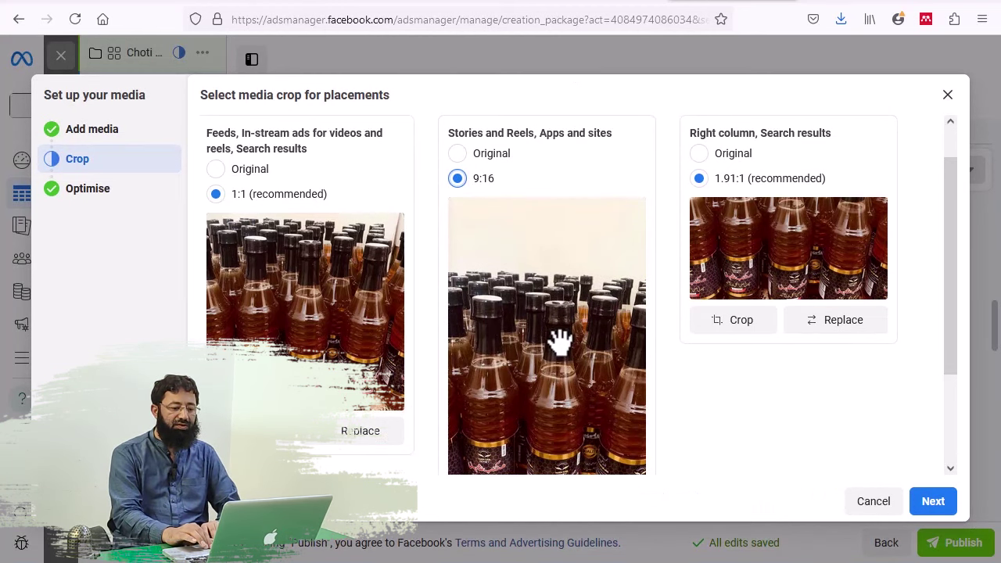
scroll(560, 342, "down", 2)
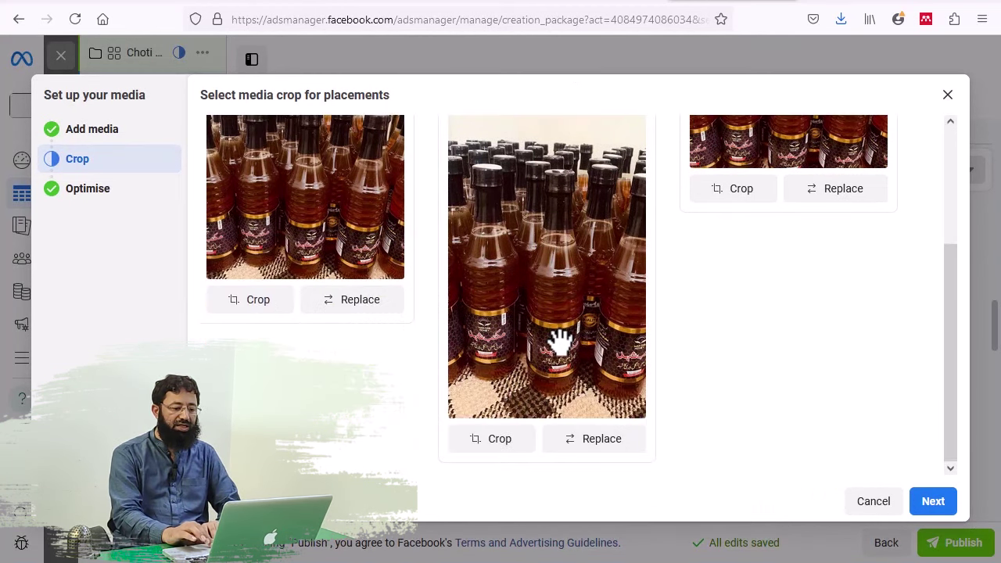
left_click(500, 440)
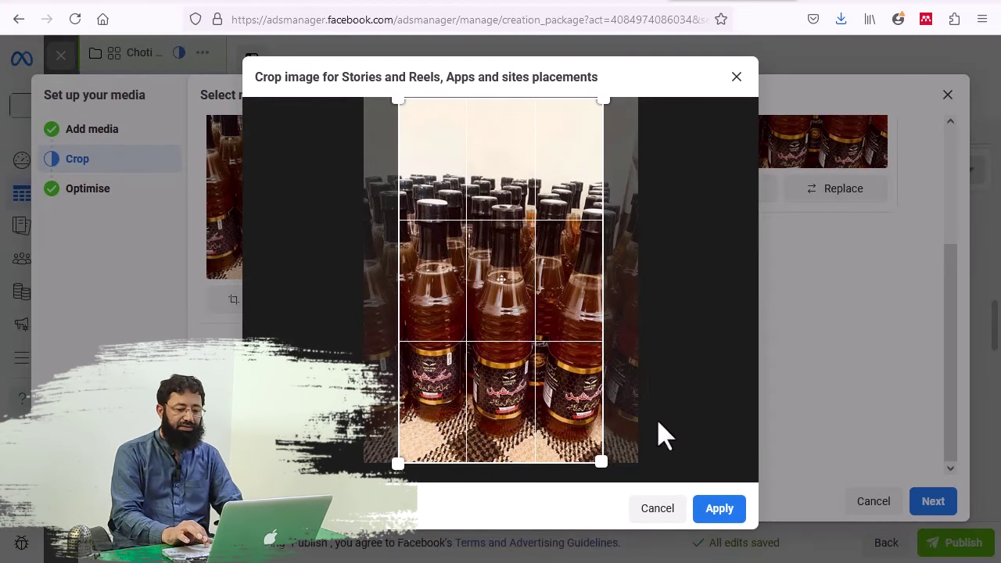
left_click(718, 513)
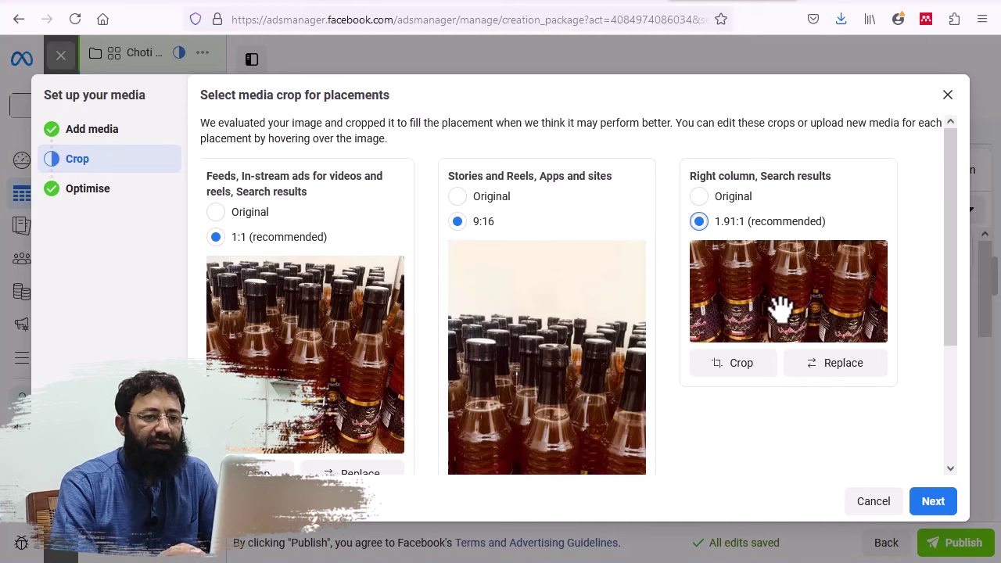
left_click(747, 366)
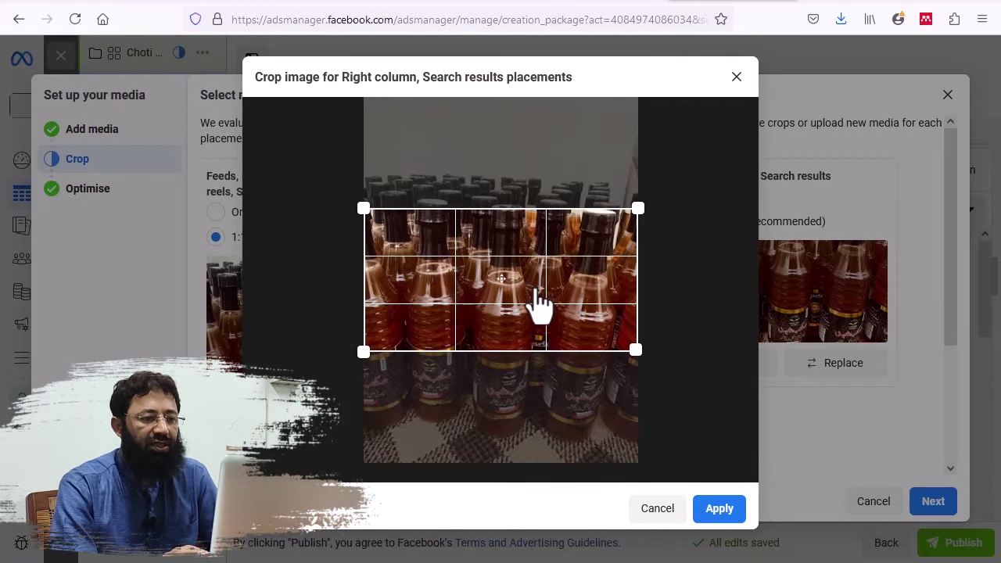
mouse_move(540, 301)
left_mouse_down()
mouse_move(539, 380)
mouse_move(543, 290)
left_mouse_up()
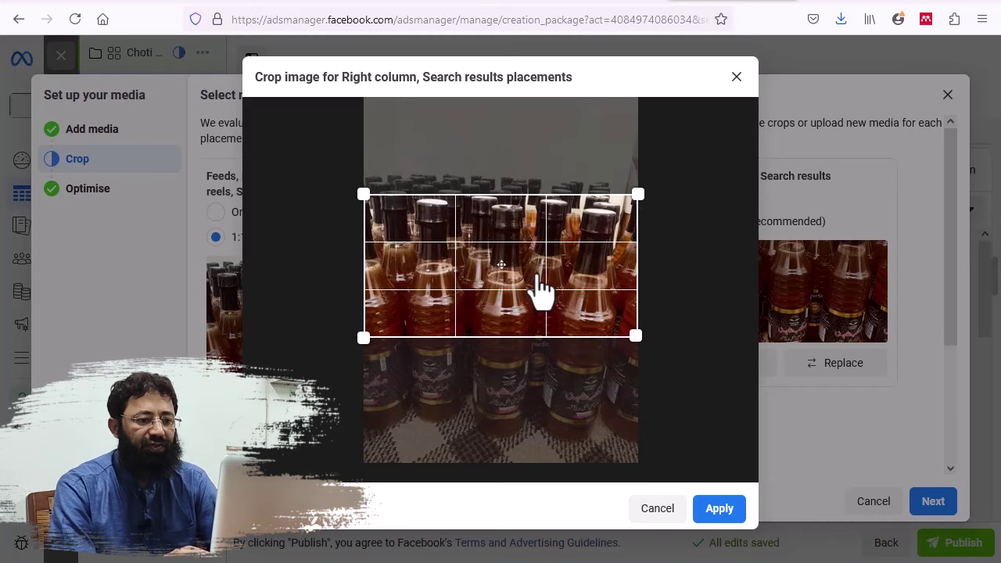
left_click(658, 508)
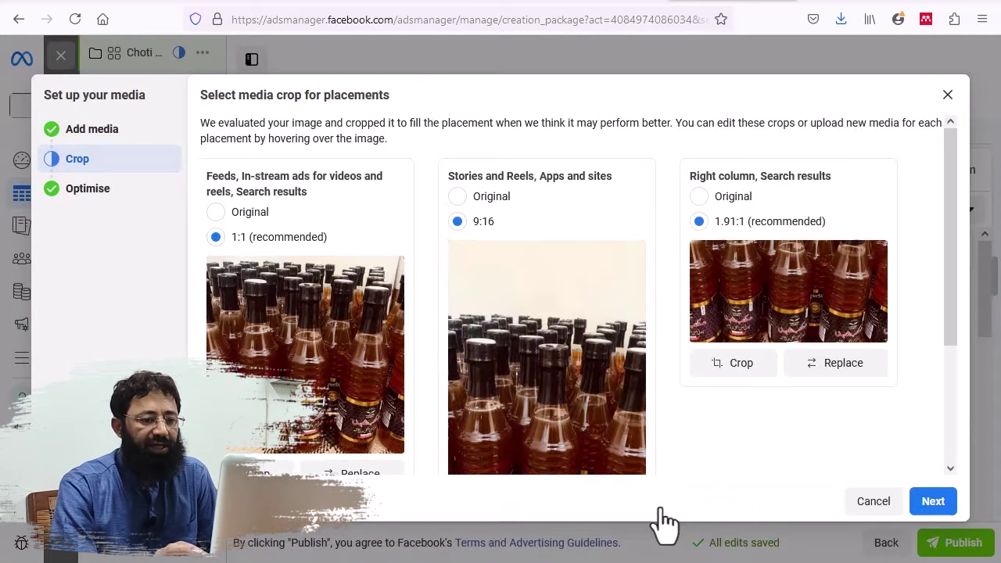
Step: Replace the Right column, Search results image with the 2048 × 1536 WhatsApp account image of honey jars and boxes
left_click(825, 364)
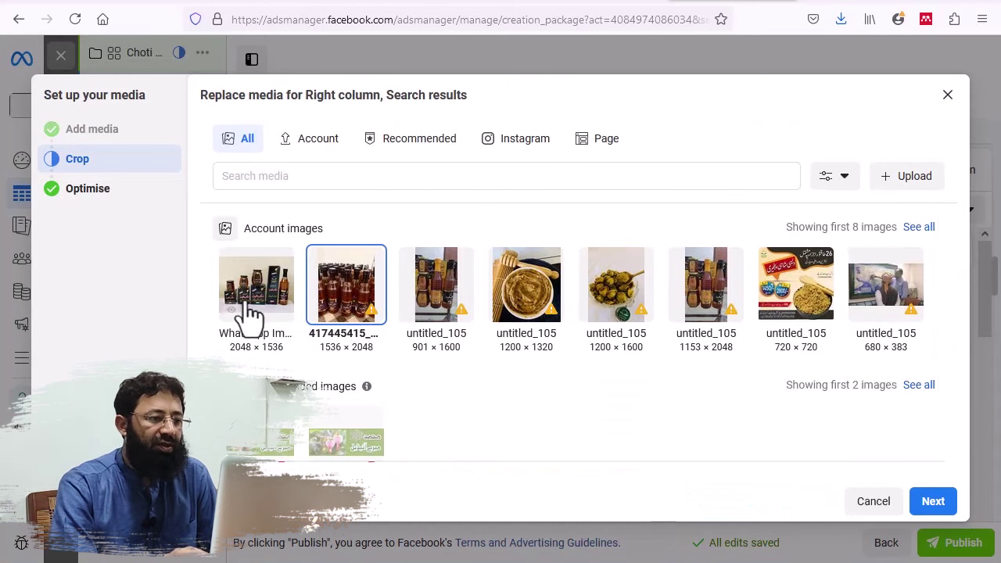
left_click(258, 313)
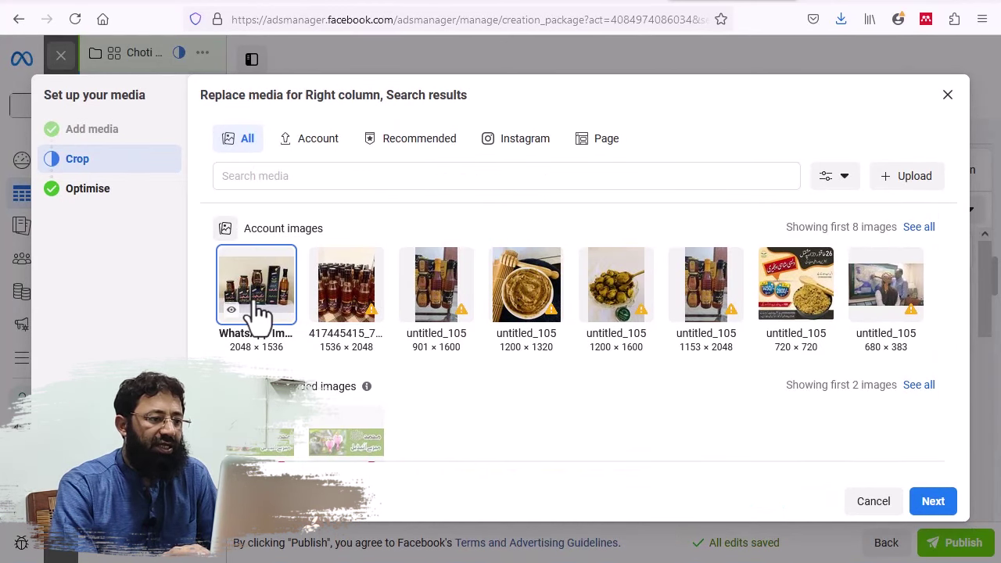
left_click(940, 505)
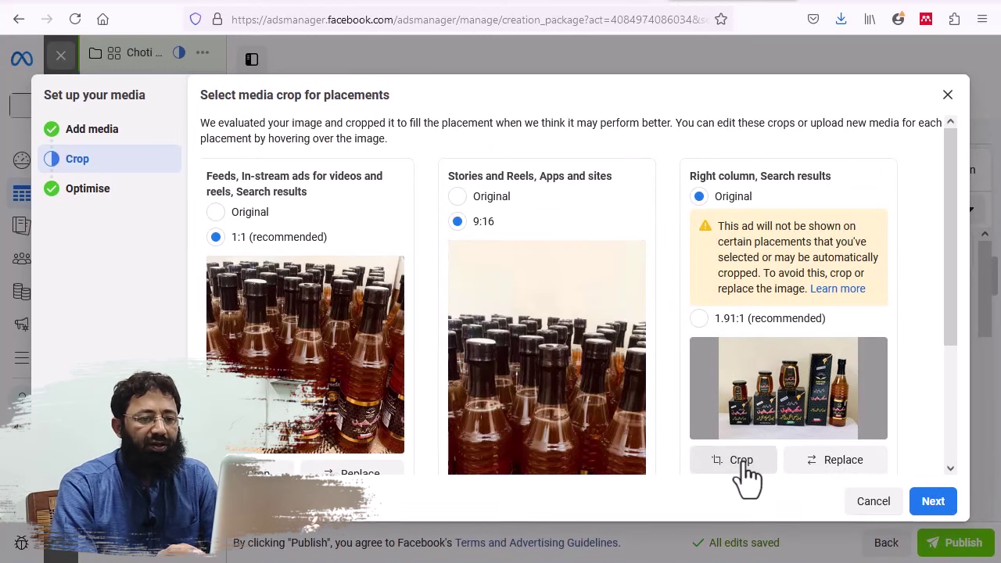
Step: Set the Right column, Search results image to 1.91:1, shift its crop slightly lower to fit the products, and apply it
left_click(740, 461)
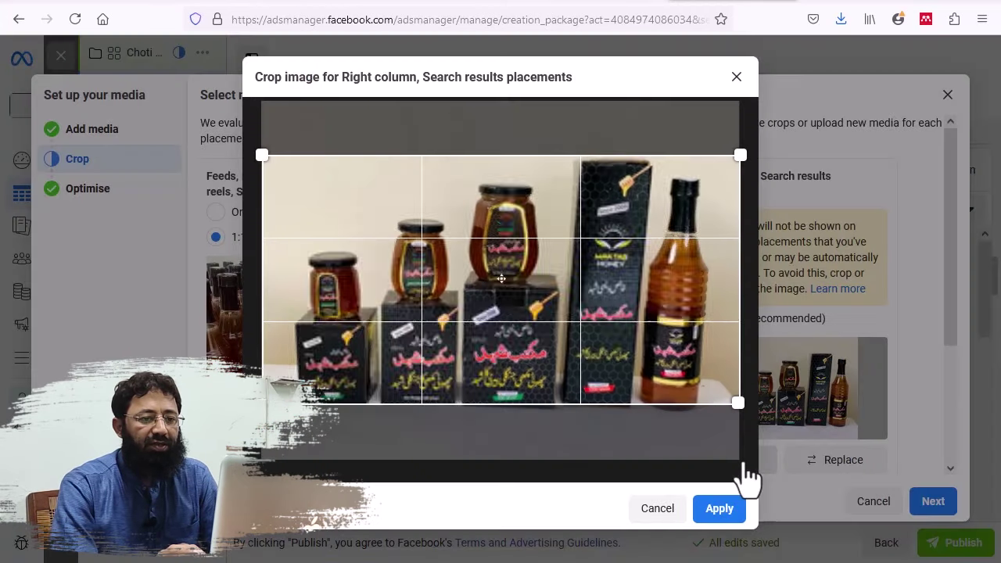
left_click(651, 515)
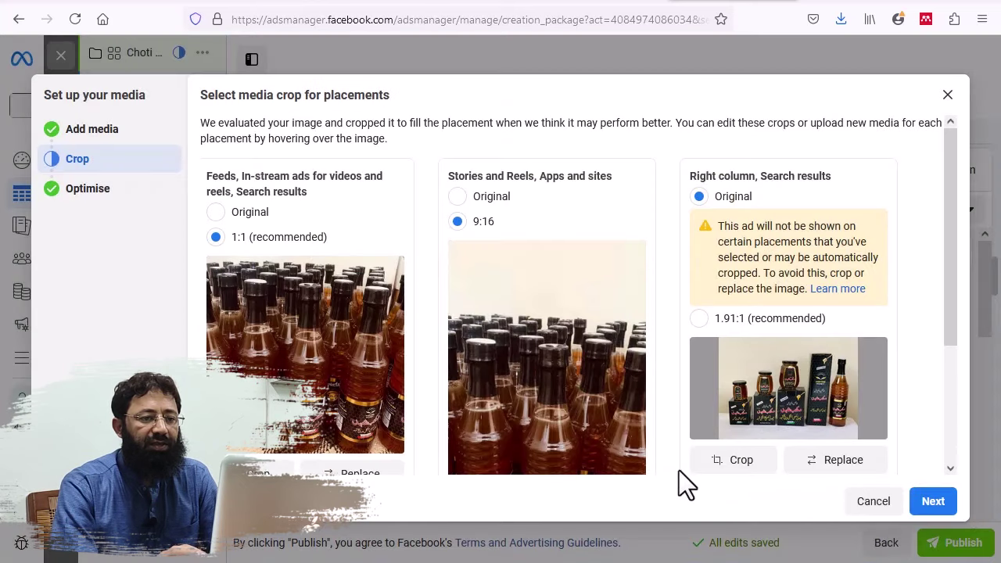
left_click(699, 319)
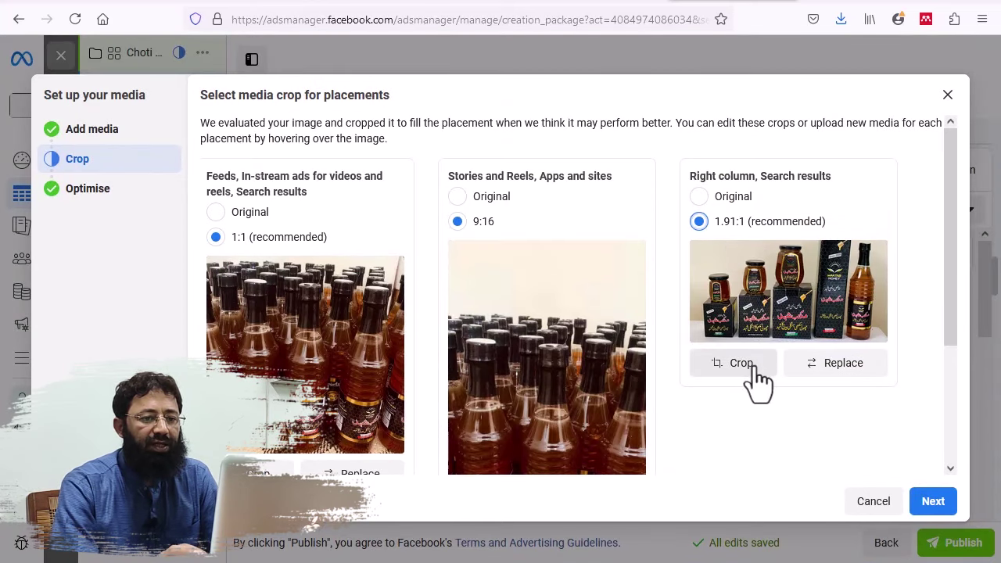
left_click(741, 364)
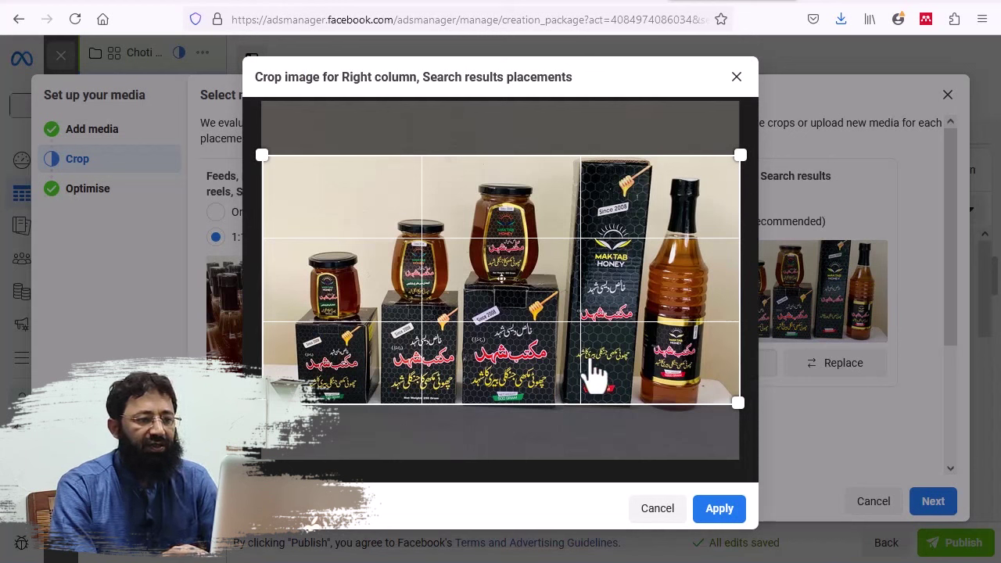
left_click_drag(592, 362, 593, 368)
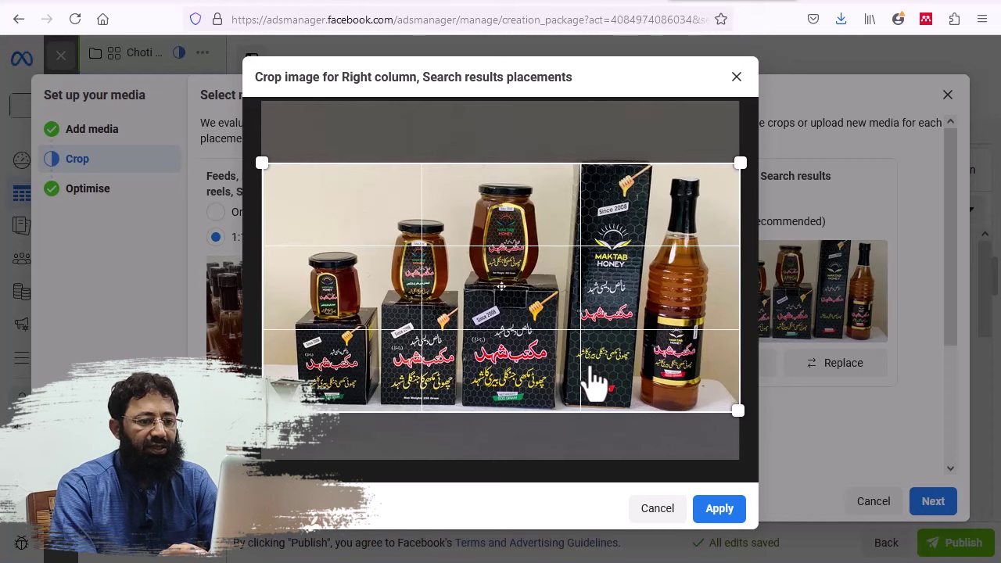
left_click(721, 510)
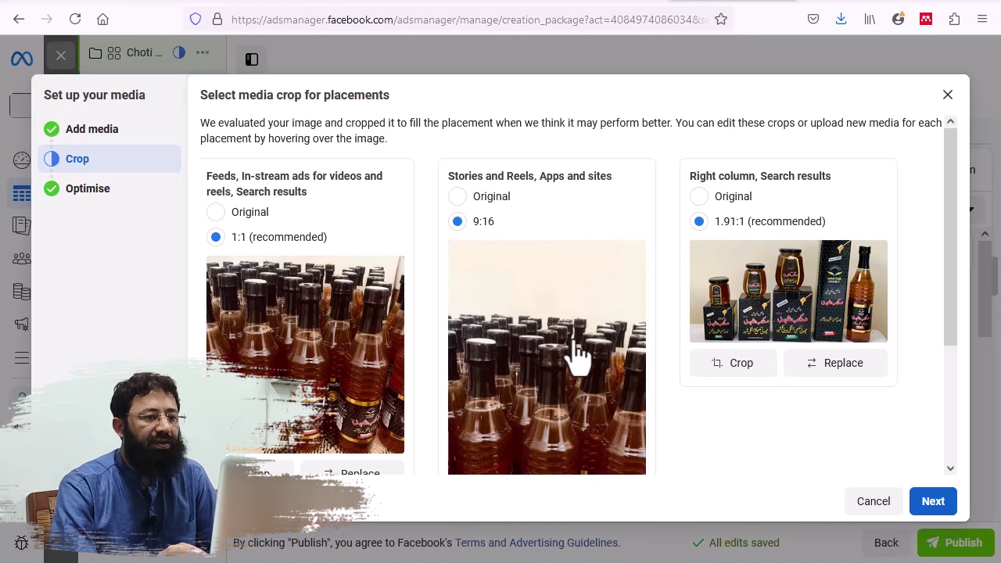
Step: Accept the placement crops, check the Advantage+ creative enhancements, and finish the media setup with the default optimisations
key("Return")
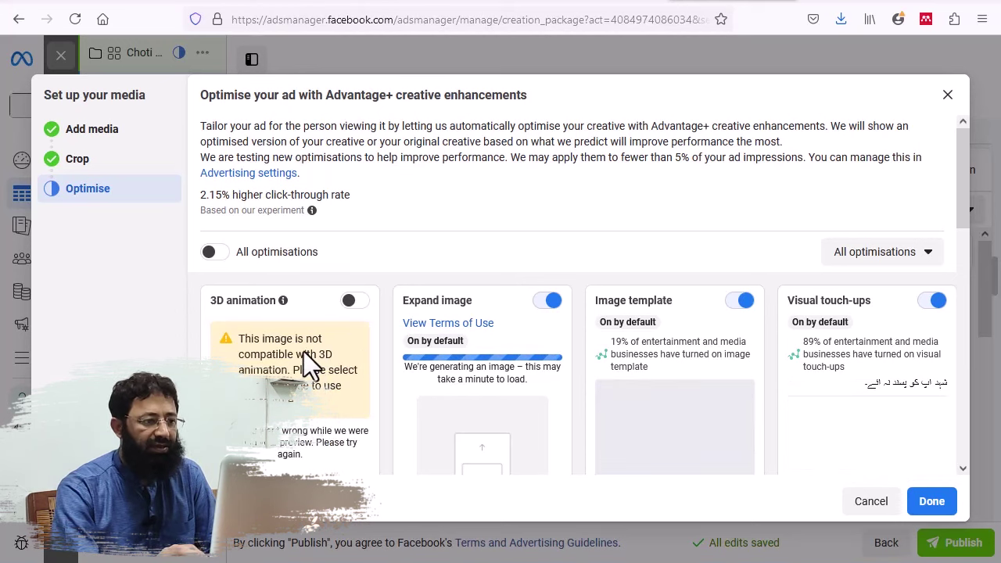
scroll(305, 352, "down", 3)
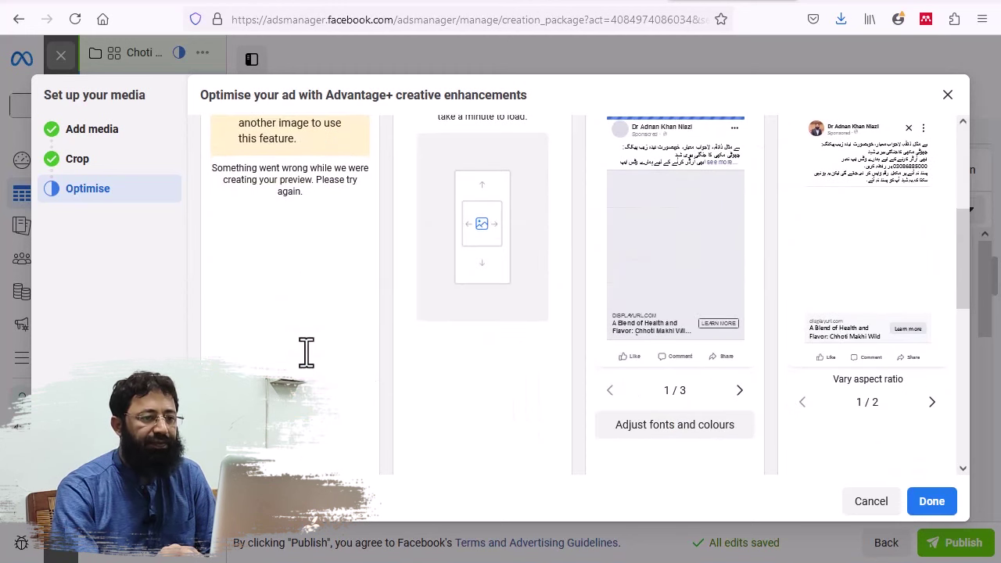
scroll(306, 352, "up", 1)
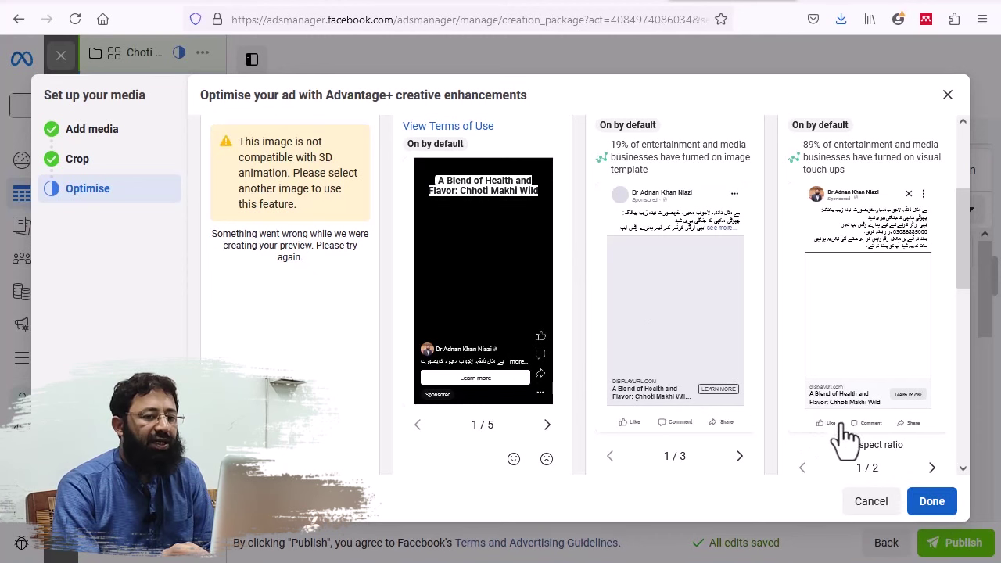
key("Escape")
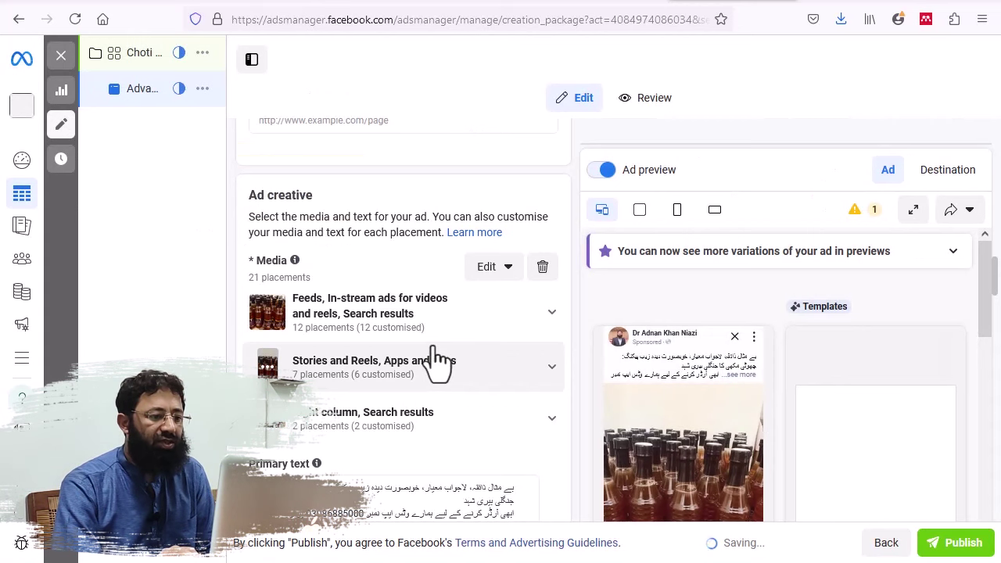
Step: Review the ad's Urdu primary text and compare it with how it appears in the ad preview
scroll(436, 360, "down", 3)
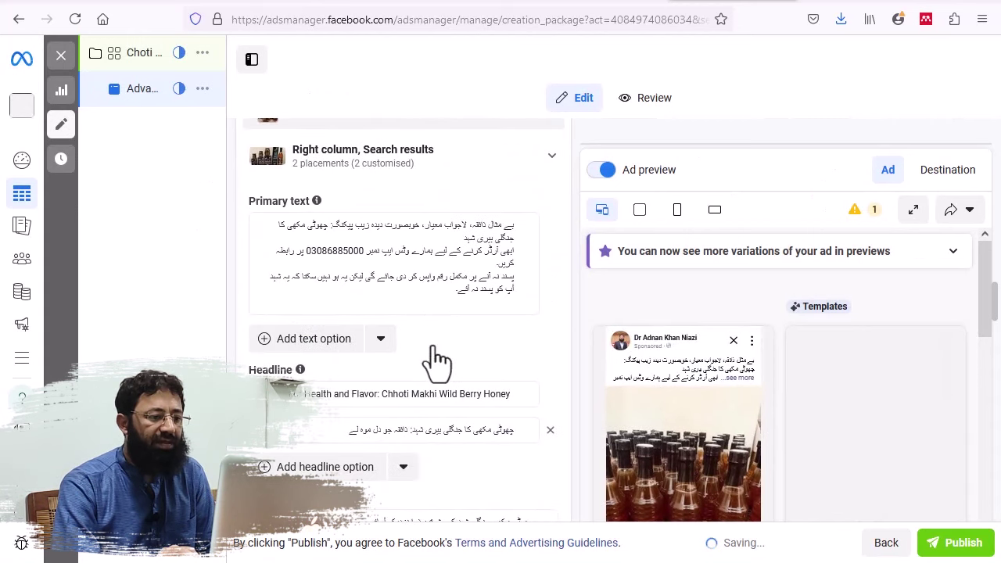
left_click(384, 258)
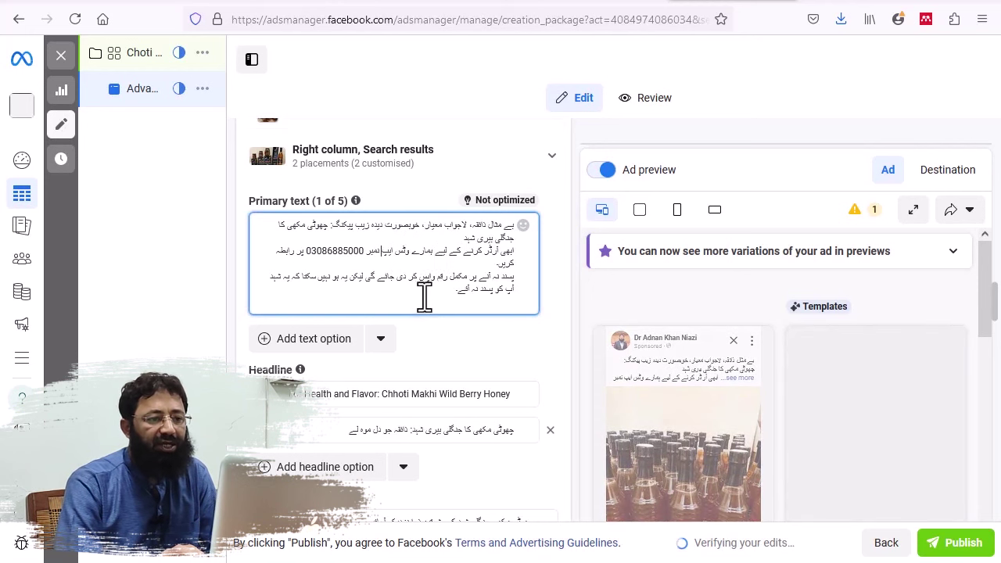
left_click(474, 301)
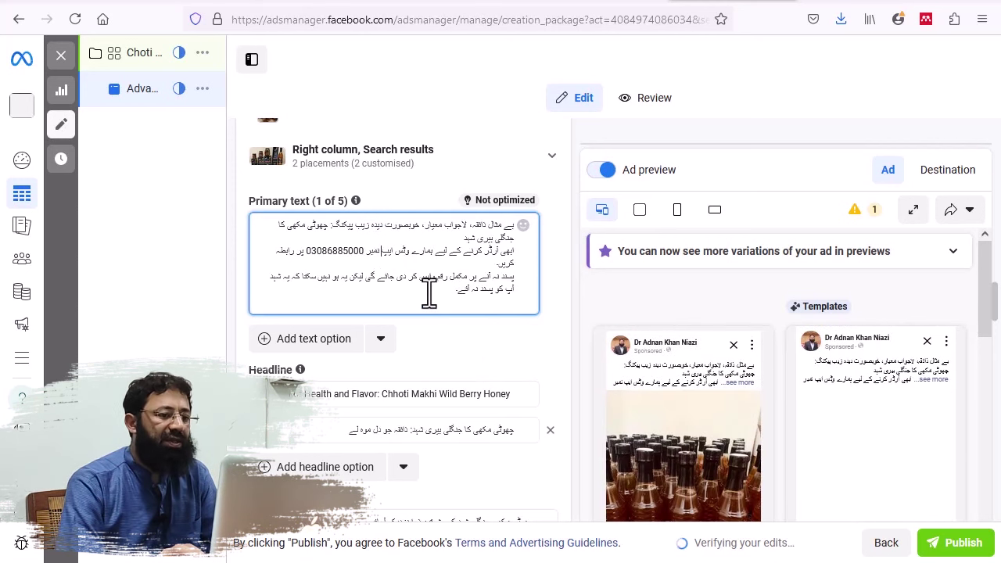
left_click_drag(445, 297, 519, 219)
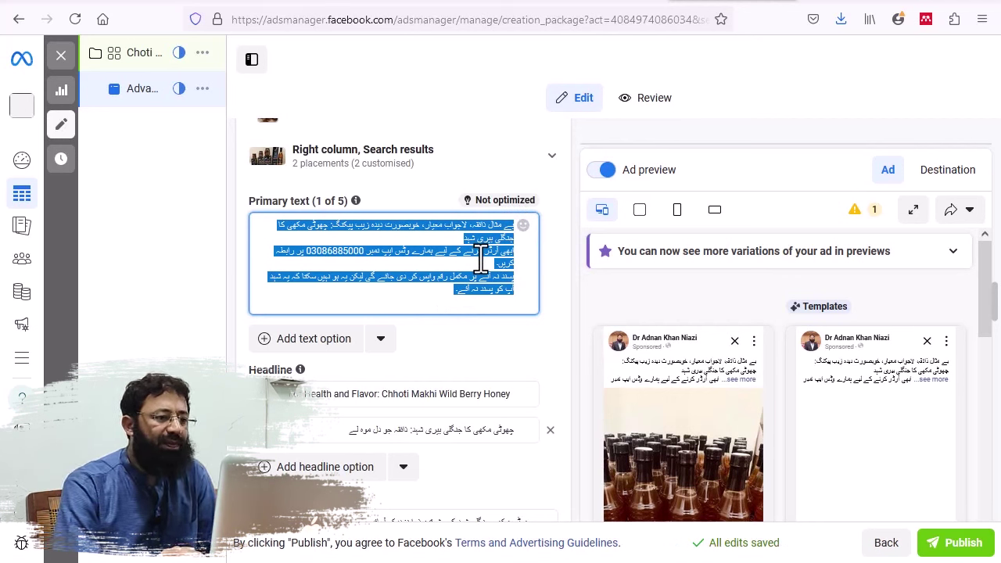
mouse_move(682, 380)
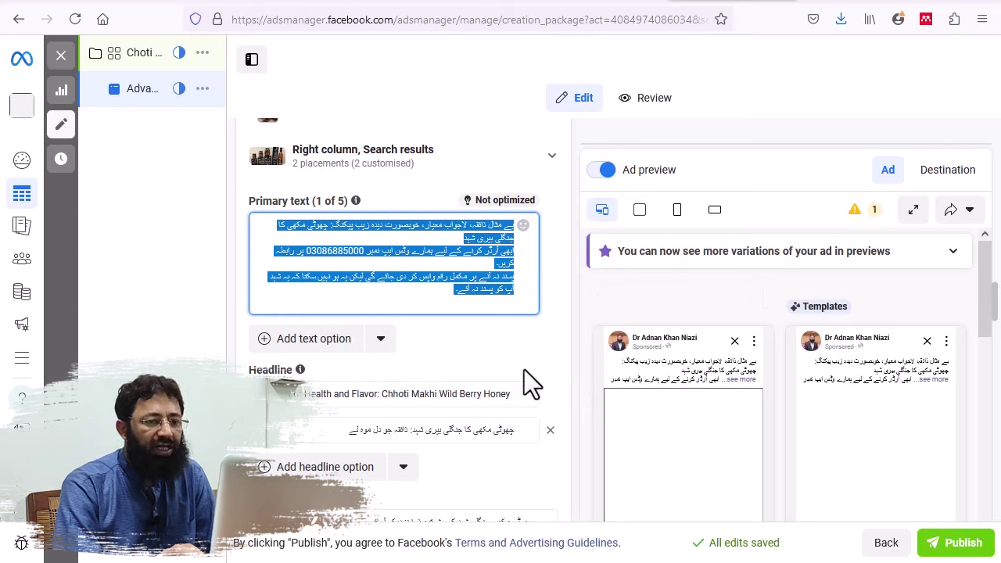
scroll(698, 407, "down", 1)
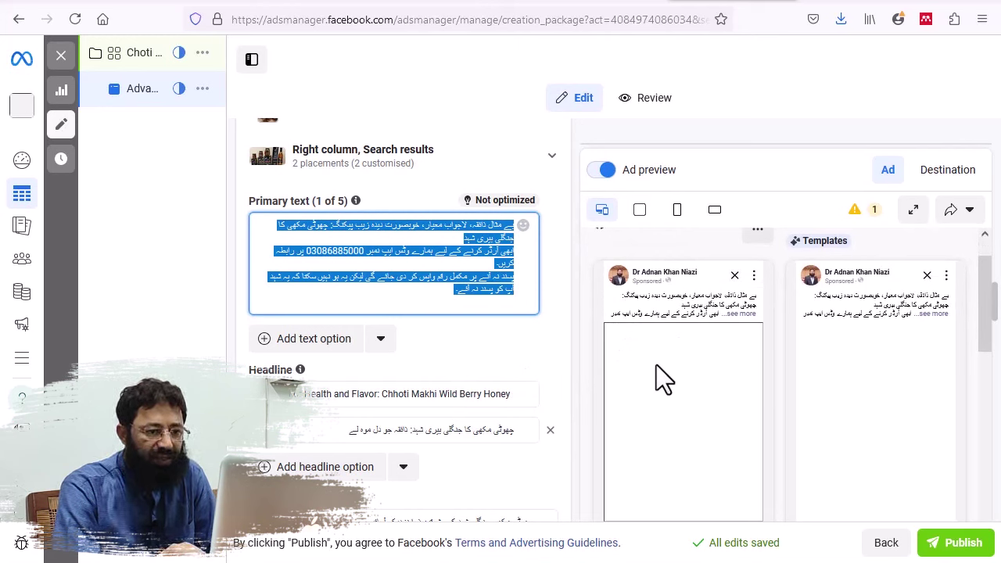
Step: Read through the ad's two headlines and long description, recheck the primary text, and look at the call to action setting
left_click(425, 394)
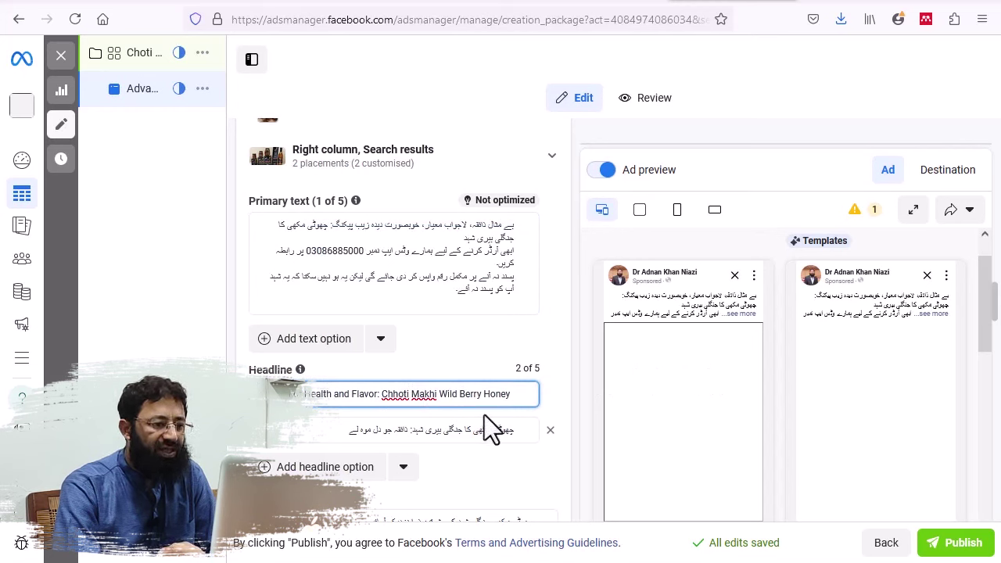
left_click(388, 434)
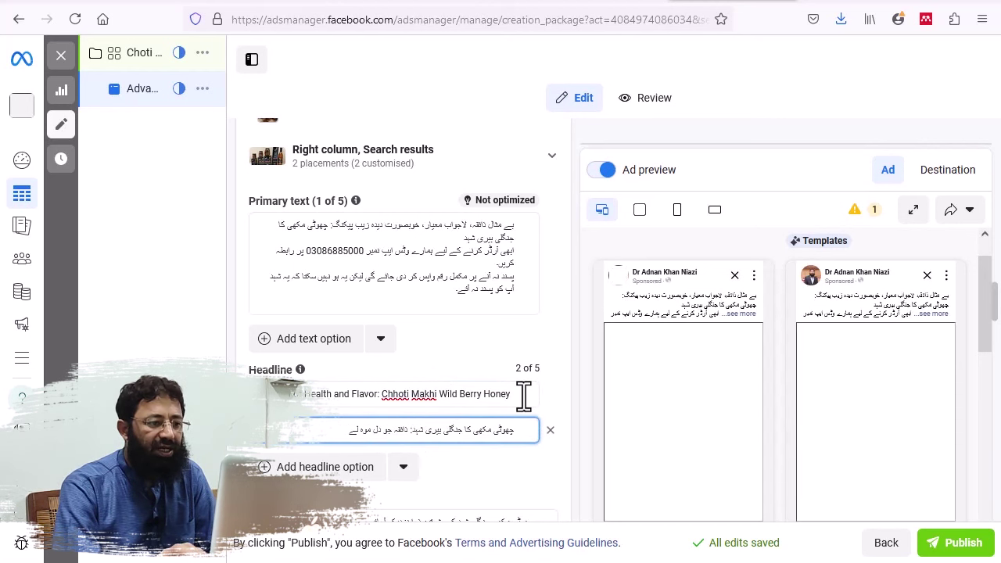
scroll(524, 395, "down", 5)
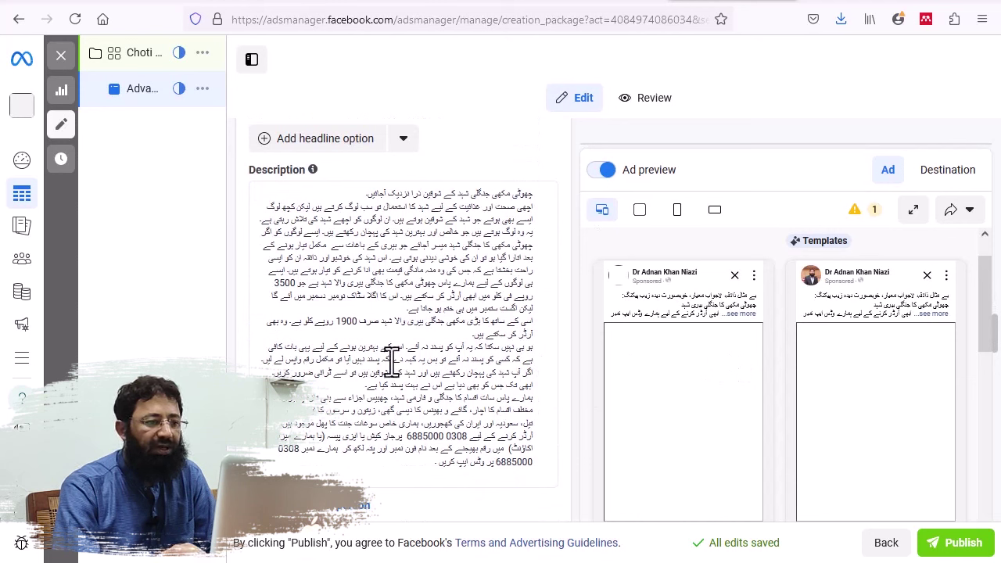
scroll(398, 358, "up", 1)
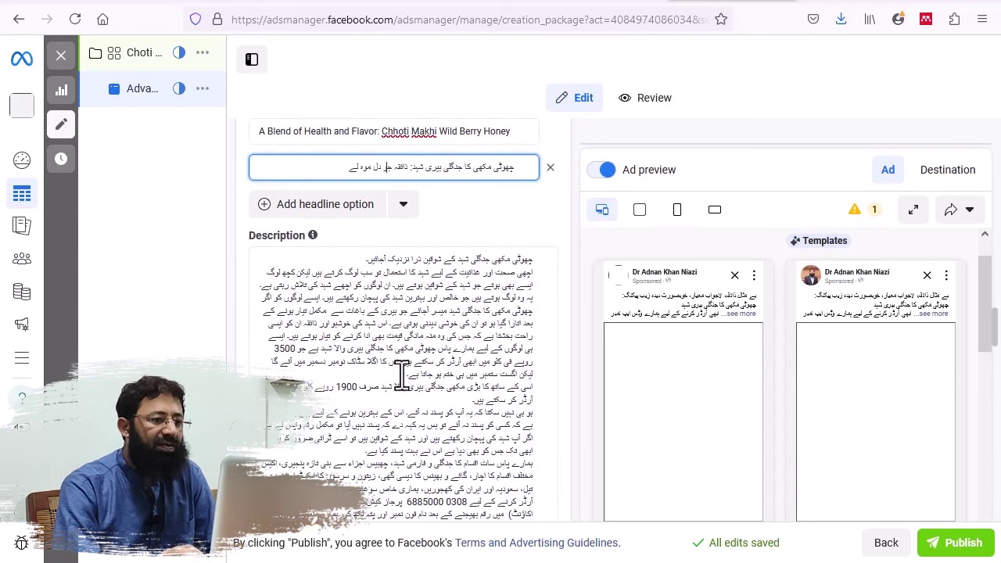
left_click(401, 349)
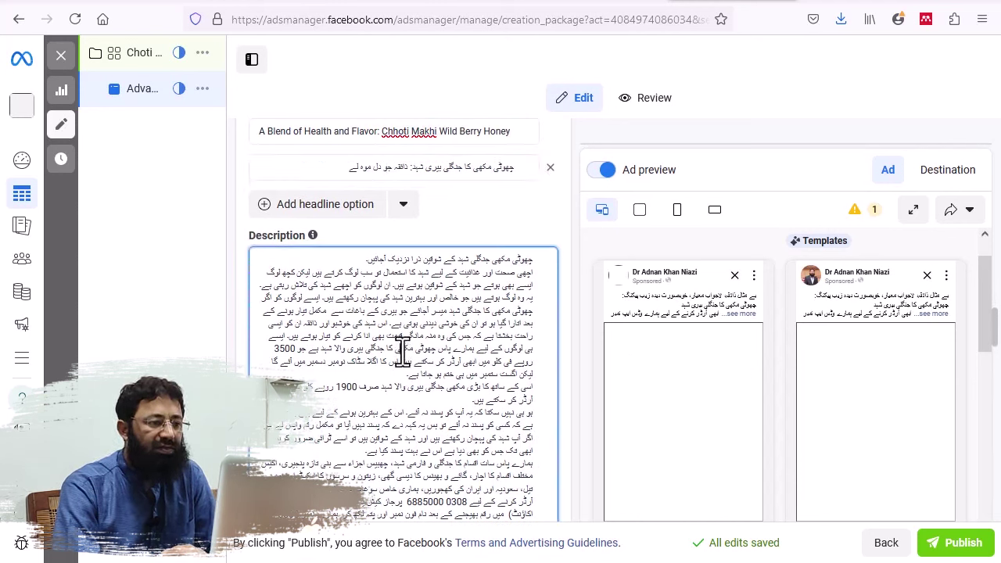
scroll(401, 349, "down", 3)
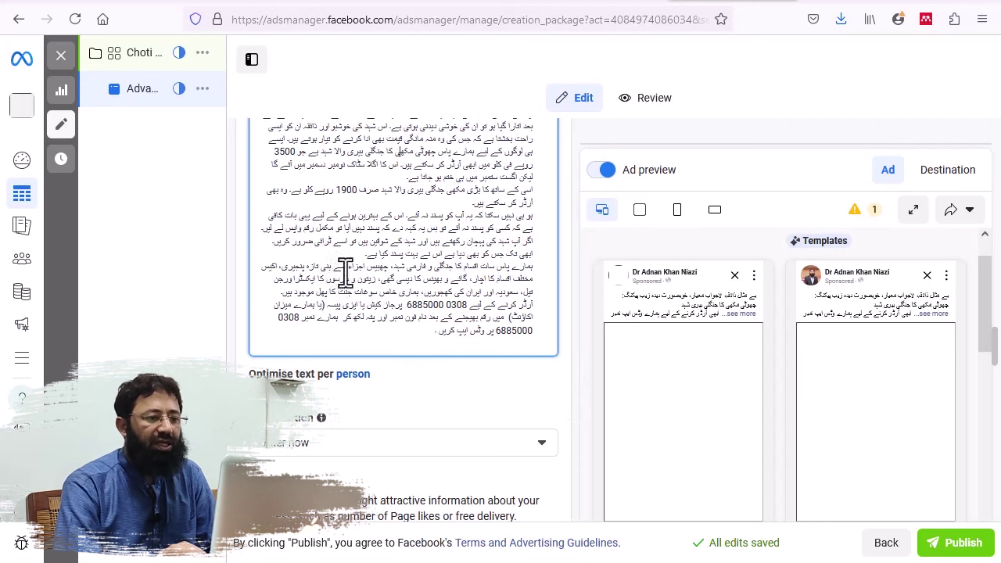
scroll(425, 269, "up", 5)
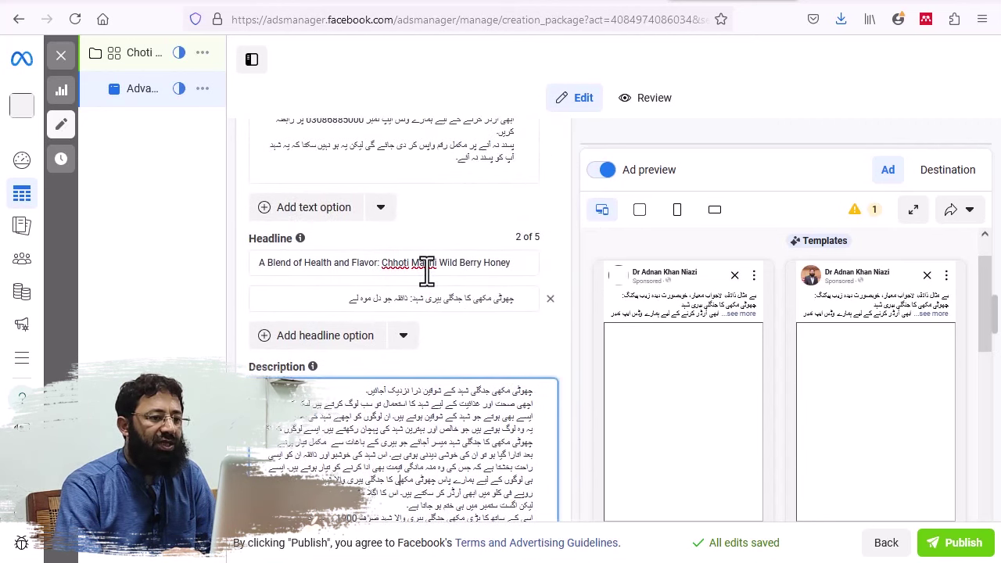
scroll(425, 268, "up", 3)
left_click(406, 306)
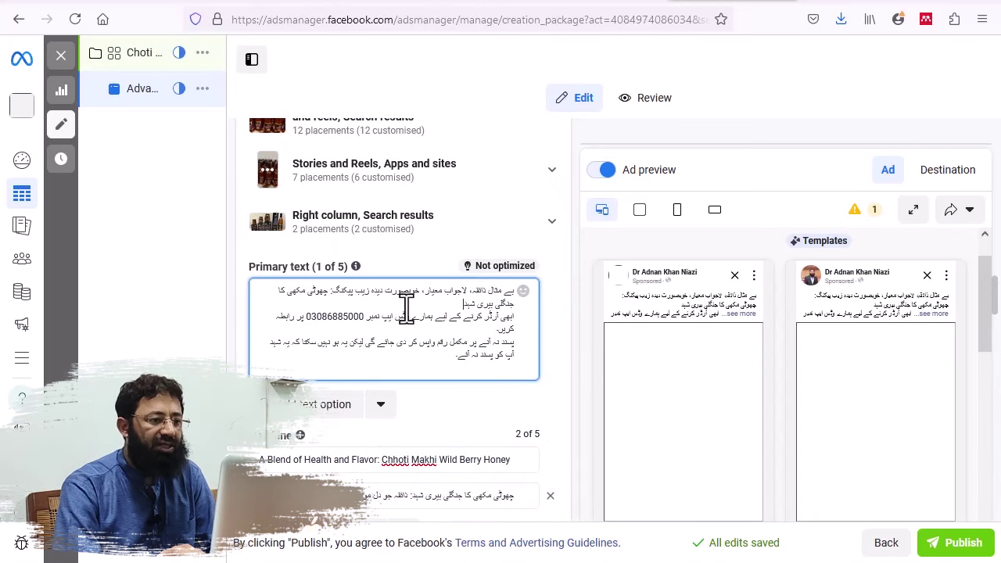
scroll(404, 308, "down", 5)
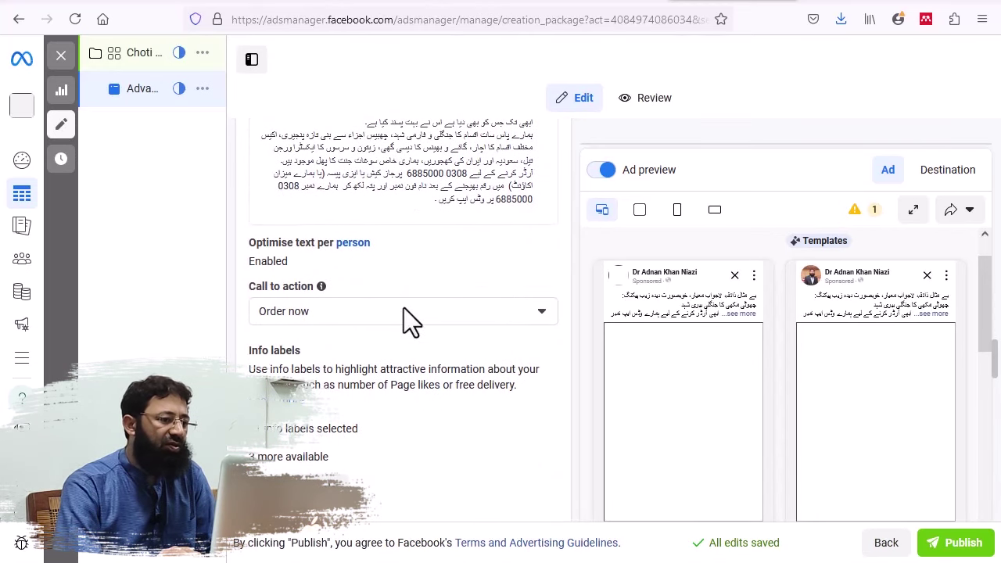